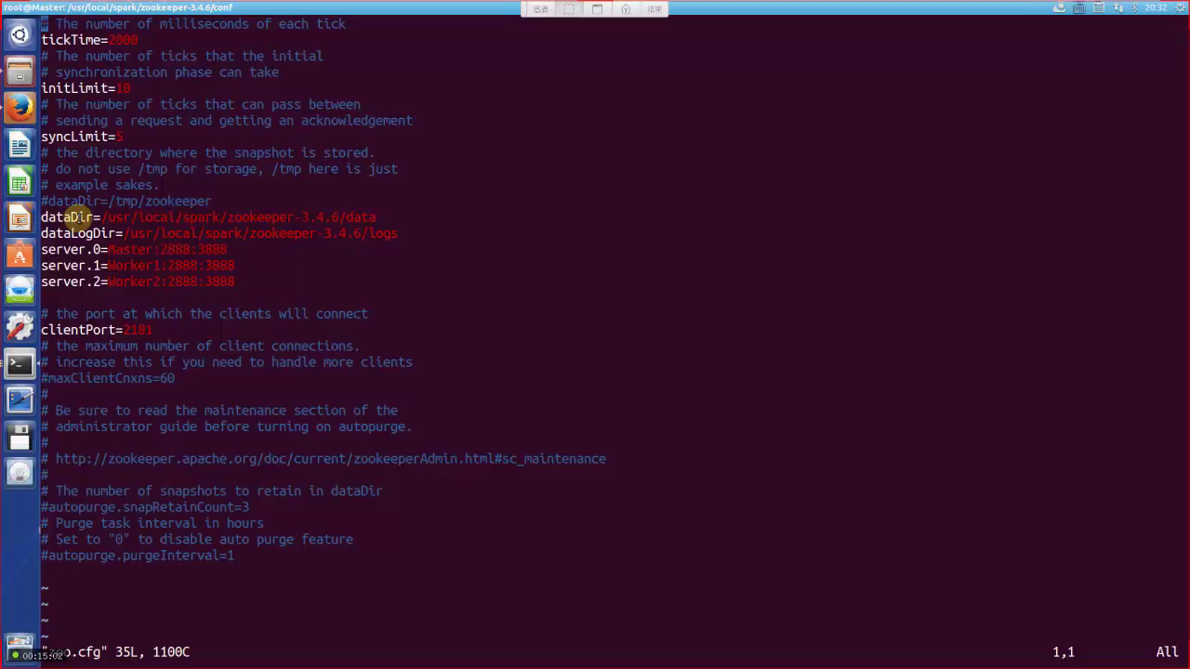
left_click_drag(73, 234, 119, 232)
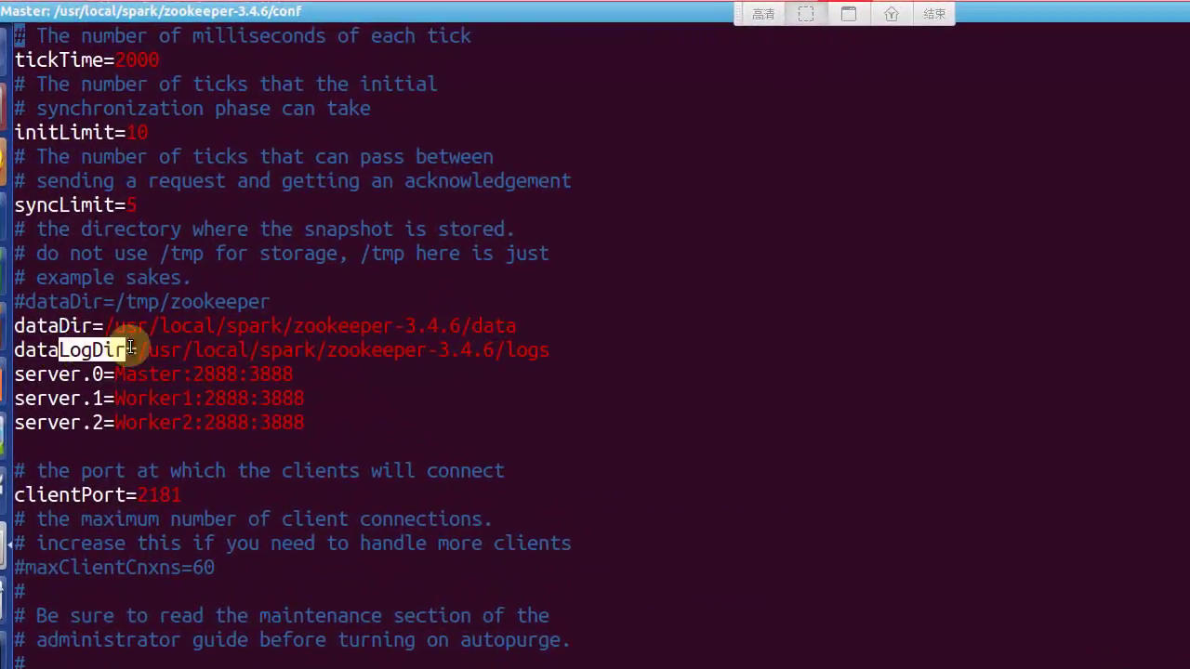
left_click(60, 323)
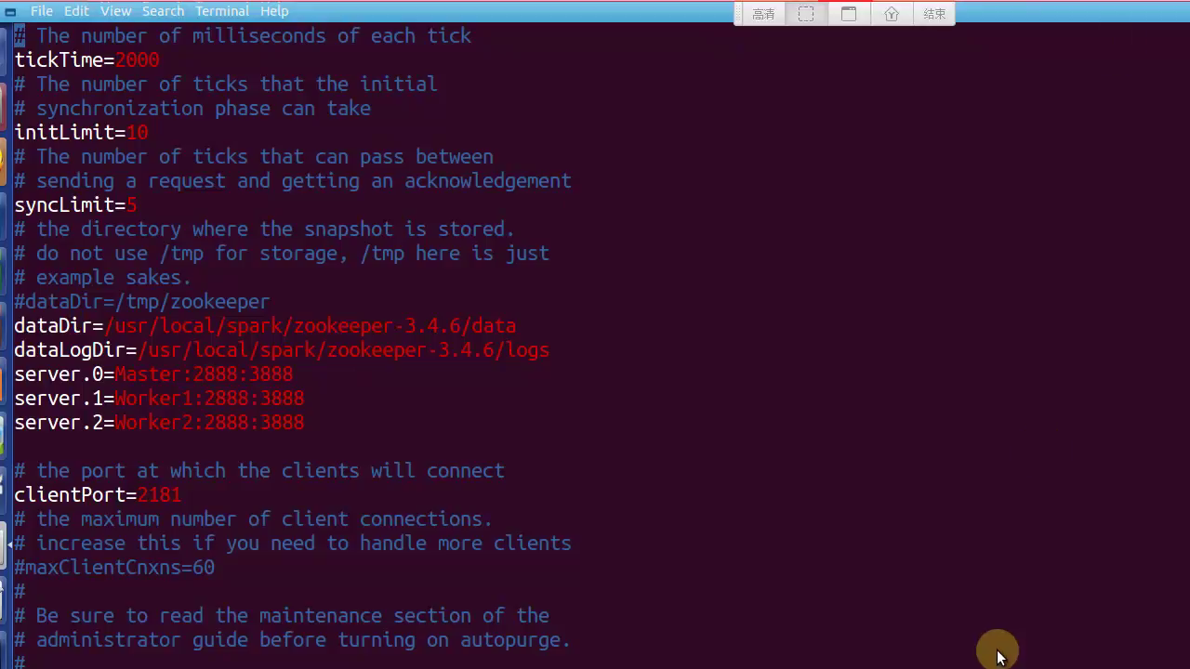
key("super")
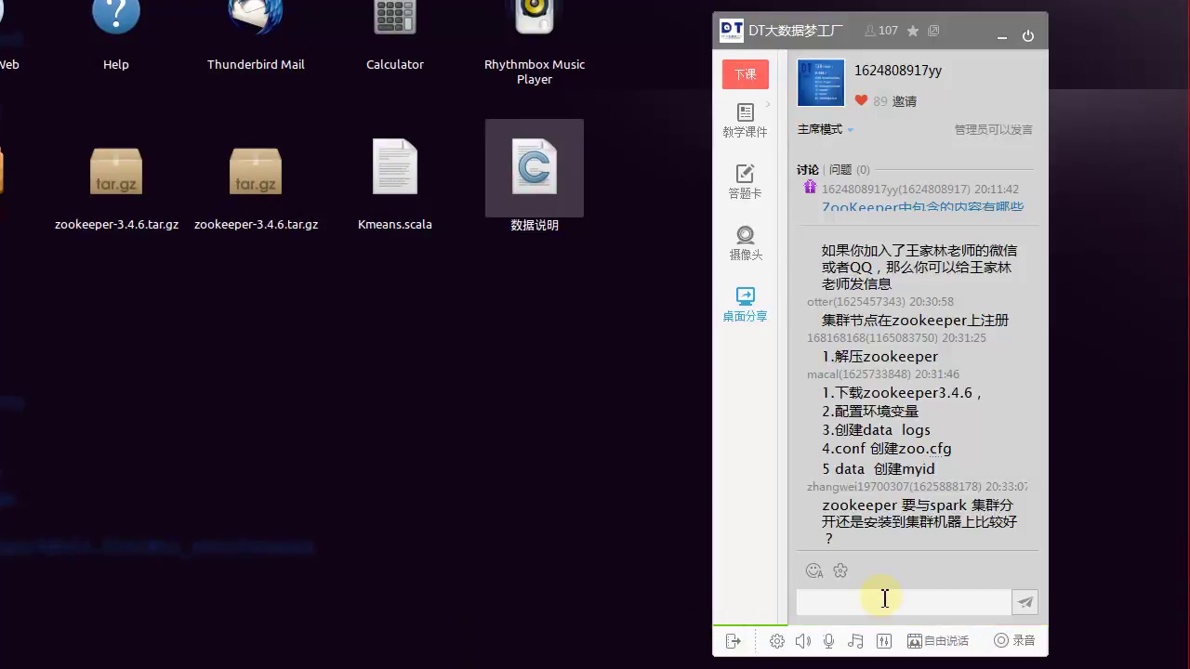
left_click(884, 597)
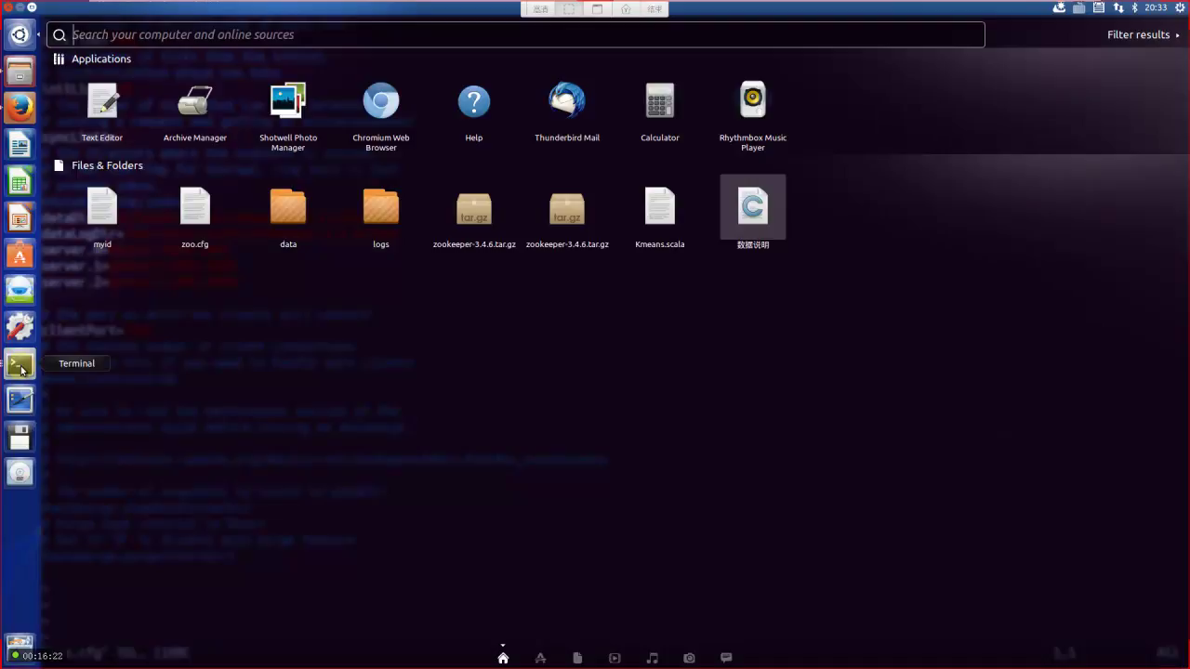
left_click(21, 368)
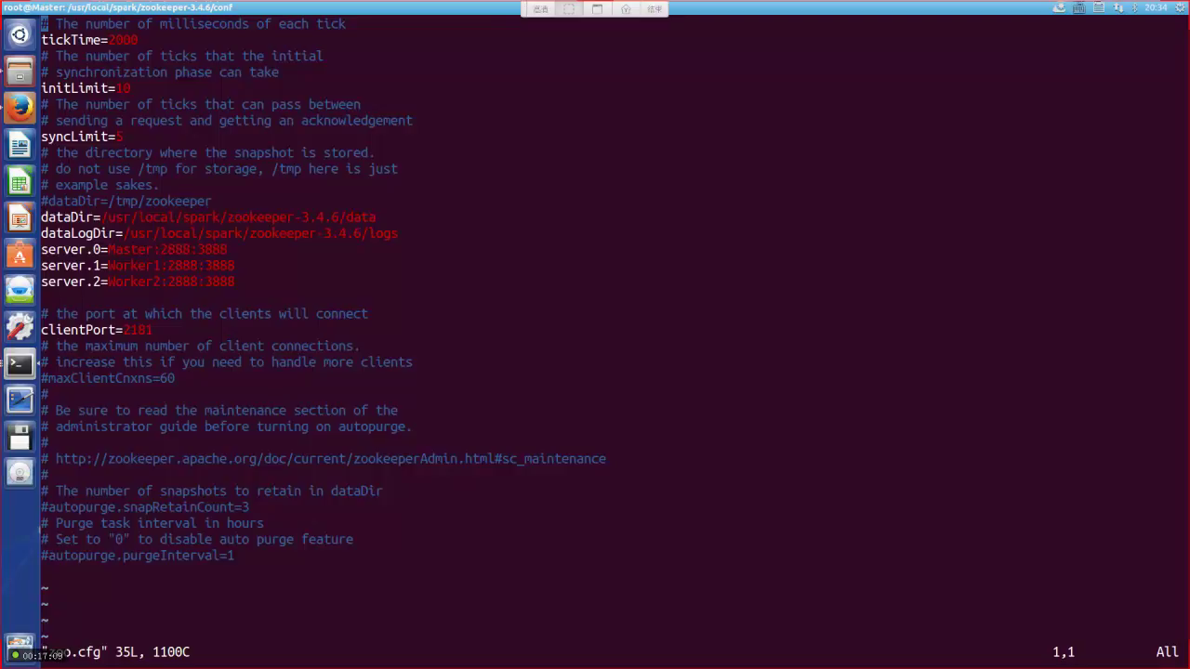
Quit vim from zoo.cfg and go up two directory levels to /usr/local/spark on Master
type(":")
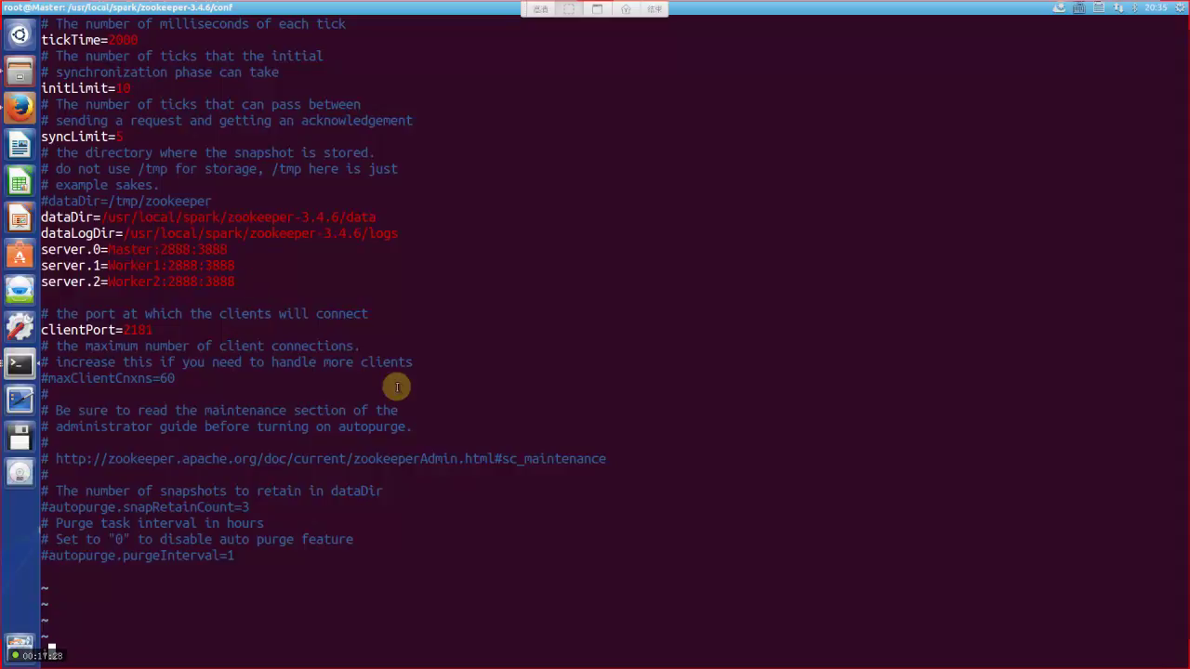
type("q")
key("Return")
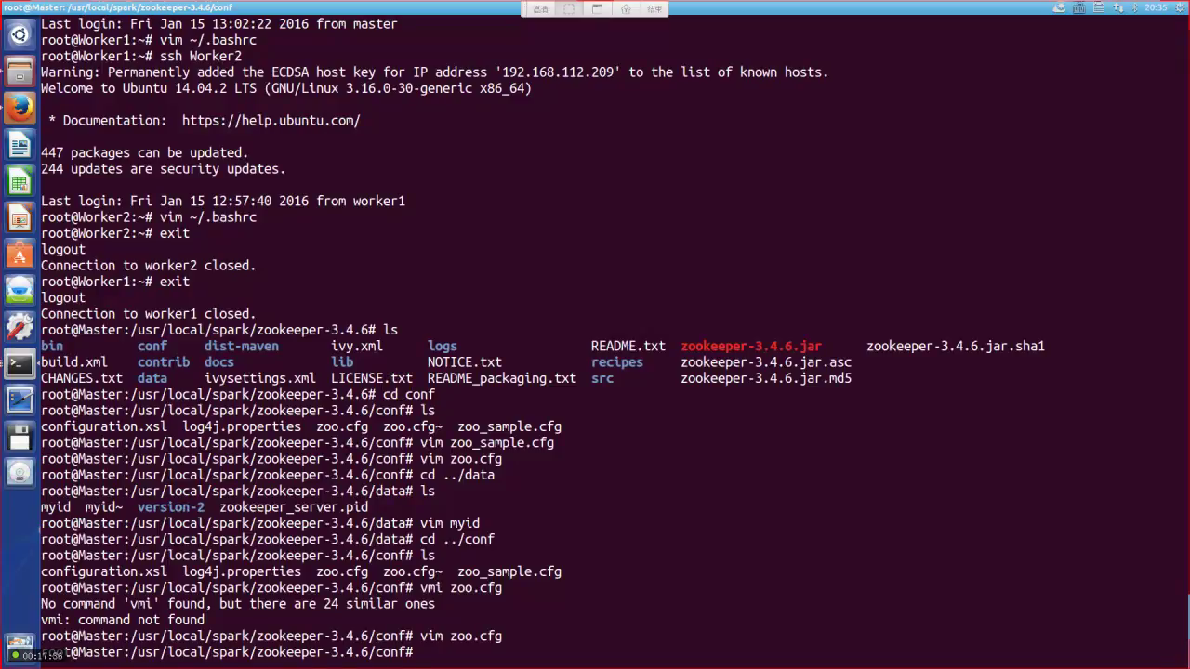
type("cd ..")
key("Return")
type("cd ..")
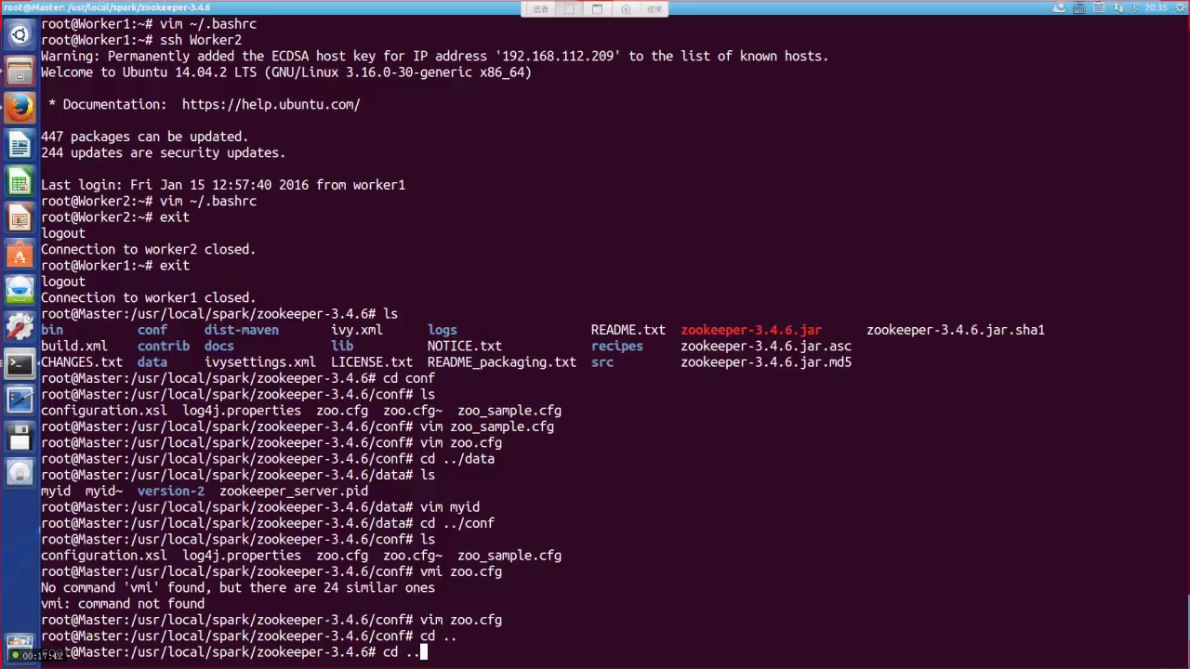
key("Return")
type("scp")
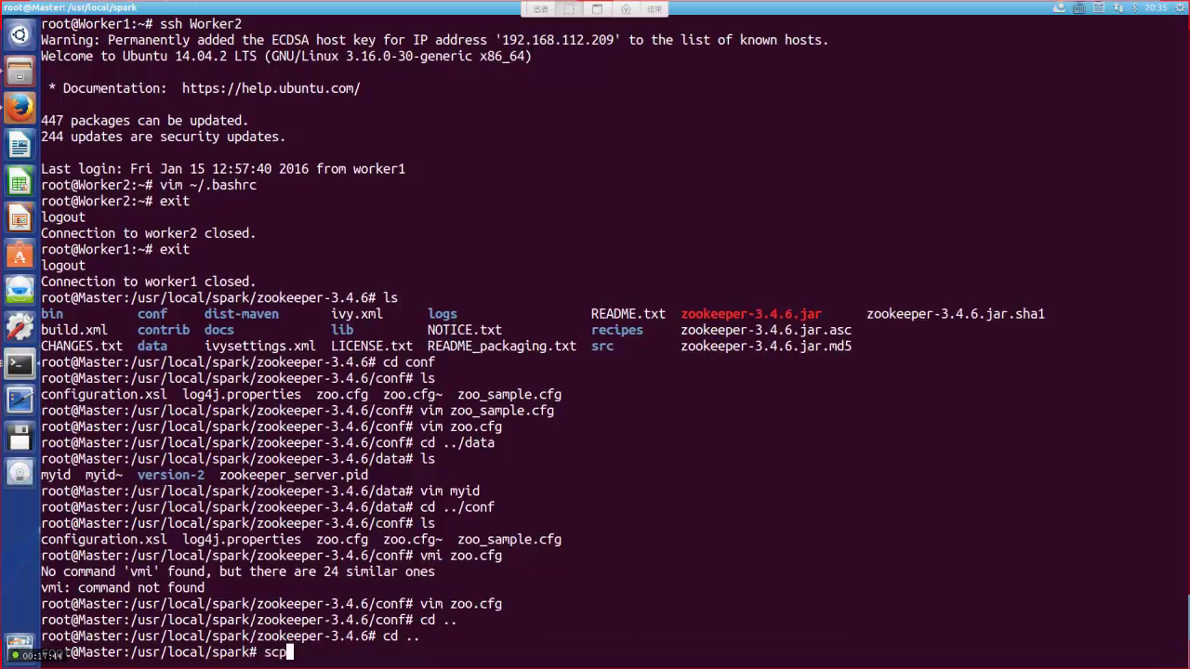
type(" -r ./zo")
key("Tab")
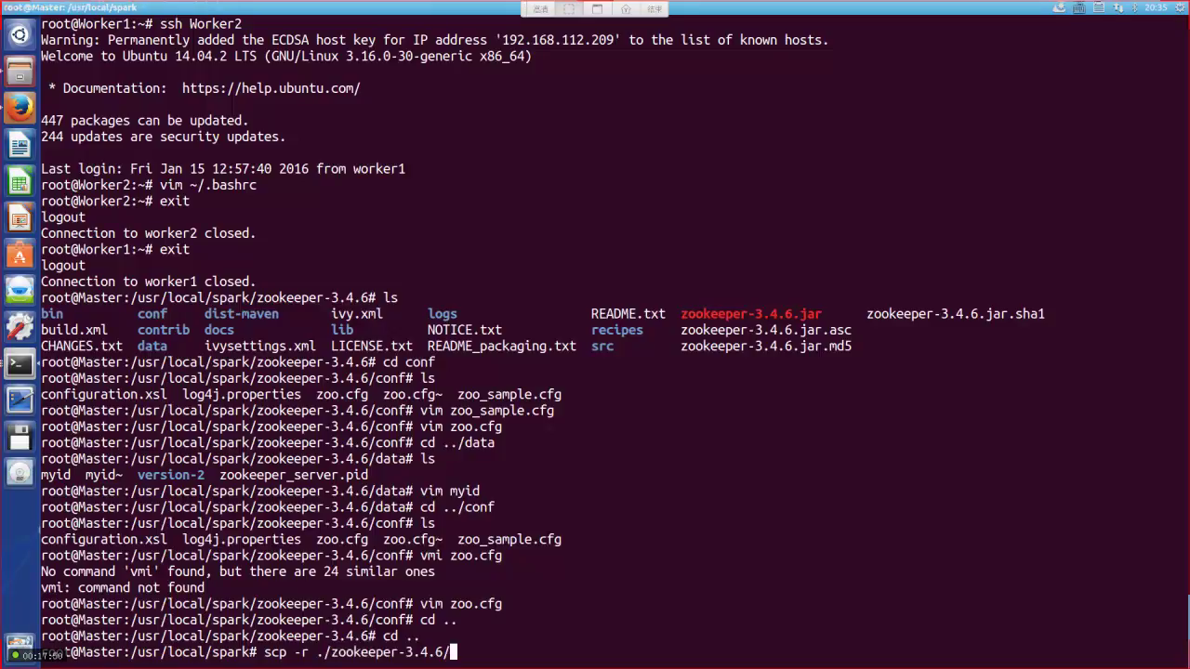
type("root@WOrk")
key("BackSpace")
key("BackSpace")
key("BackSpace")
key("BackSpace")
type("Worker1:/")
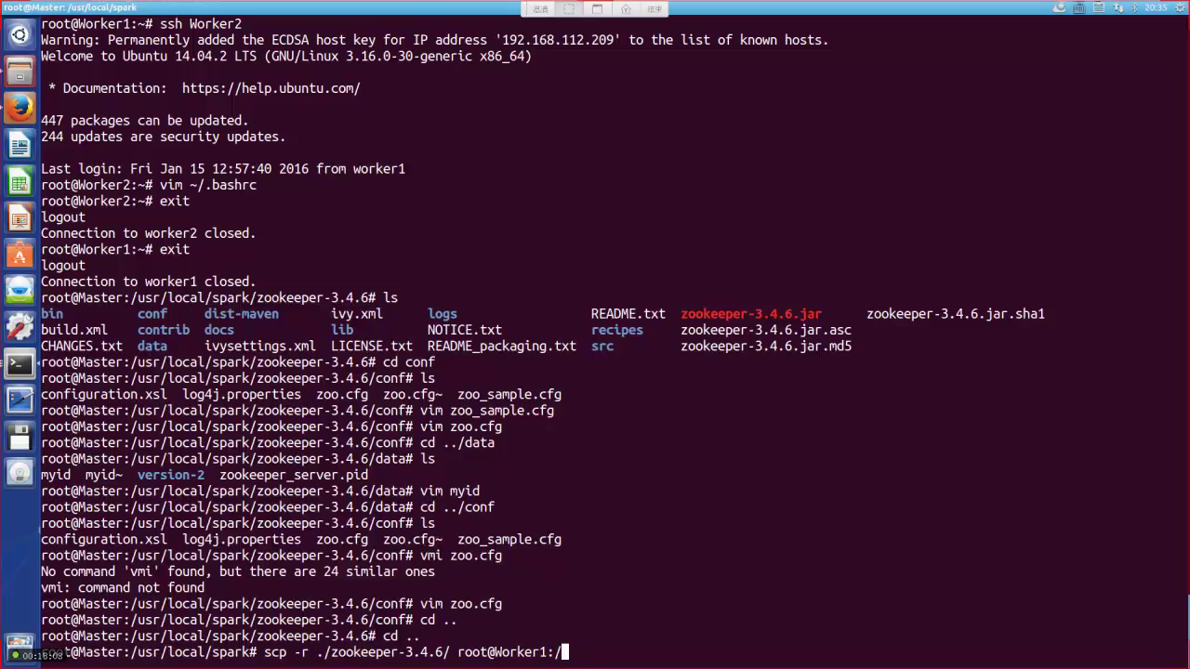
key("BackSpace")
key("BackSpace")
key("BackSpace")
key("BackSpace")
key("BackSpace")
key("BackSpace")
key("BackSpace")
key("BackSpace")
key("BackSpace")
key("BackSpace")
key("BackSpace")
key("BackSpace")
key("BackSpace")
key("BackSpace")
key("BackSpace")
key("BackSpace")
key("BackSpace")
key("BackSpace")
key("BackSpace")
key("BackSpace")
key("BackSpace")
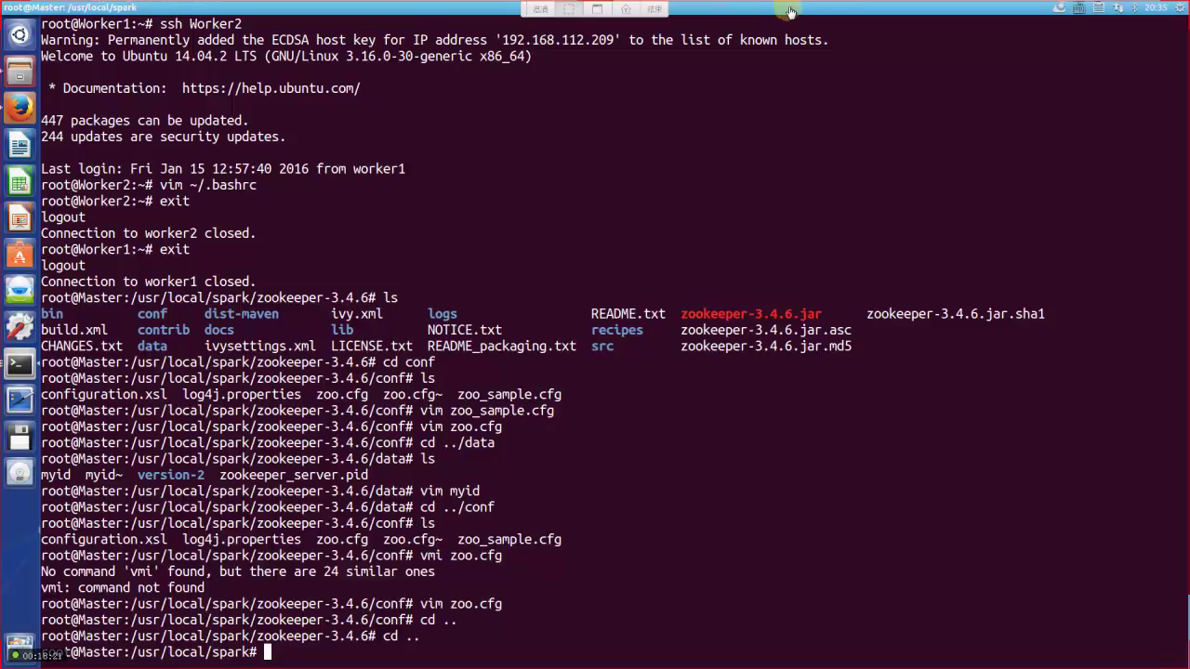
mouse_move(807, 5)
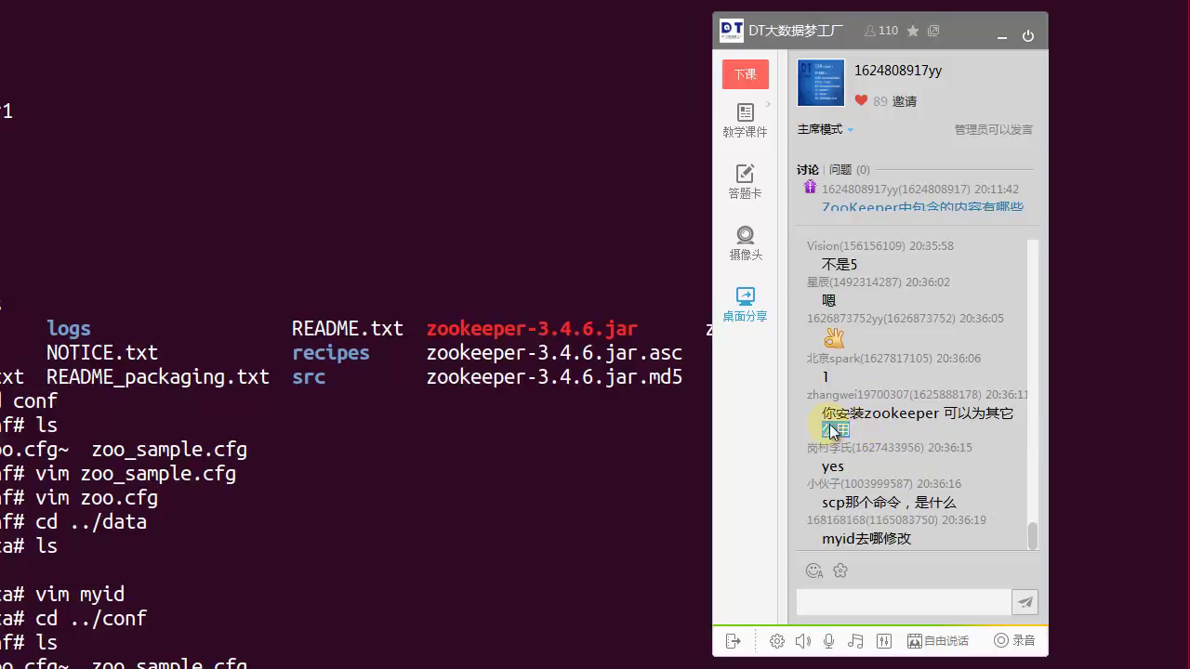
left_click_drag(858, 422, 816, 409)
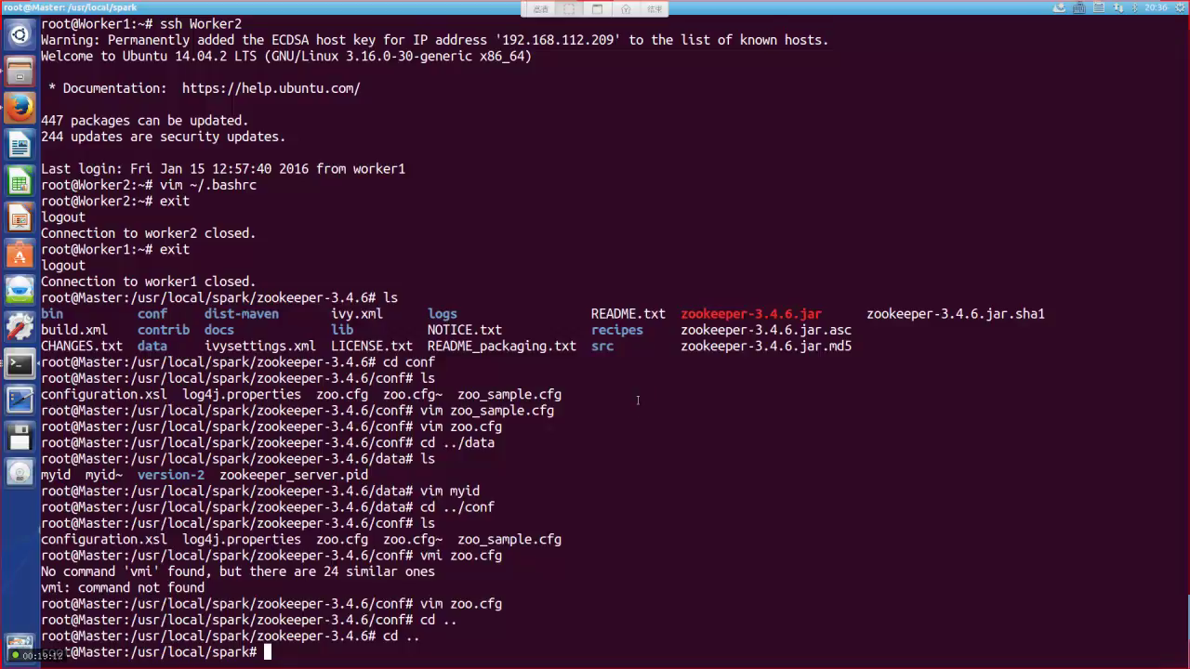
Connect to Worker1 over SSH from Master
type("ssh Worker1")
key("Return")
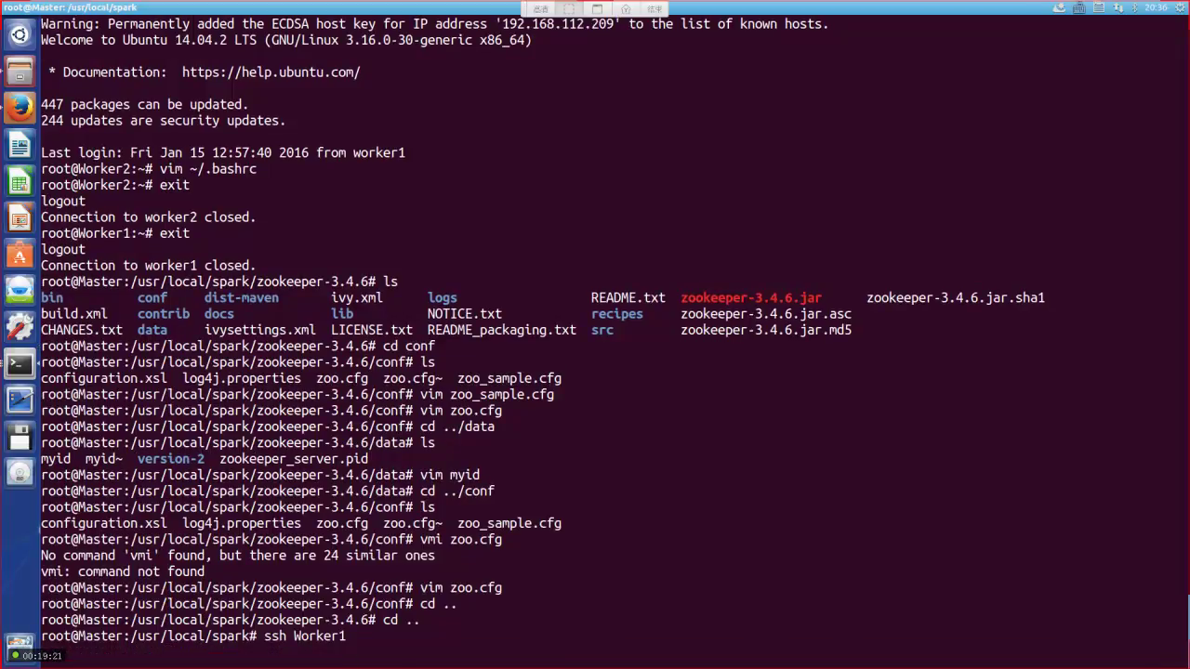
type("cd /usrl/local/spark/")
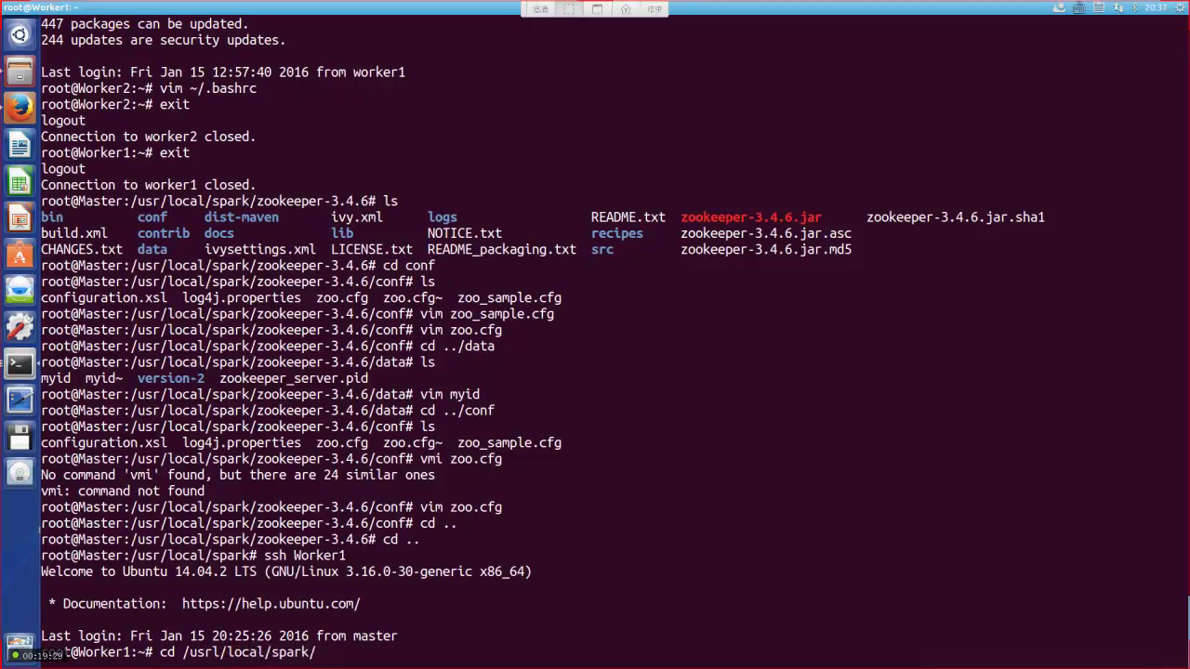
type("zo")
key("BackSpace")
key("BackSpace")
key("BackSpace")
key("Return")
type("ls")
key("BackSpace")
key("BackSpace")
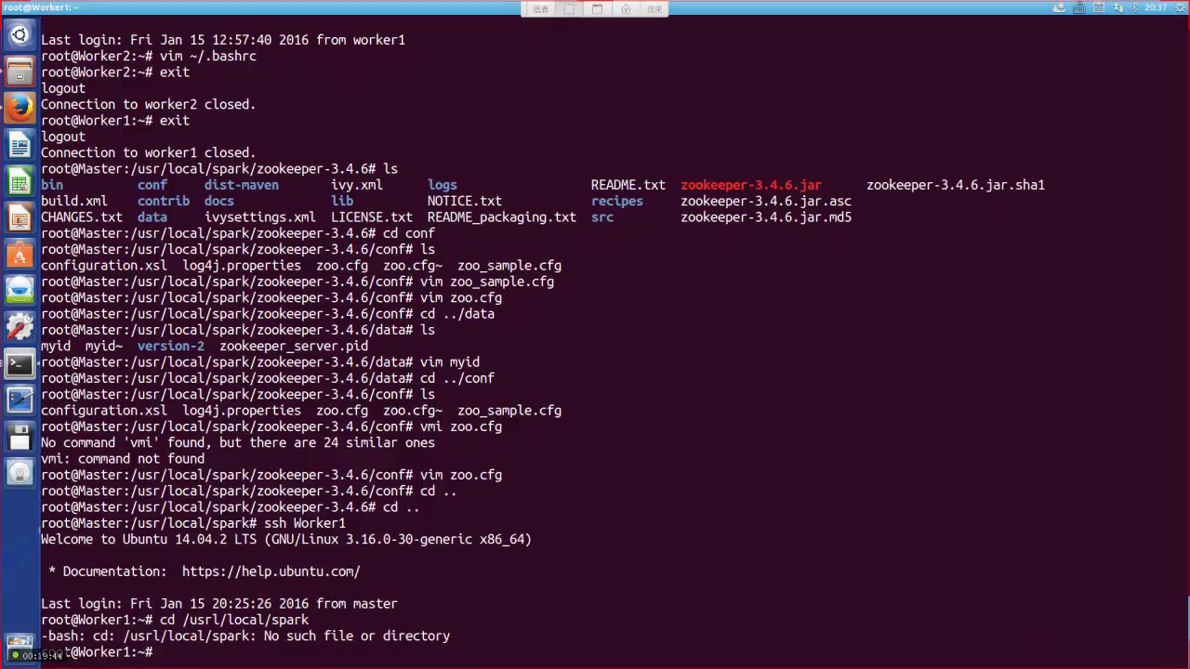
Change to /usr/local/spark/zookeeper-3.4.6 on Worker1, listing the contents of both the spark and ZooKeeper directories
type("cd /usr/local/spark/")
key("Return")
type("ls")
key("Return")
type("cd zo")
key("Tab")
key("Return")
type("ls")
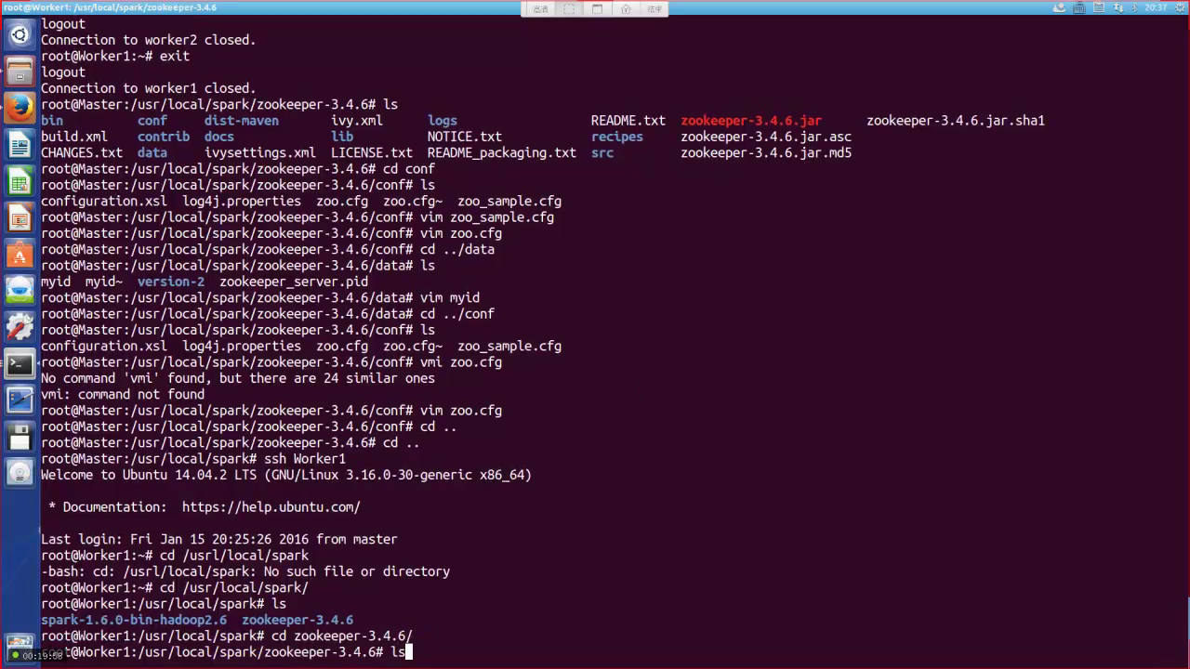
key("Return")
Enter ZooKeeper's data directory on Worker1, list it, and inspect the myid file in vim before closing it
type("cd data")
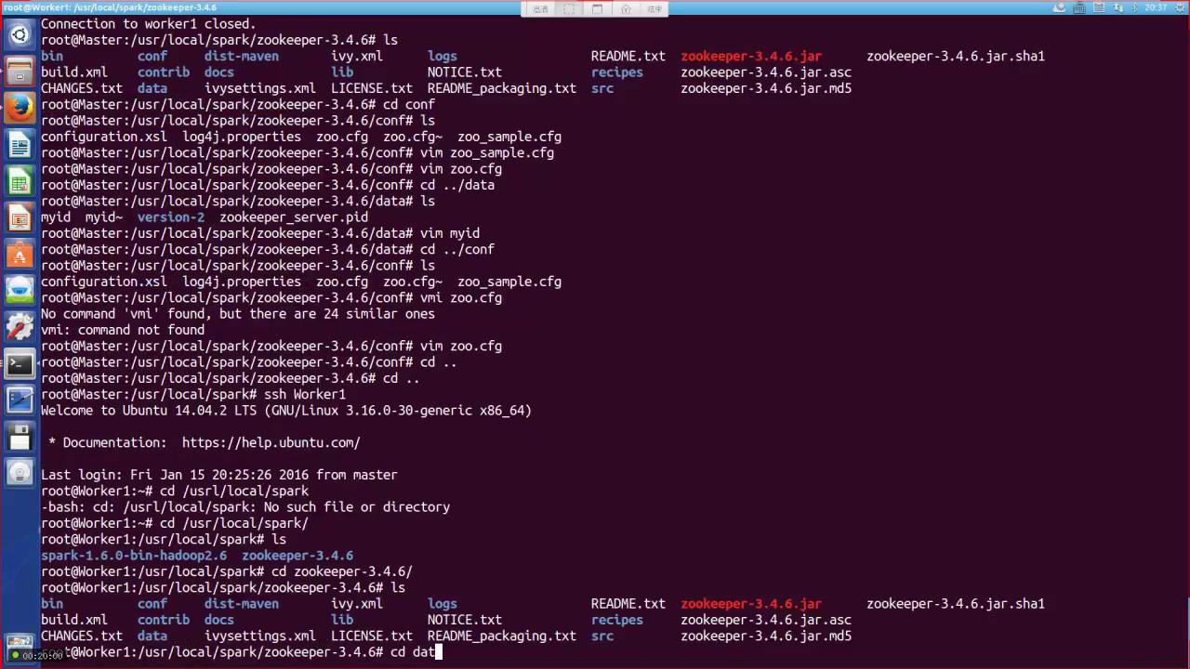
key("Return")
type("ls")
key("Return")
type("vim")
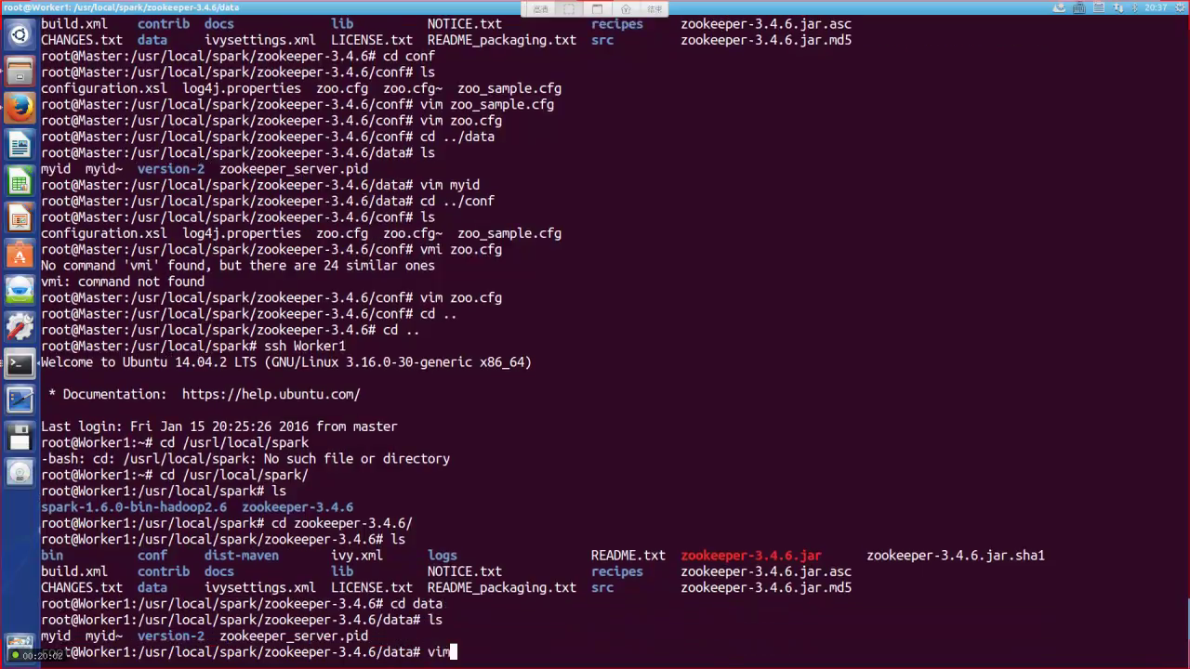
type(" myid")
key("Return")
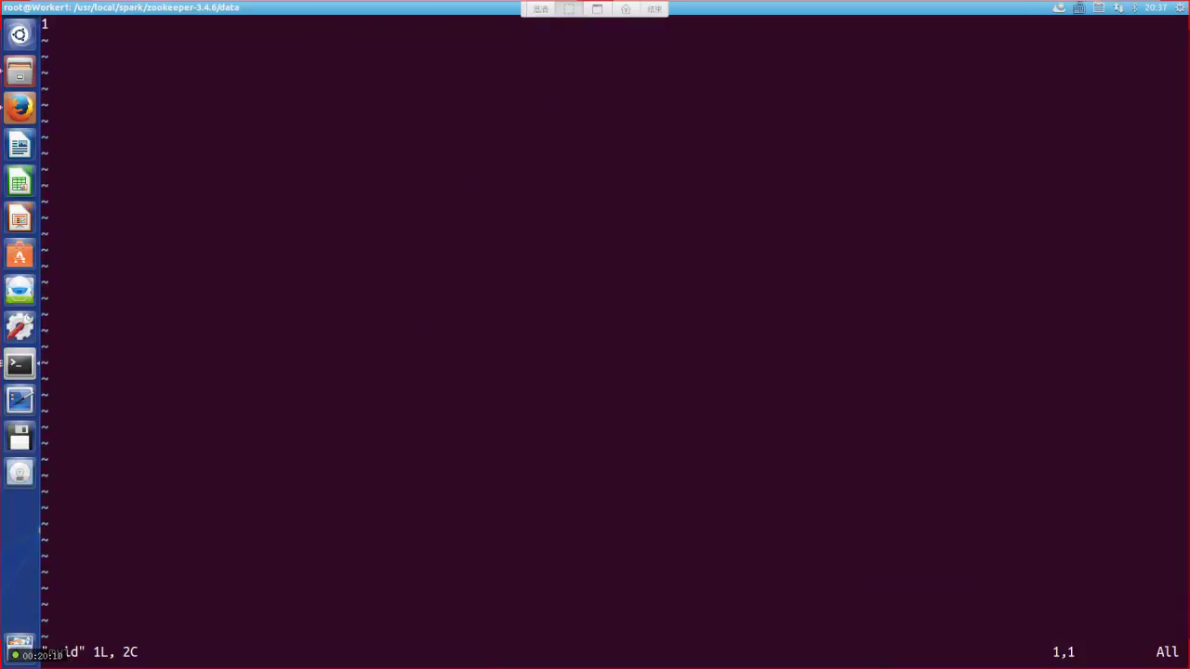
type(":w")
type("q")
key("Return")
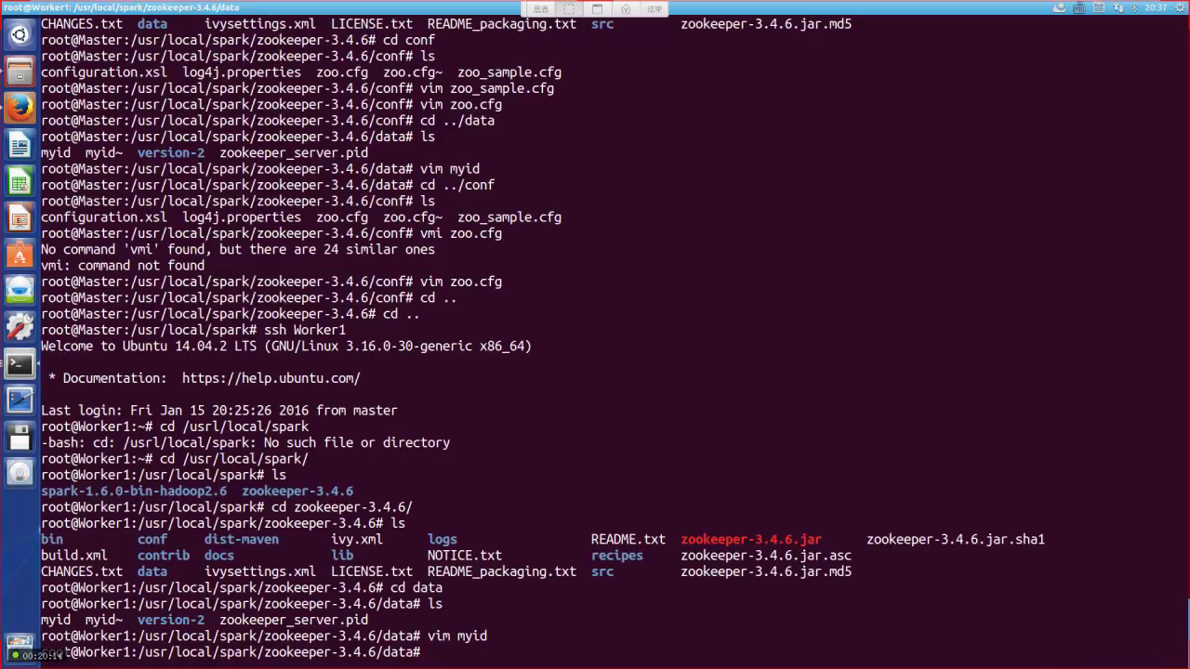
Connect to Worker2 over SSH and list the contents of /usr/local/spark/zookeeper-3.4.6/data/
type("ssh Worker2")
key("Return")
type("cd ")
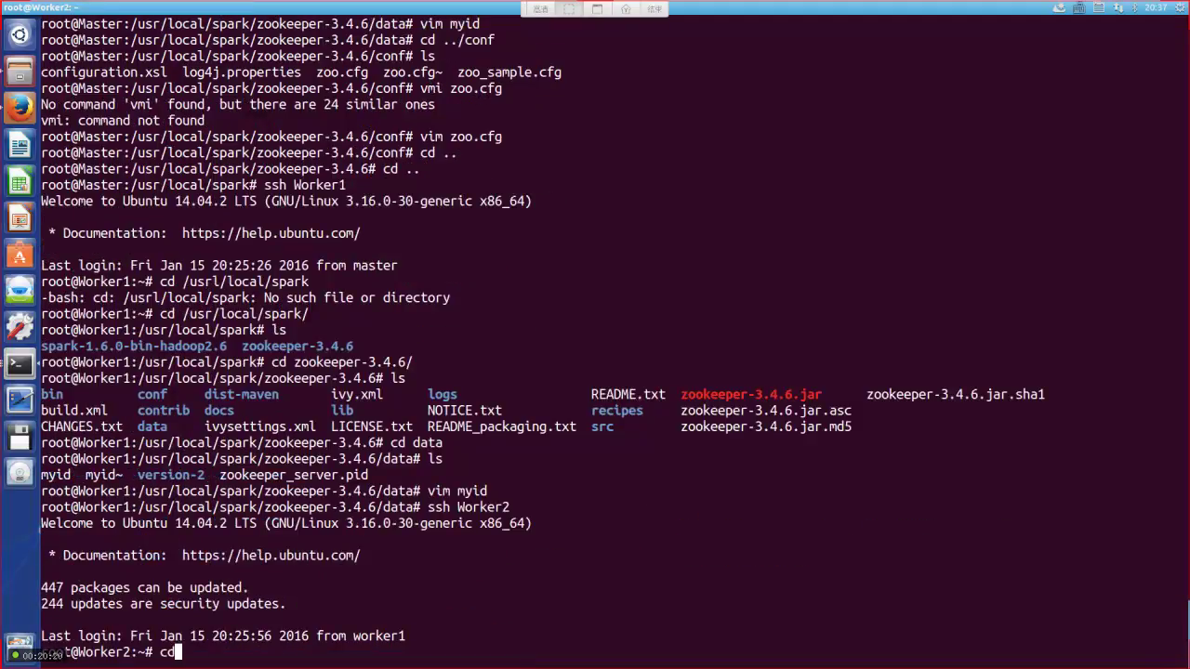
type("/usr/local/sp")
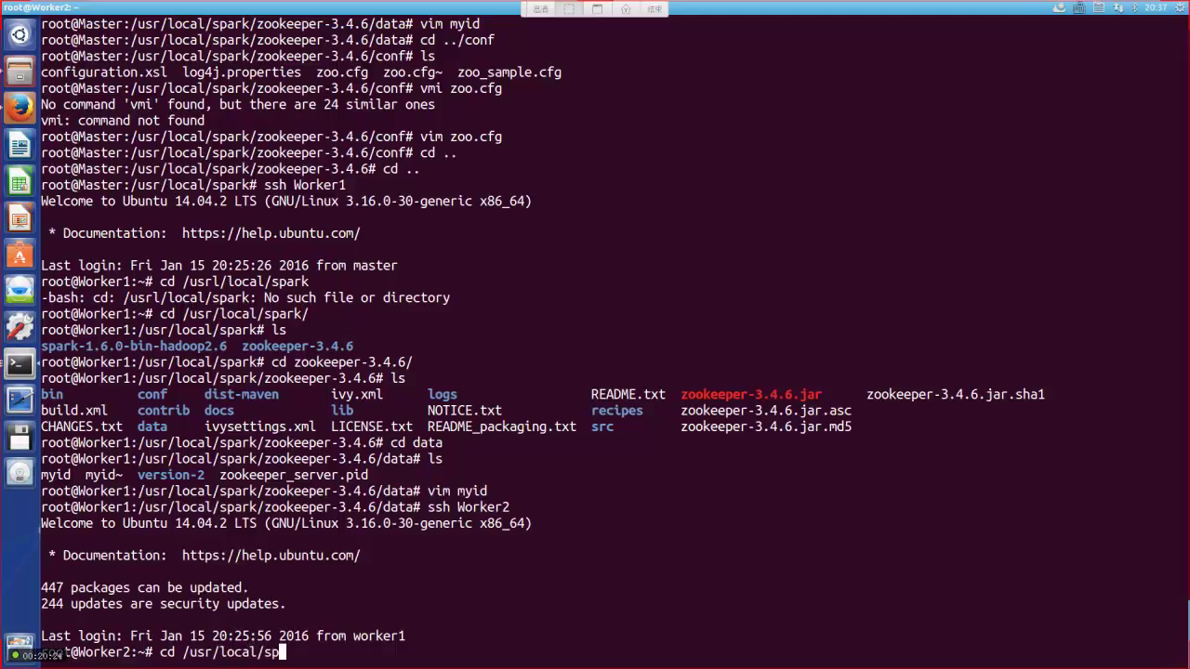
type("ark/zo")
key("Tab")
type("da")
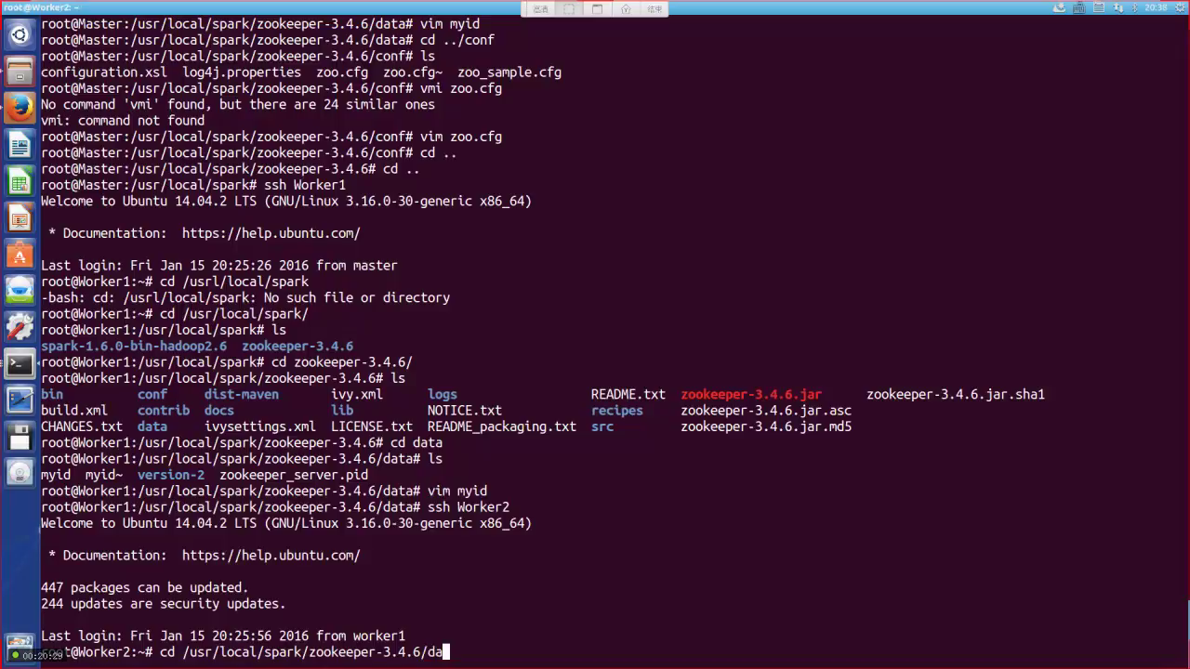
key("Tab")
key("Return")
type("ls")
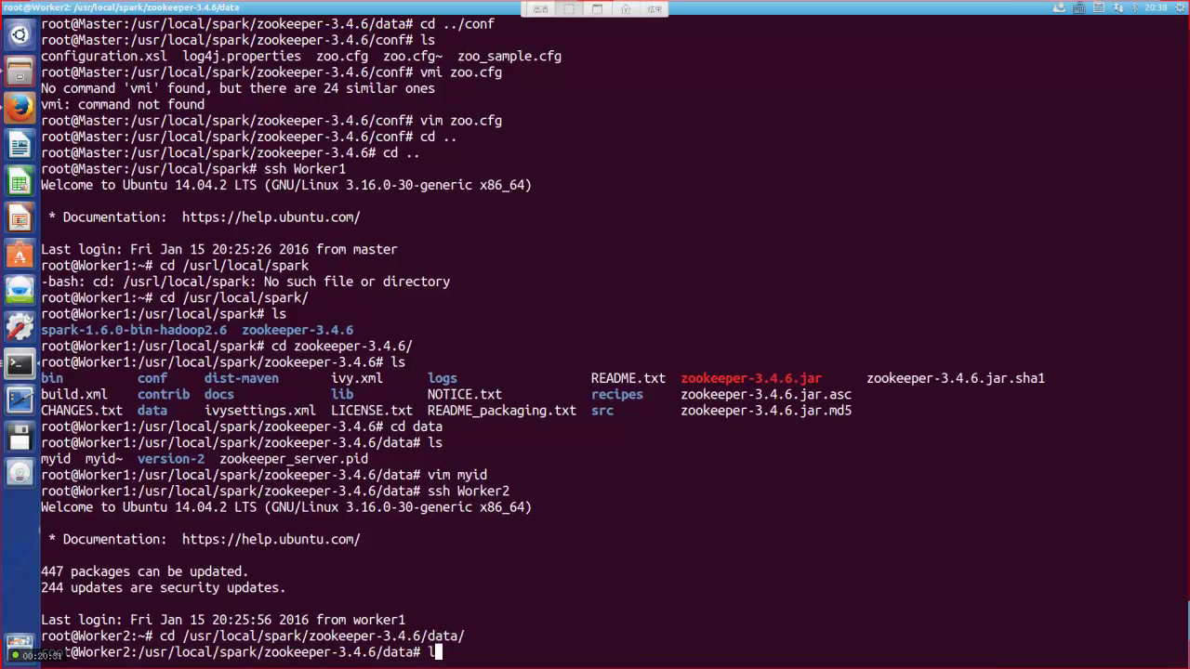
key("Return")
Inspect Worker2's myid file in vim and quit the editor
type("vim myid")
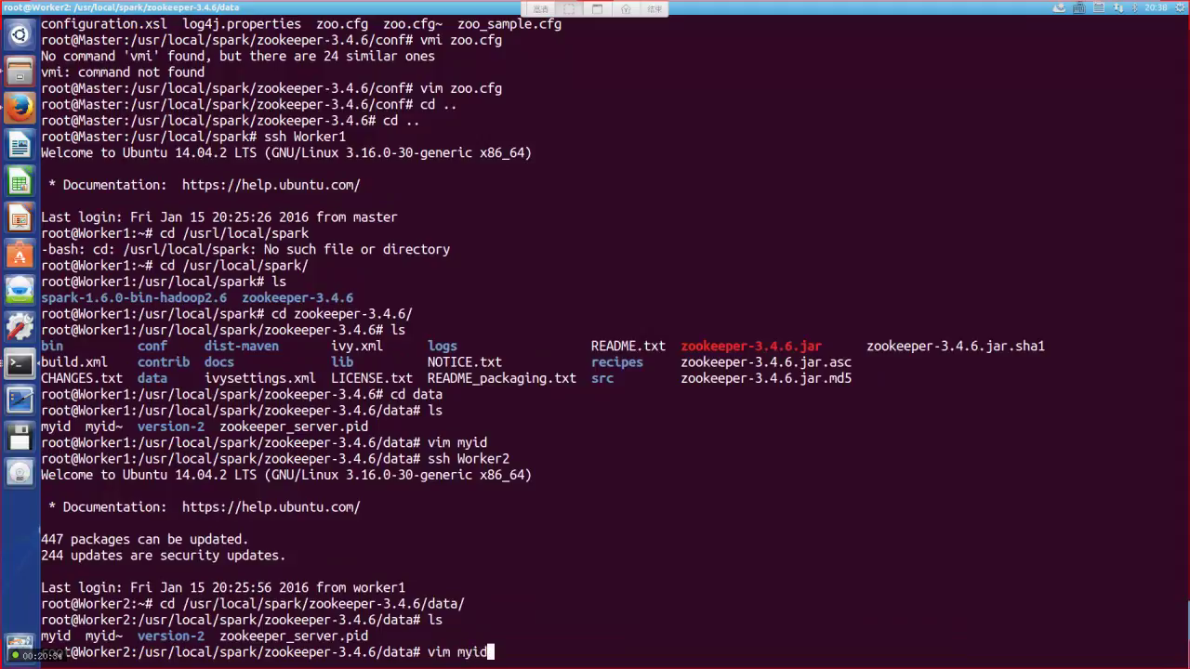
key("Return")
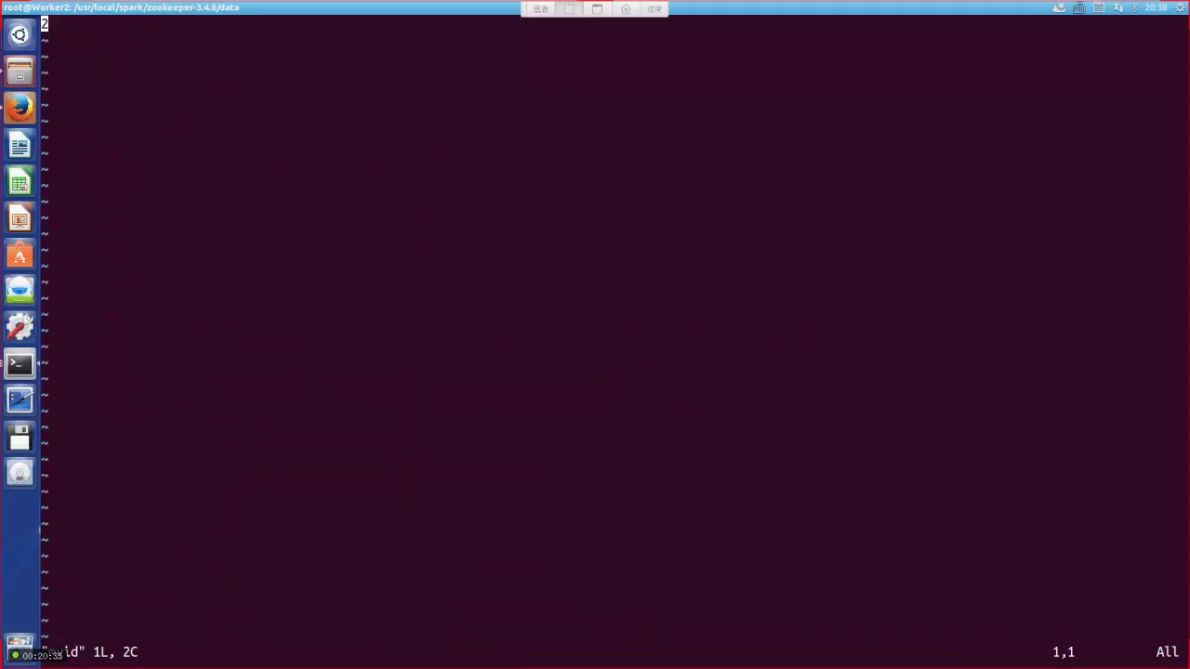
type(":Q")
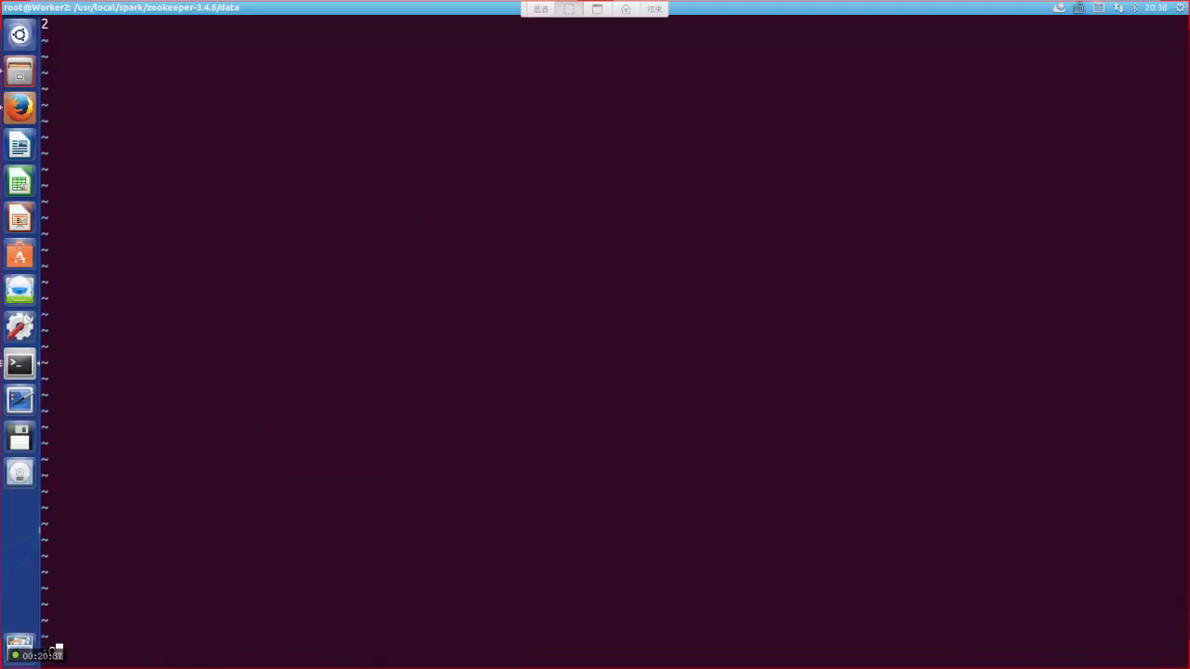
key("Return")
type(":q")
key("Return")
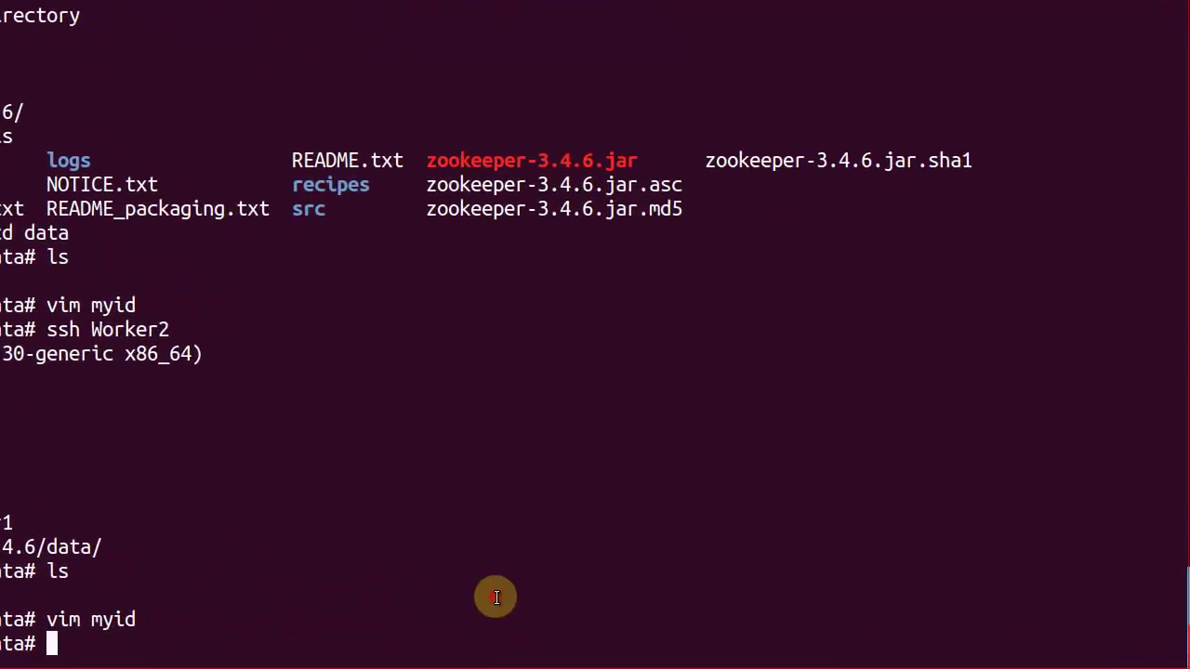
Switch from the data directory to ZooKeeper's bin directory on Worker2 and list its files
type("cd ")
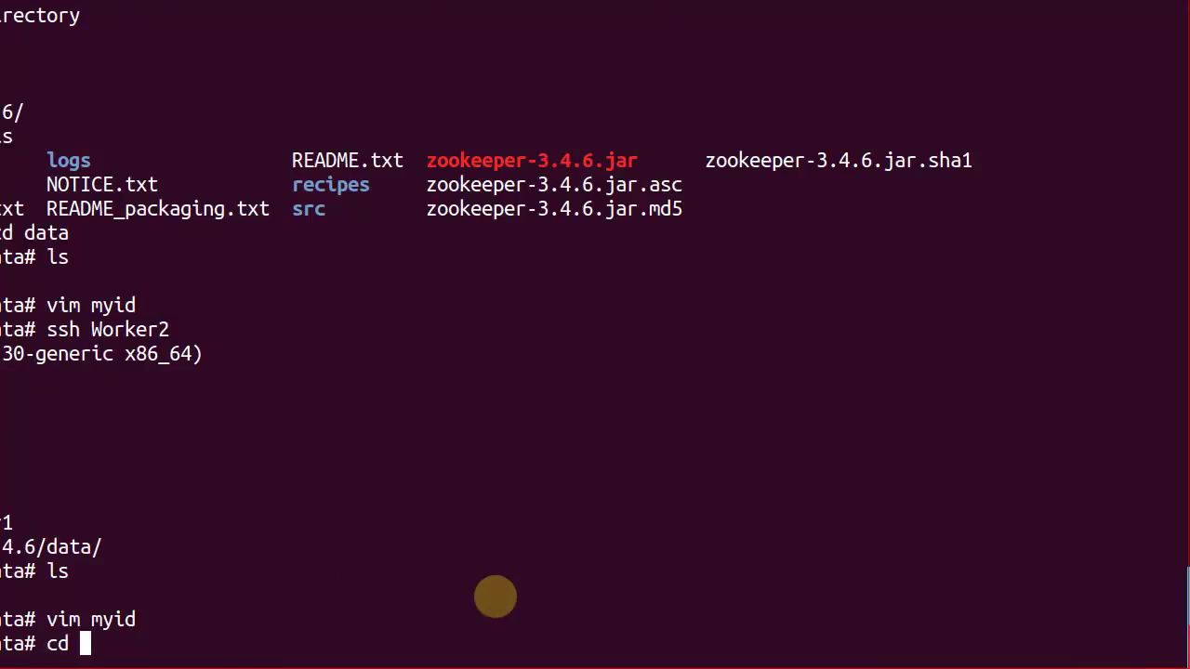
type("..")
key("Return")
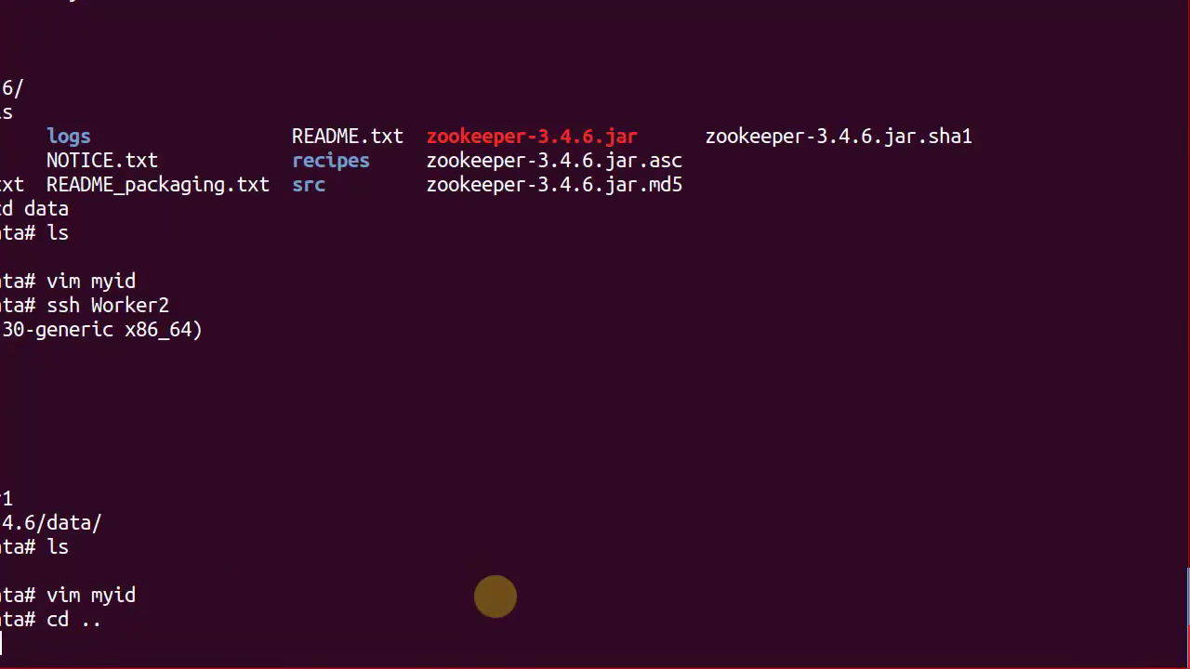
type("ls")
key("Return")
type("cd bin")
key("Return")
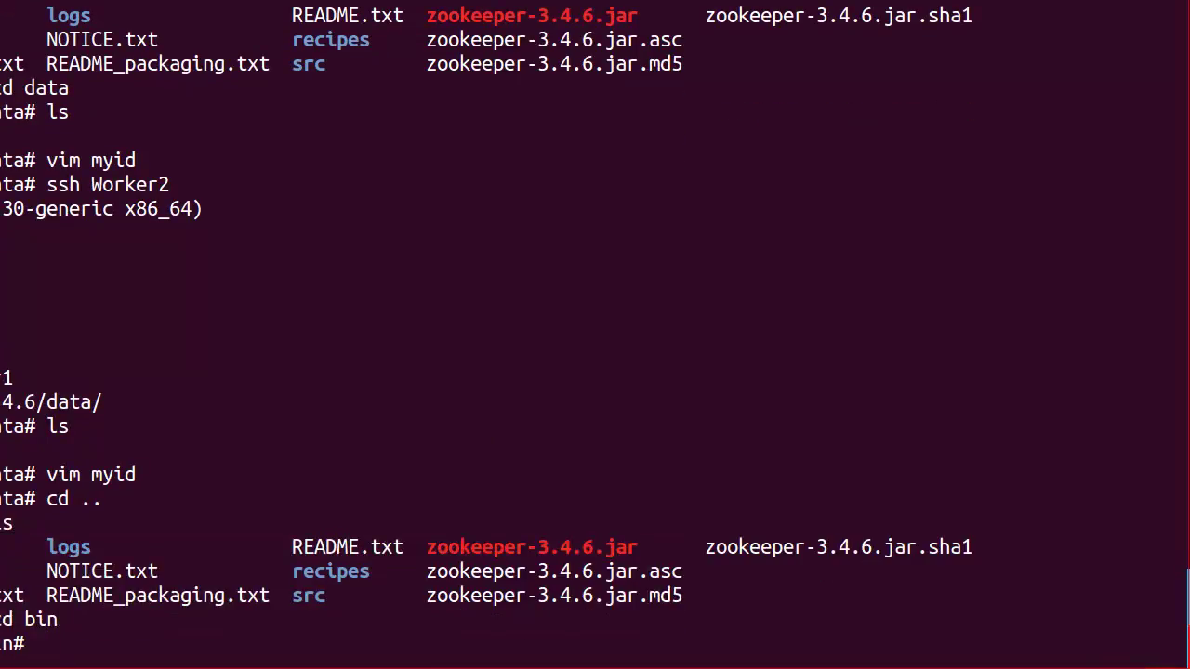
type("ls")
key("Return")
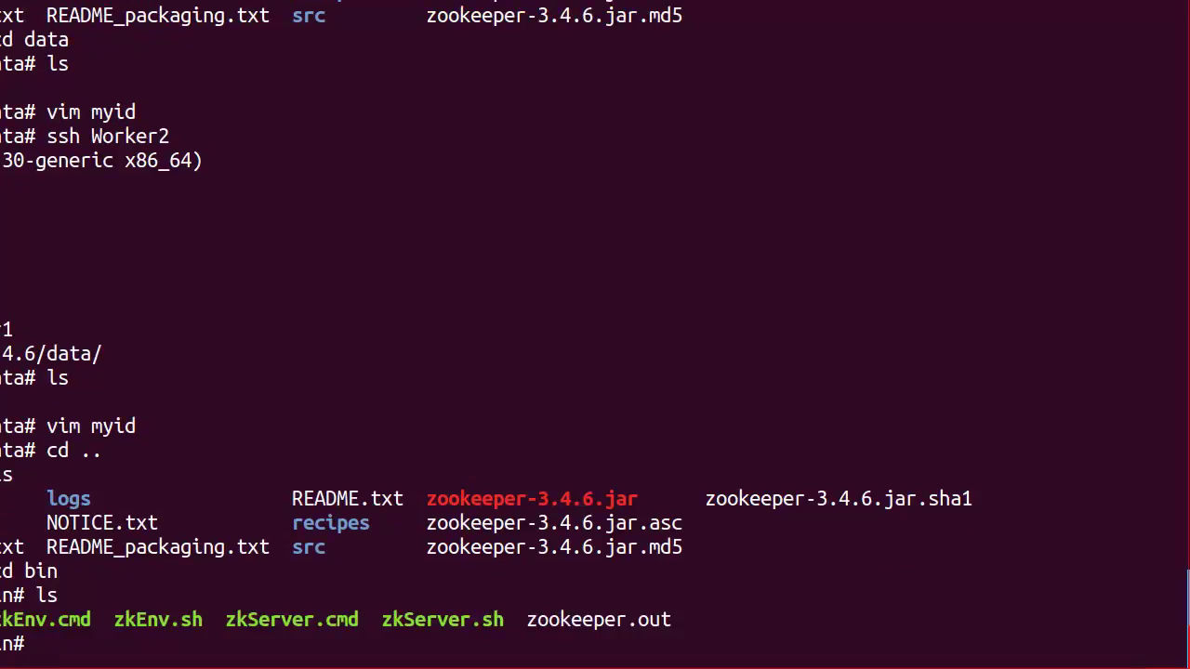
Start the ZooKeeper server on Worker2 with zkServer.sh and log out of that machine
type("zkServer.sh")
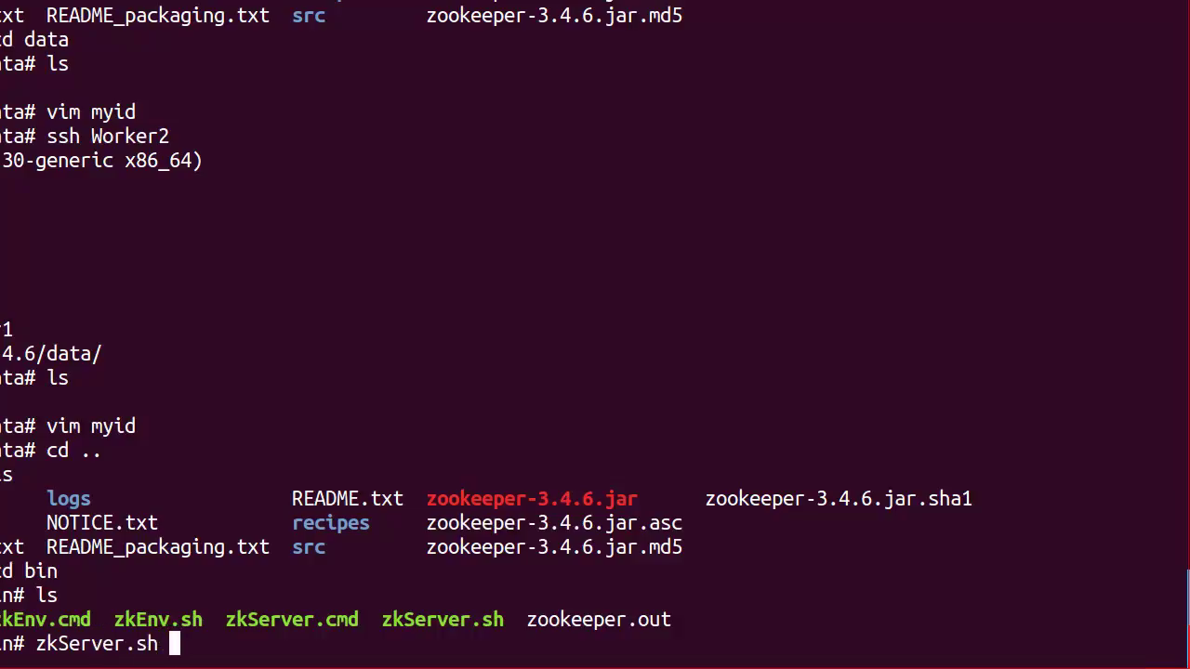
type(" start")
key("Return")
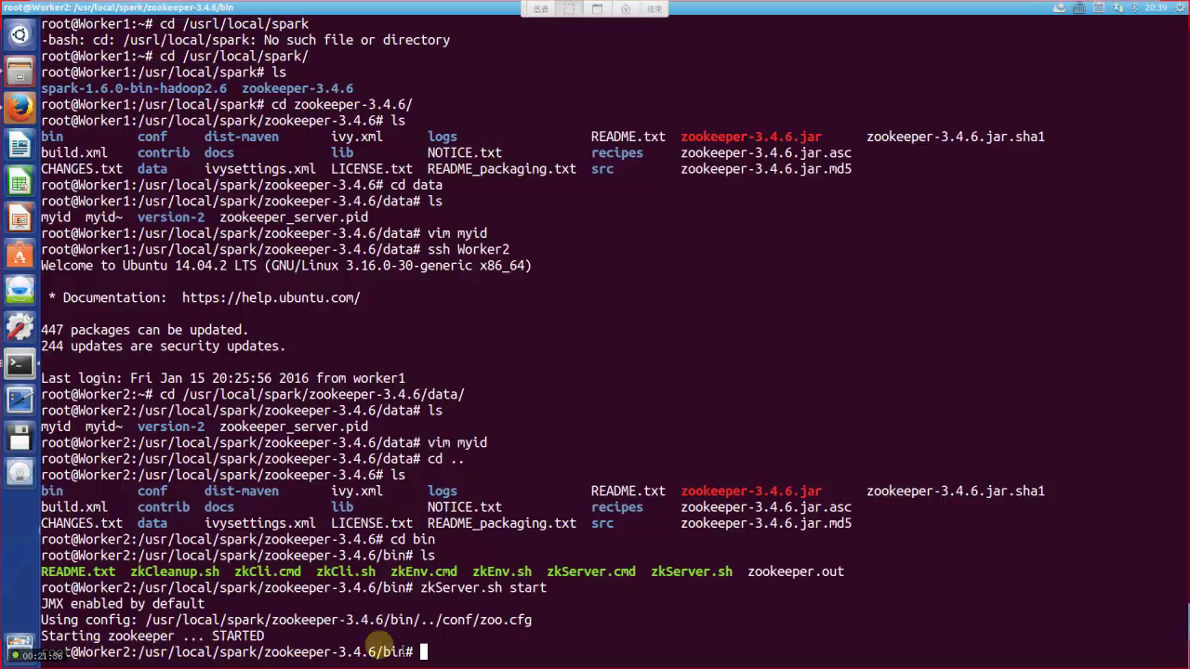
type("exit")
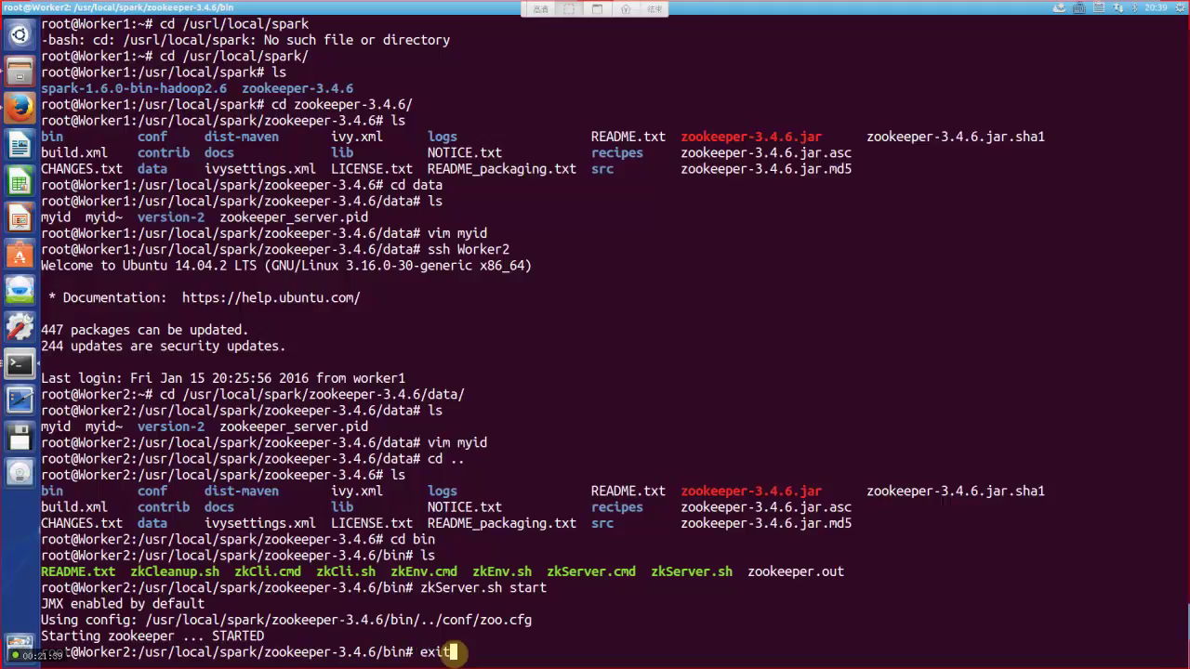
key("Return")
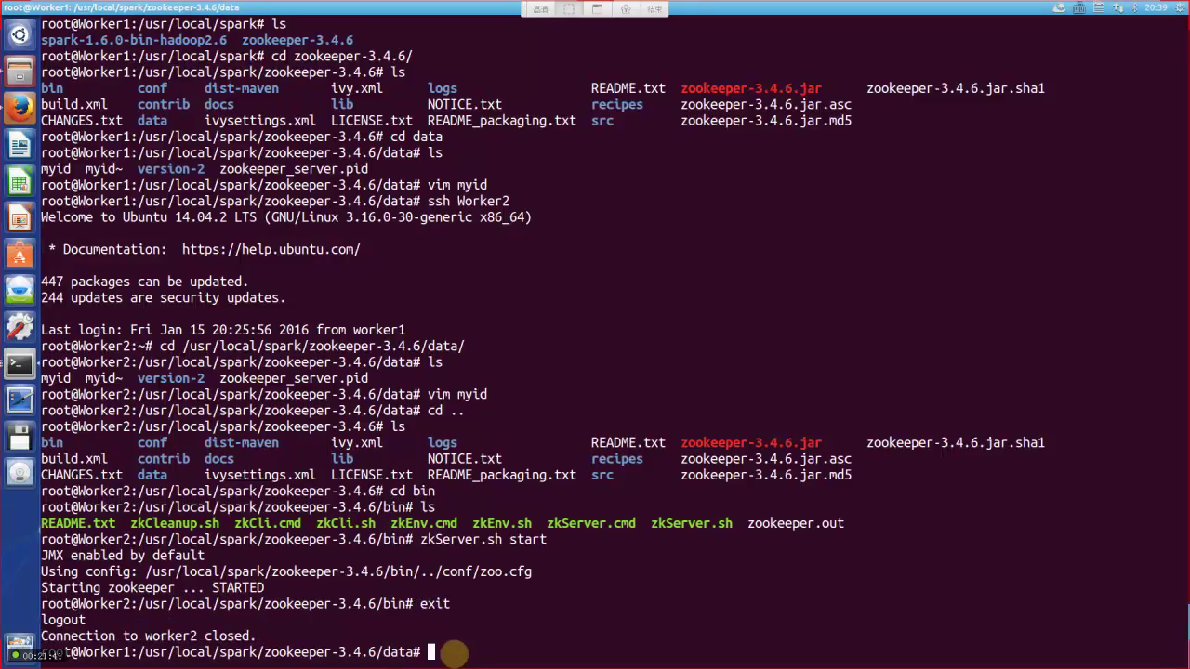
Change from the data directory to ZooKeeper's bin directory on Worker1 and list its files
type("cd")
type("../bin")
key("Return")
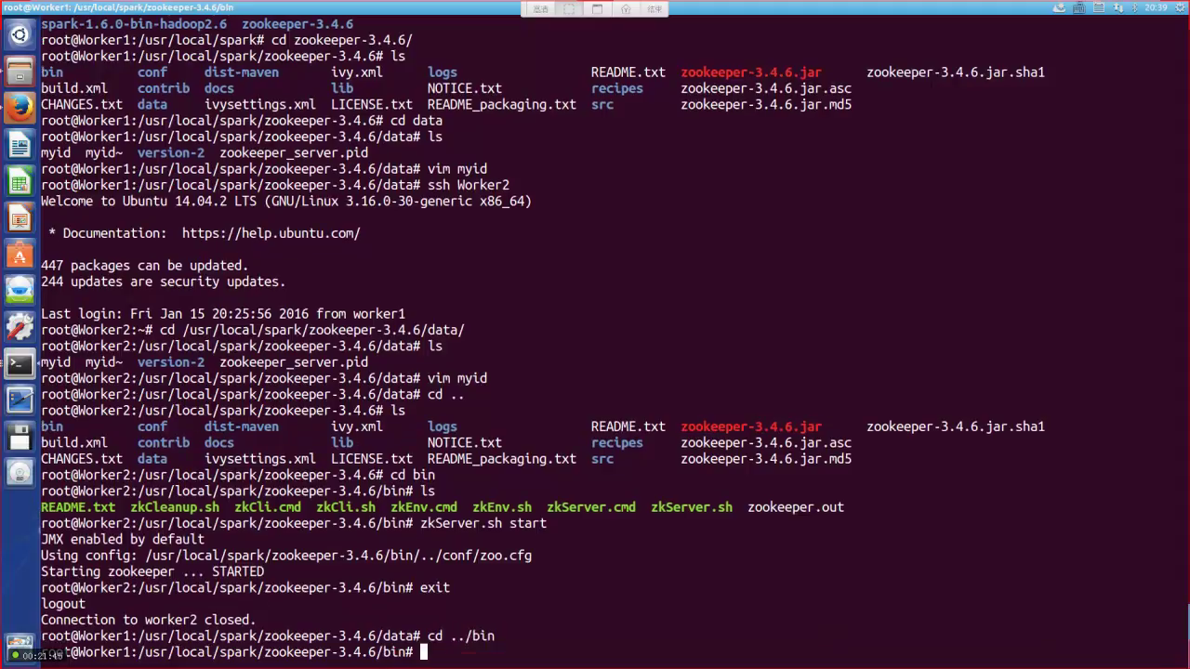
type("ls")
key("Return")
Start the ZooKeeper server on Worker1 with zkServer.sh and log out to return to Master
type("zk")
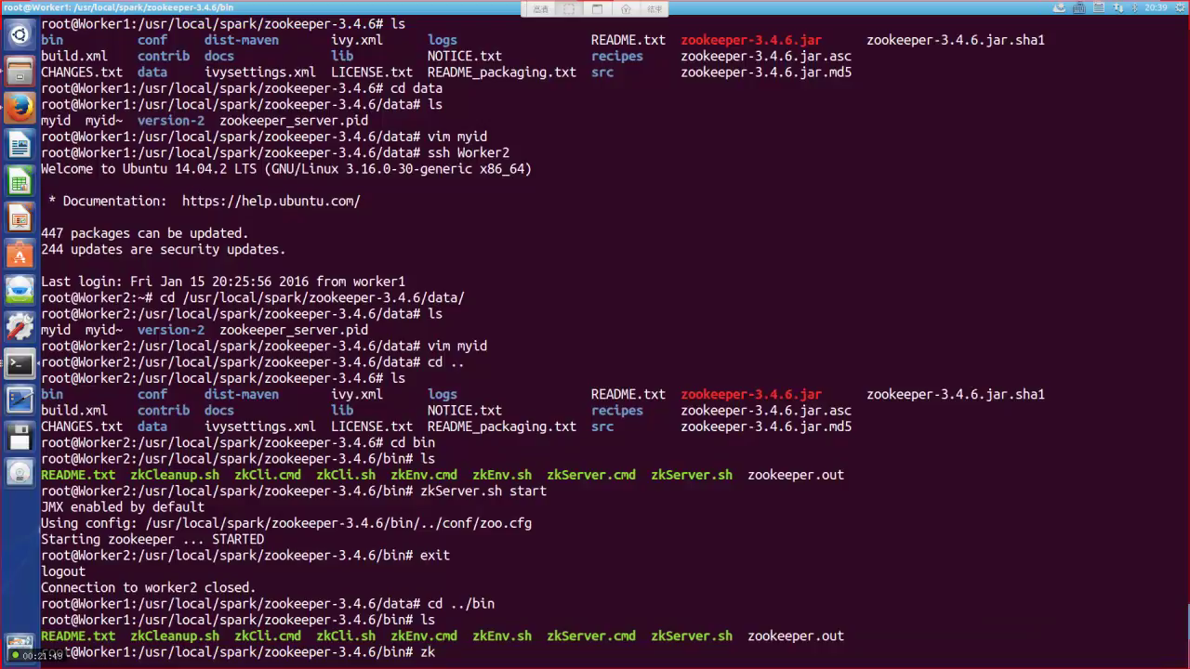
type("Server.sh start")
key("Return")
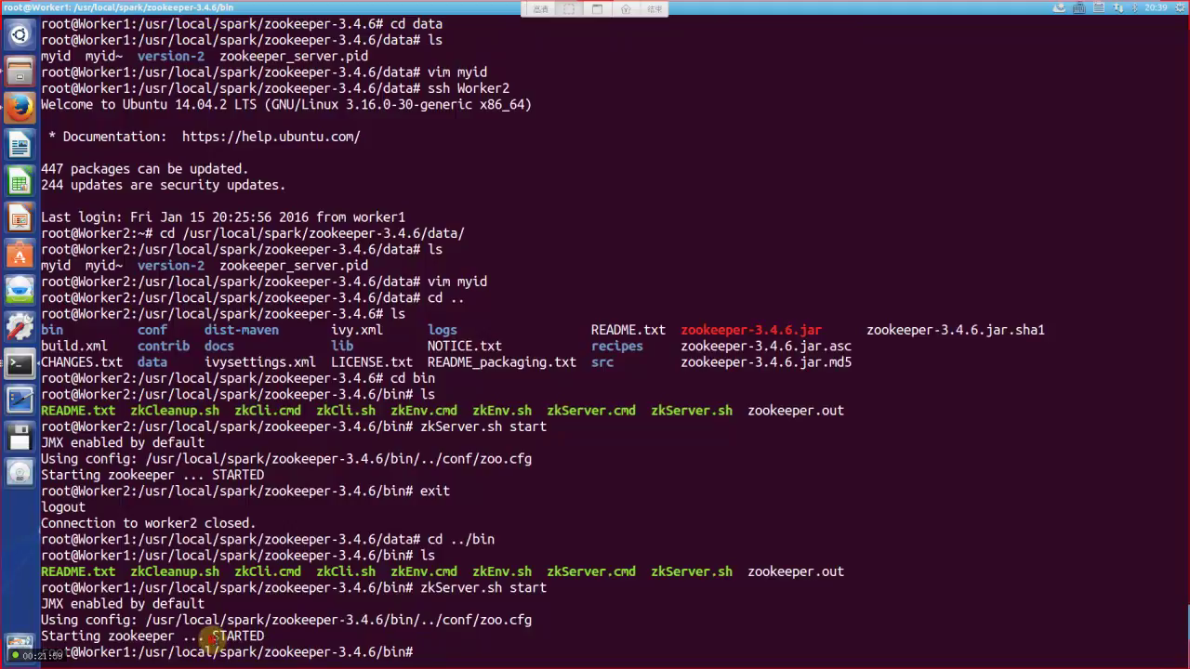
left_click_drag(212, 639, 288, 646)
left_click(520, 648)
type("exit")
key("Return")
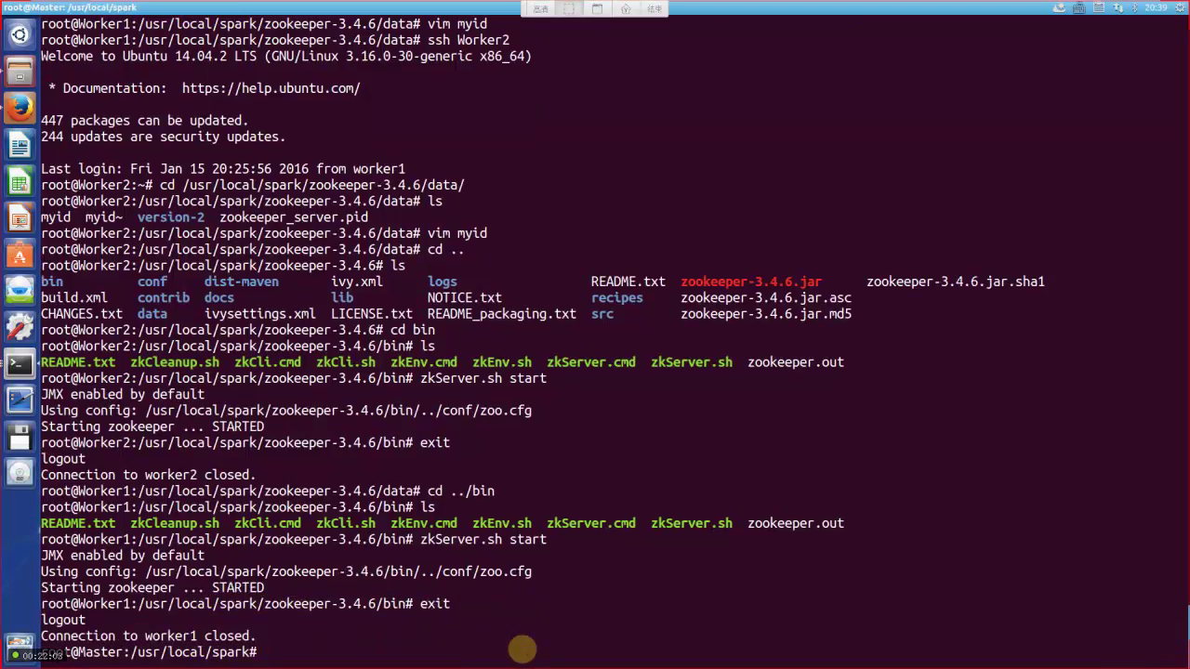
Start the ZooKeeper server on Master with zkServer.sh and list Master's Java processes using jps
type("cd")
key("BackSpace")
key("BackSpace")
type("z")
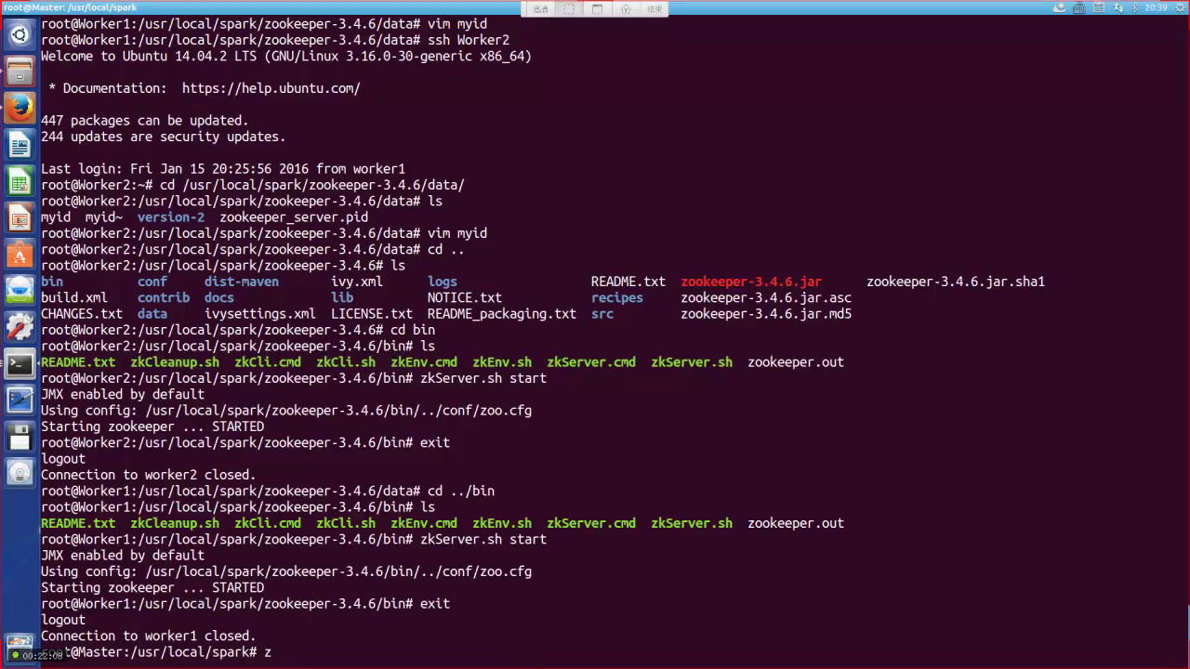
type("kServer.sh star")
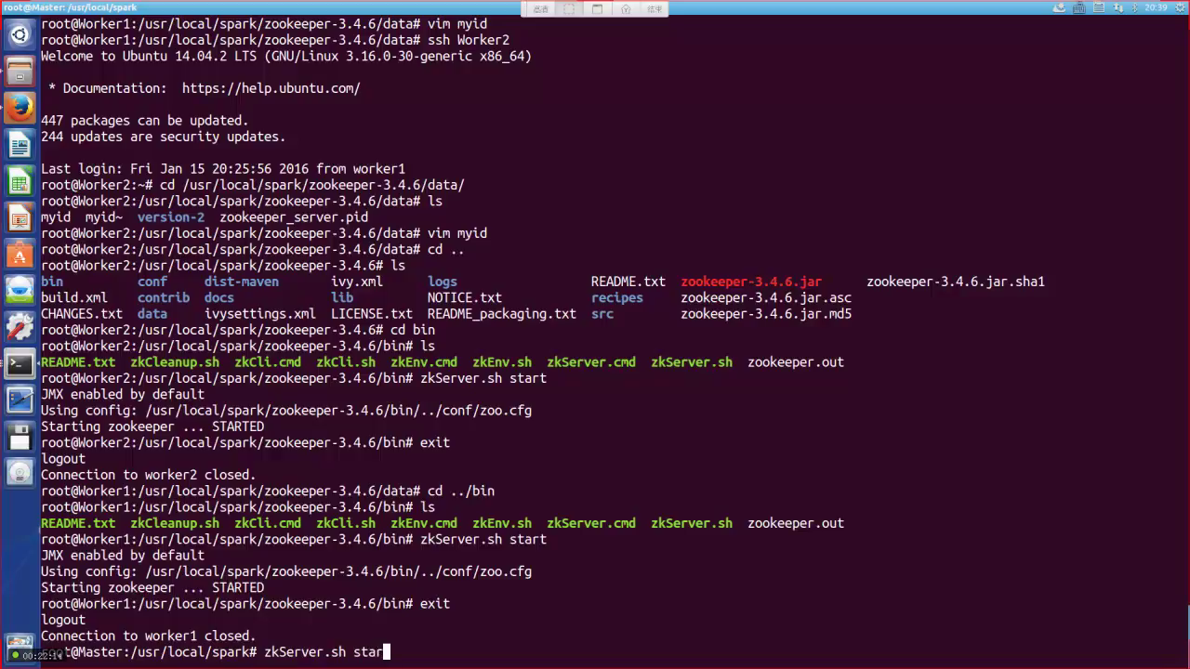
type("t")
key("Return")
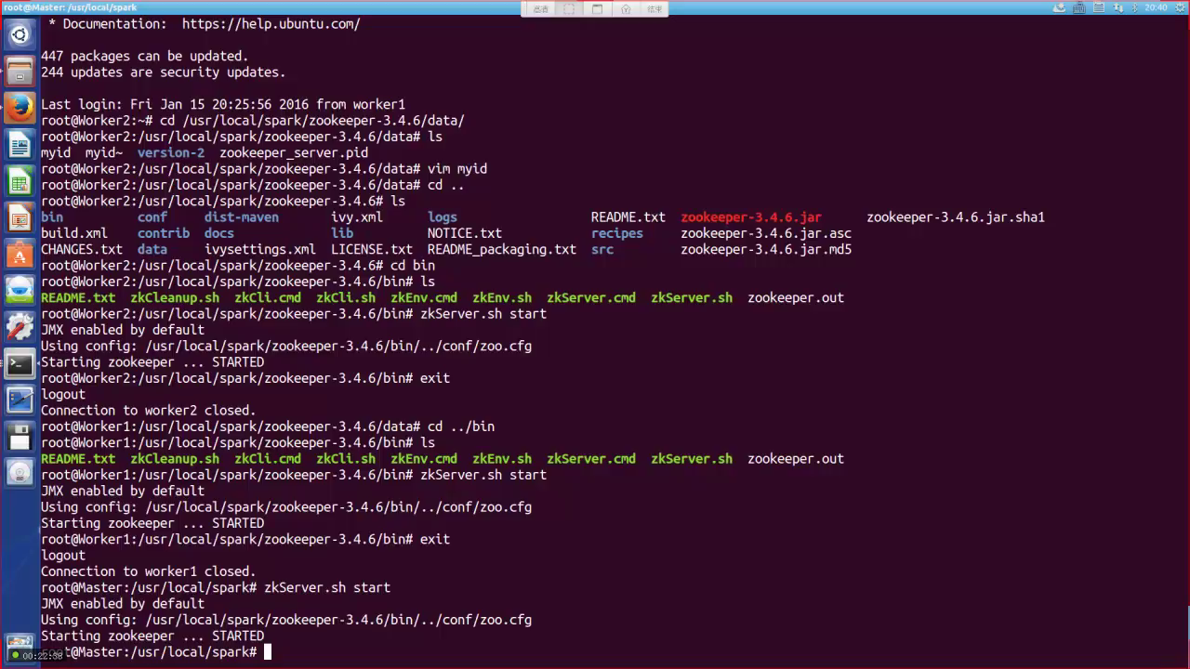
type("jps")
key("Return")
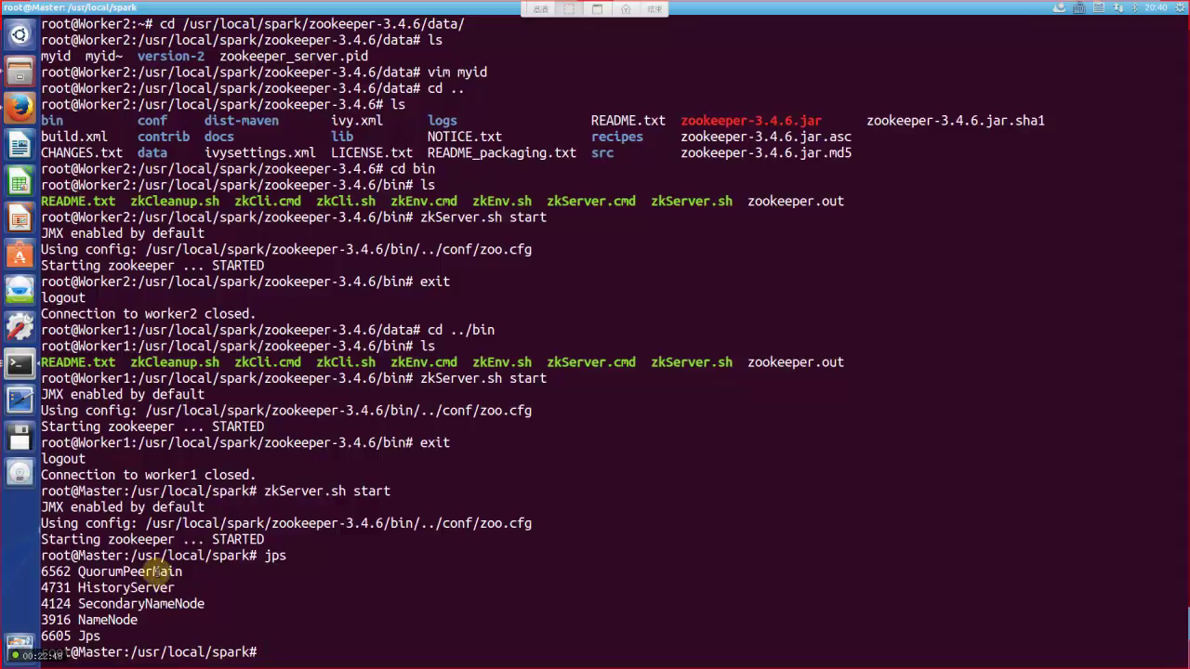
Connect to Worker1 over SSH and list its running Java processes with jps
type("sh")
key("BackSpace")
type("sh Worker1")
key("Return")
type("jps")
key("Return")
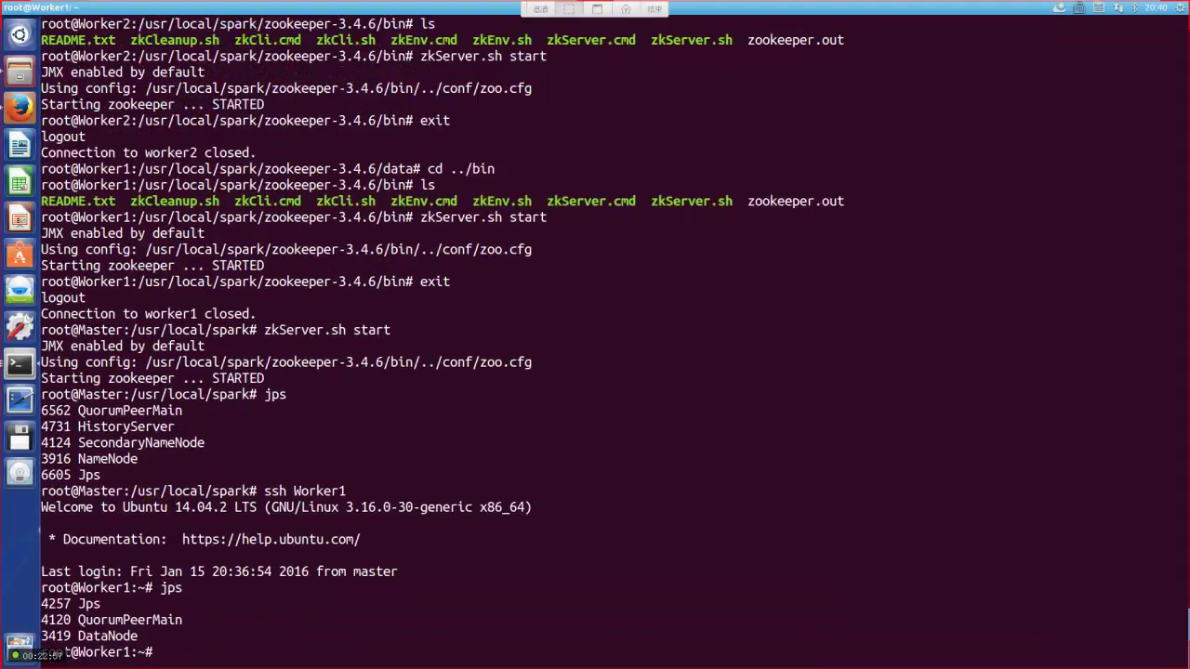
Connect from Worker1 to Worker2 over SSH and list its running Java processes with jps
type("shh")
key("BackSpace")
key("BackSpace")
key("BackSpace")
type("ssh WOr")
key("BackSpace")
key("BackSpace")
type("orker2")
key("Return")
type("jips")
key("BackSpace")
key("BackSpace")
key("BackSpace")
type("ps")
key("Return")
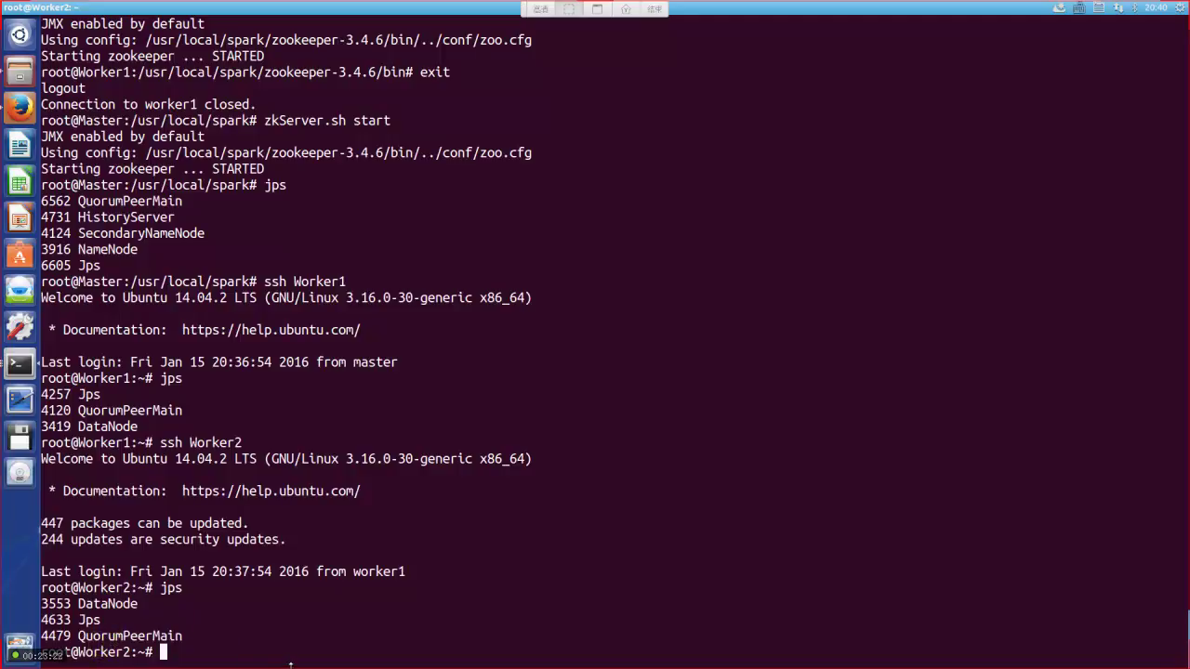
Close the SSH sessions on Worker2 and Worker1 to return to the Master shell
type("e")
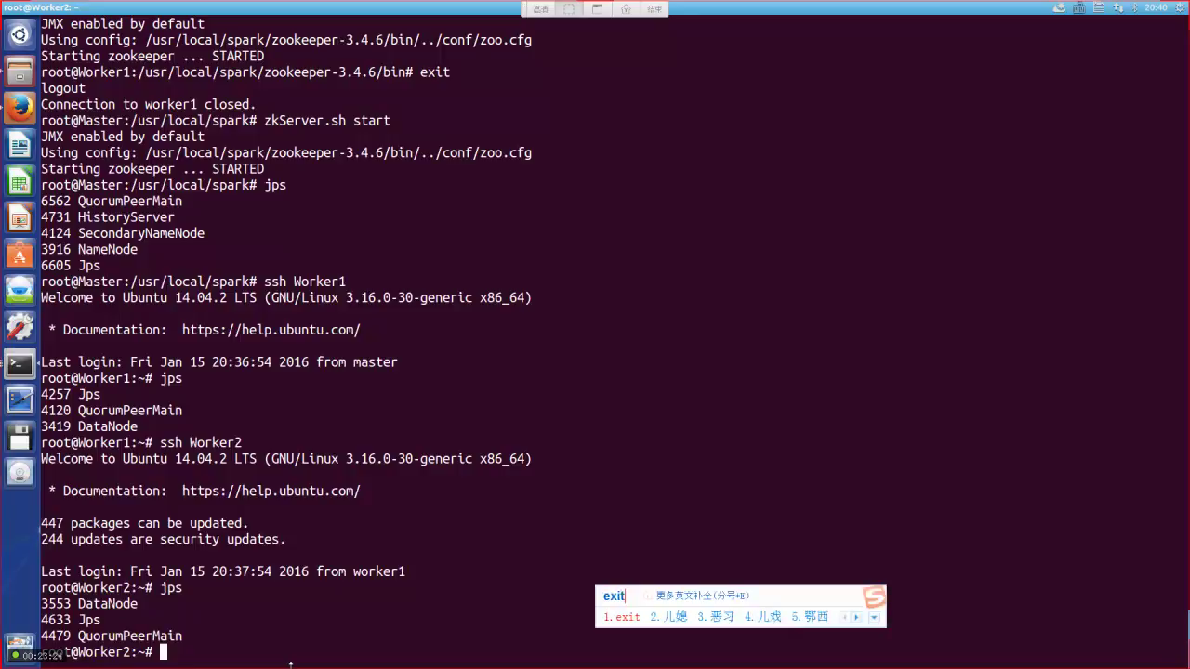
key("BackSpace")
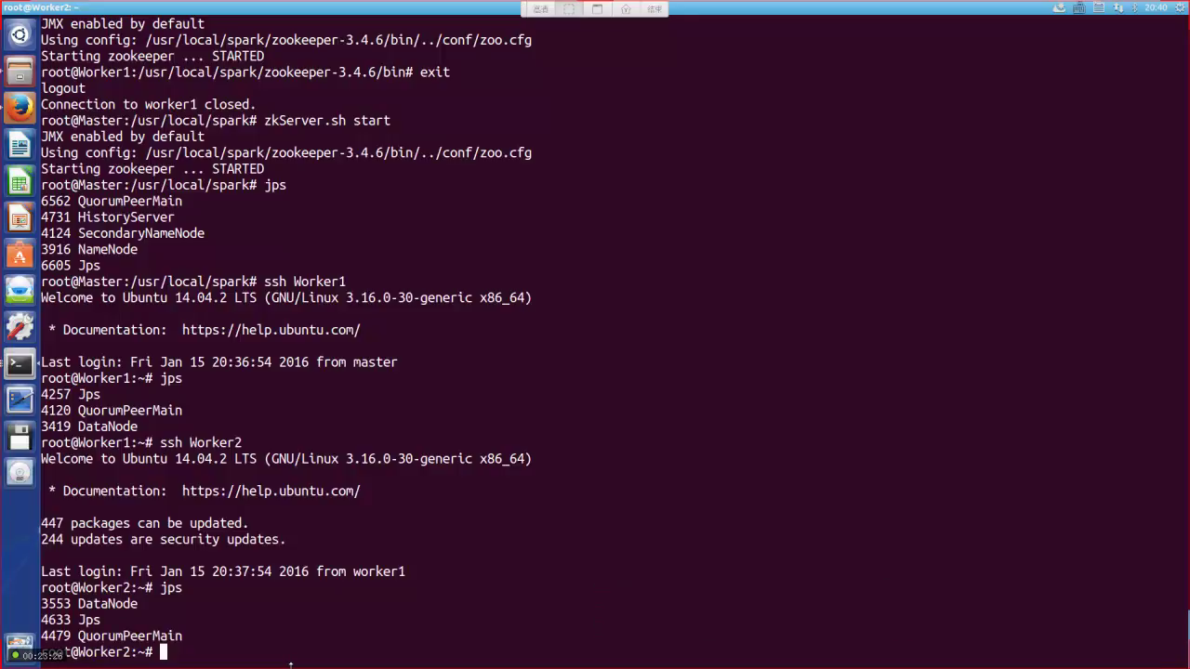
left_click(307, 645)
type("exit")
key("Return")
type("exit")
key("Return")
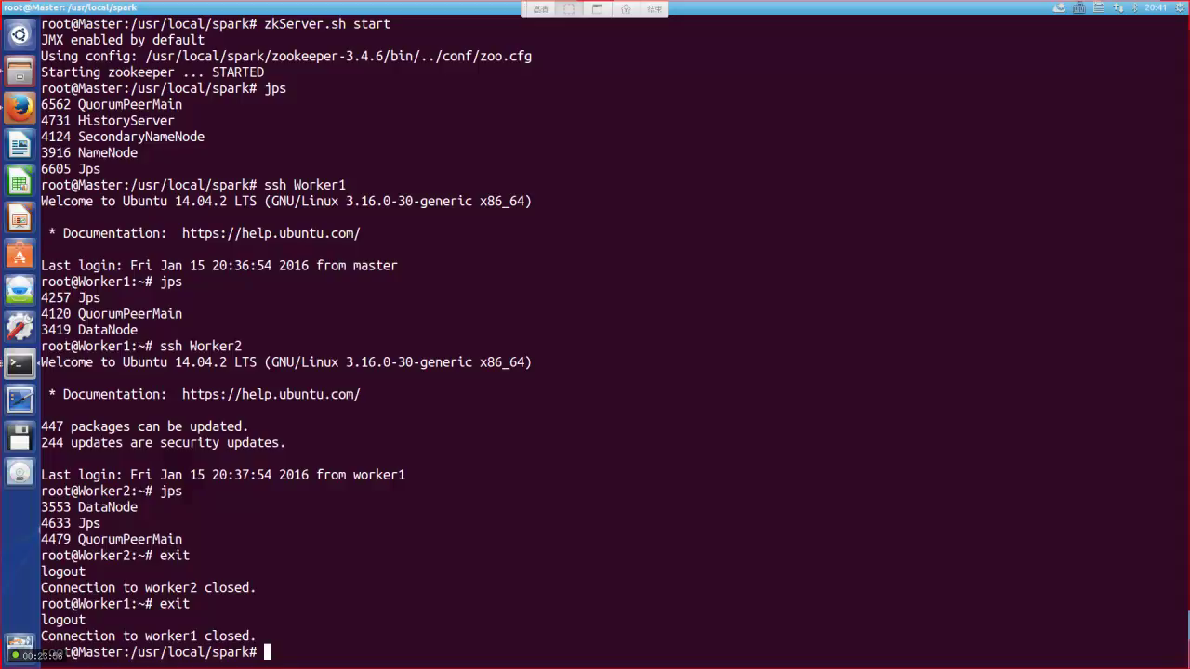
Go into the conf directory of spark-1.6.0-bin-hadoop2.6 on Master, listing the files of both directories on the way
type("cd sp")
key("Tab")
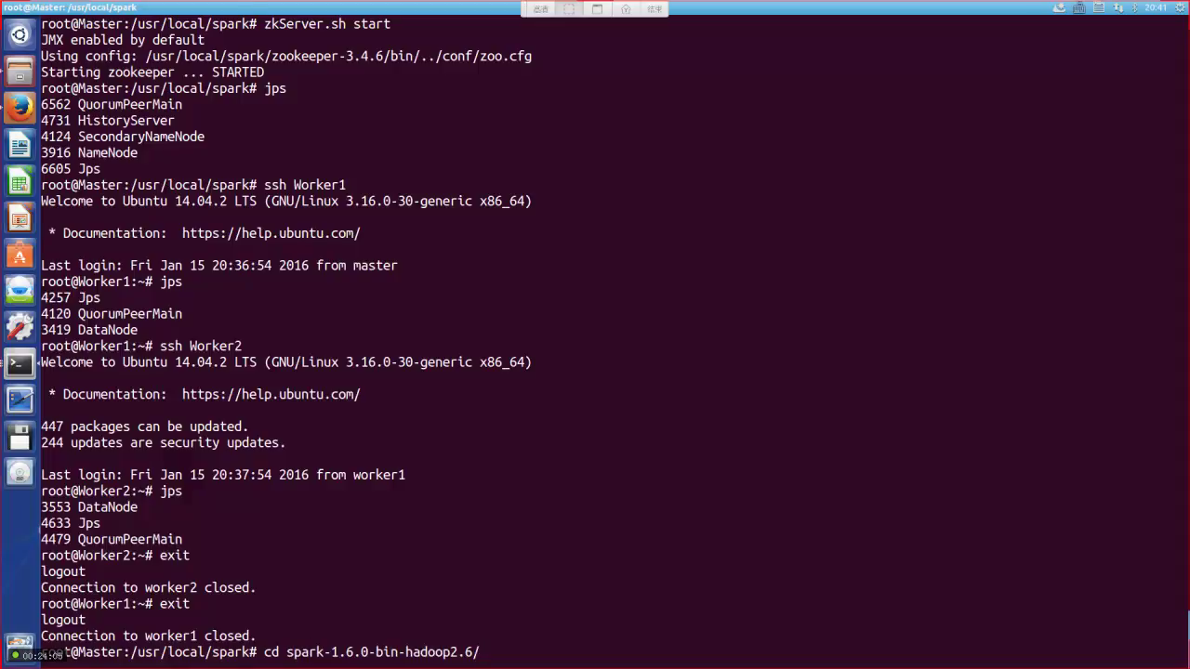
key("Return")
type("ls")
key("Return")
type("cd ")
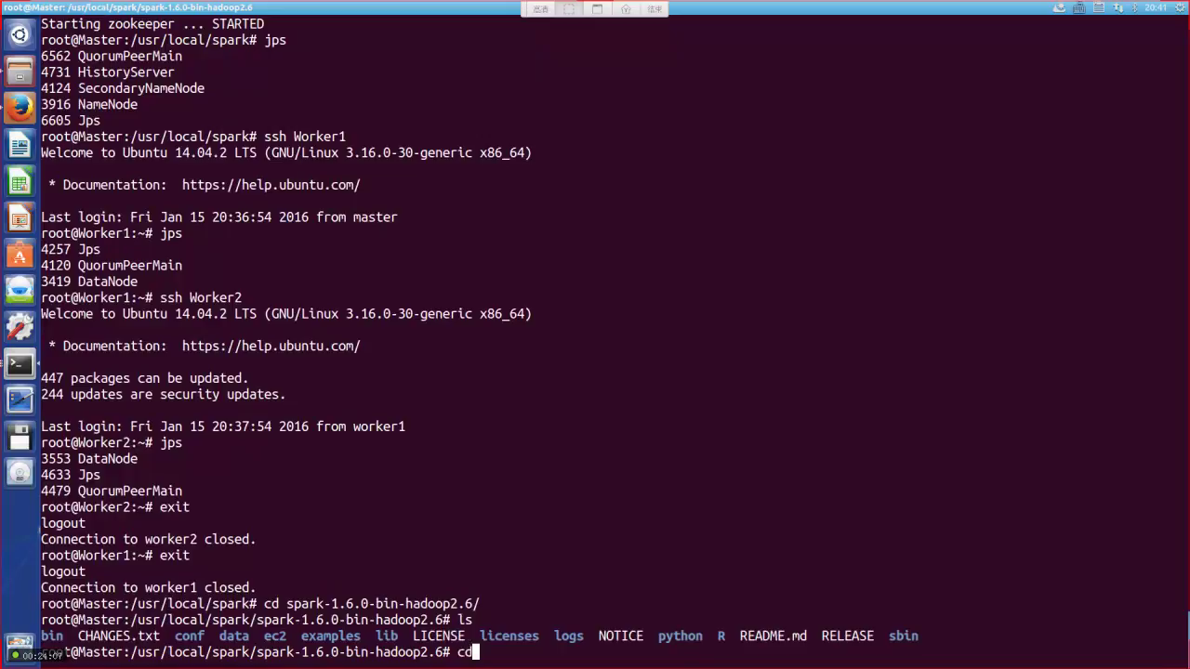
type("conf")
key("Return")
type("ls")
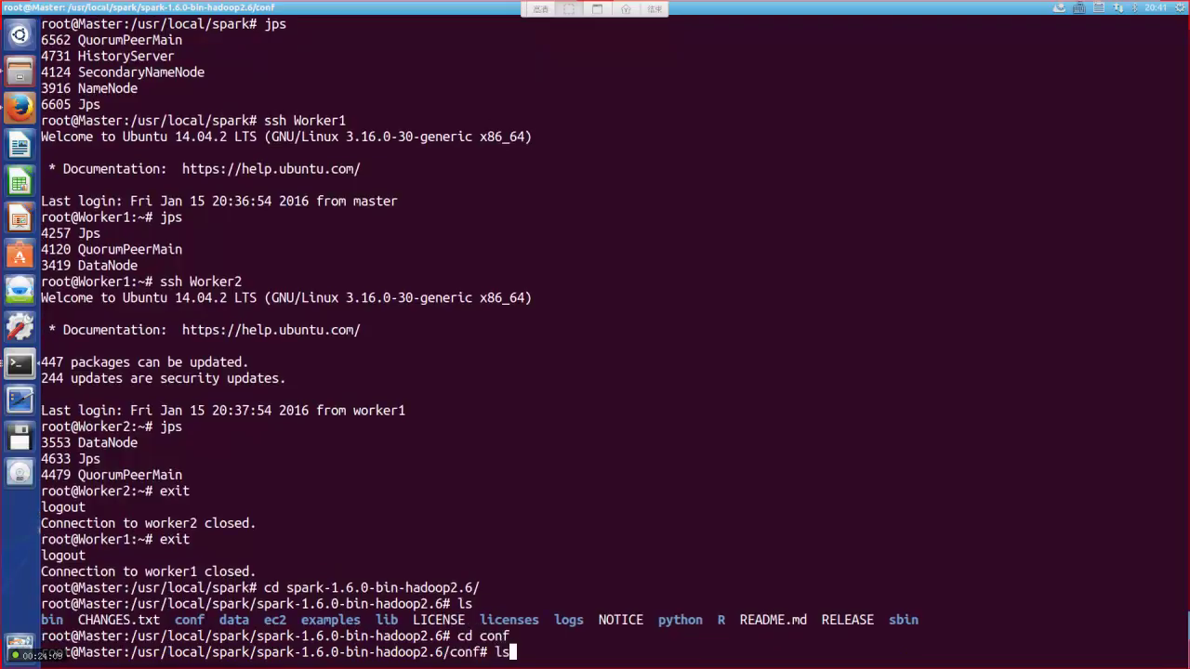
key("Return")
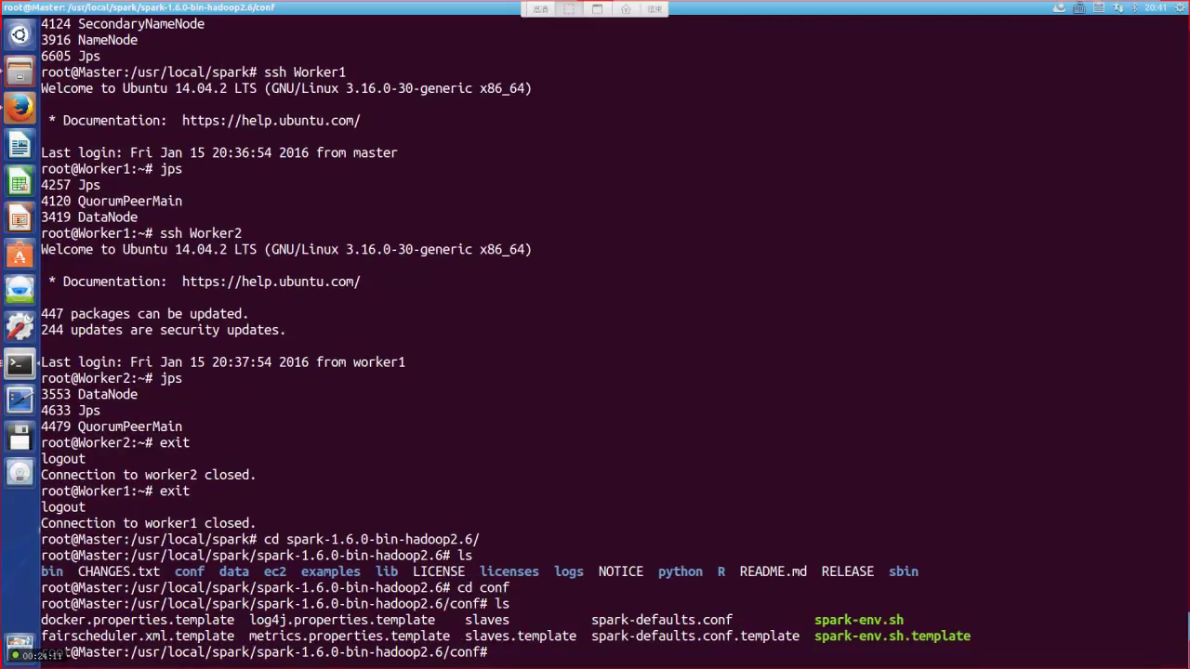
Open spark-env.sh in vim and move to the export settings at the end of the file
type("vim spark-env.sh")
key("Return")
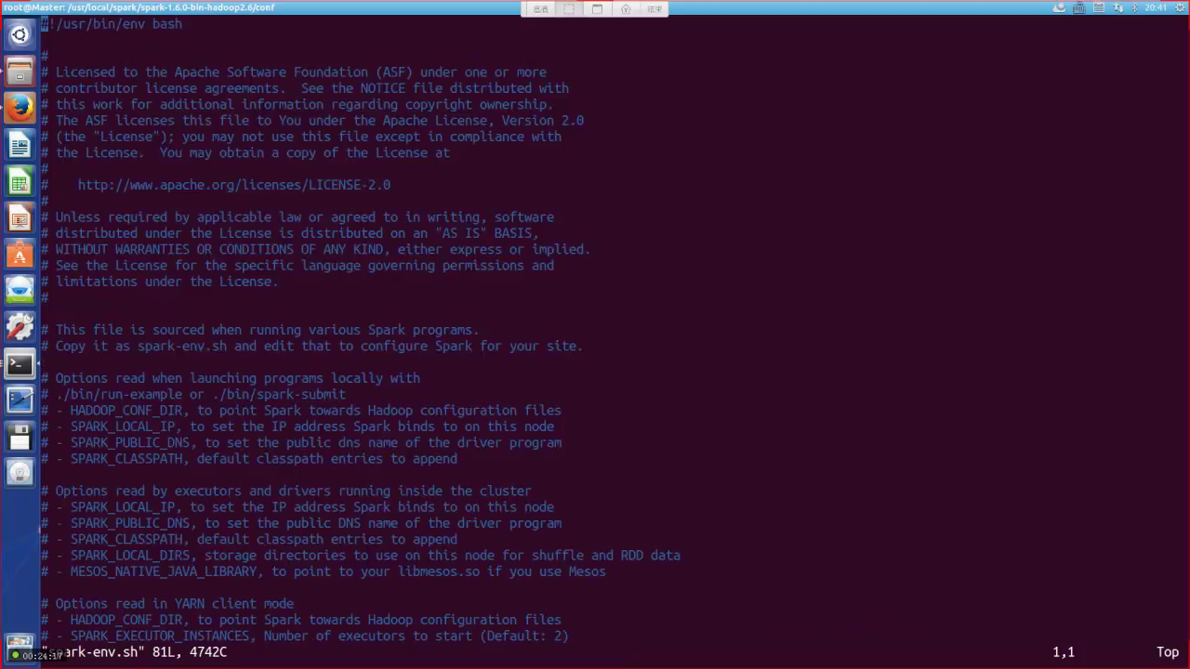
key("Down")
key("Down")
key("Down")
key("Down")
key("Down")
key("Down")
key("Down")
key("Down")
key("Down")
key("Down")
key("Down")
key("Down")
key("Down")
key("Down")
key("Down")
key("Down")
key("Down")
key("Down")
key("Down")
key("Down")
key("Down")
key("Down")
key("Down")
key("Down")
key("Down")
key("Down")
key("Down")
key("Down")
key("Down")
key("Down")
key("Down")
key("Down")
key("Down")
key("Down")
key("Down")
key("Down")
key("Down")
key("Down")
key("Down")
key("Down")
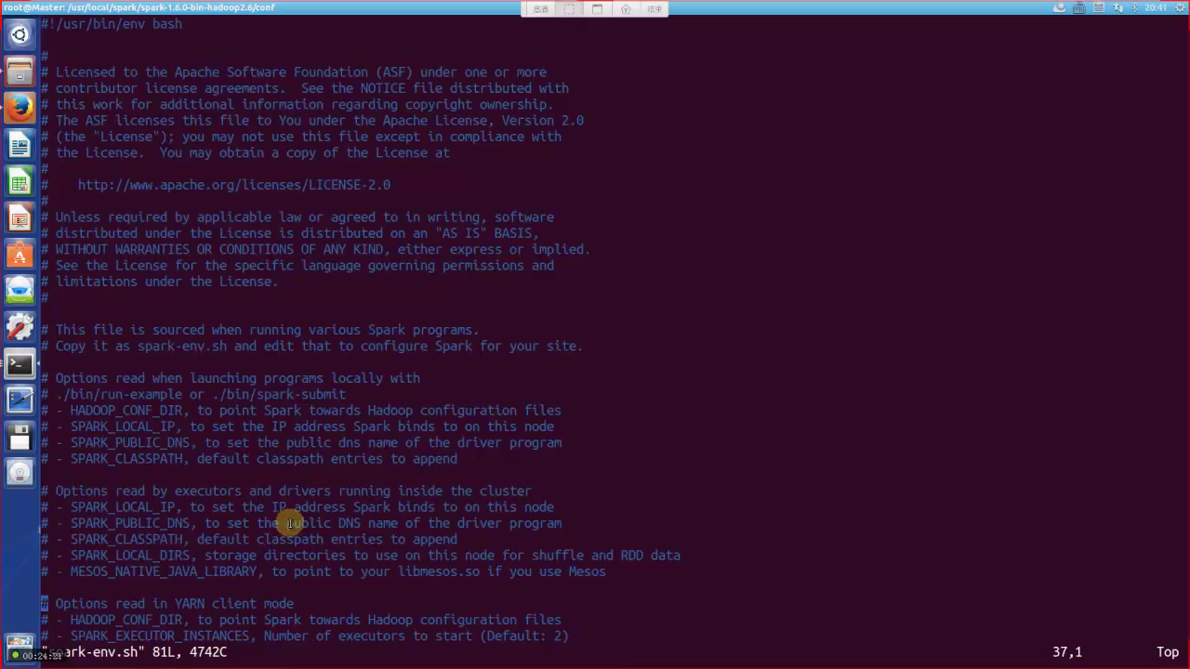
key("Down")
key("Down")
key("Down")
key("Down")
key("Down")
key("Down")
key("Down")
key("Down")
key("Down")
key("Down")
key("Down")
key("Down")
key("Down")
key("Down")
key("Down")
key("Down")
key("Down")
key("Down")
key("Down")
key("Down")
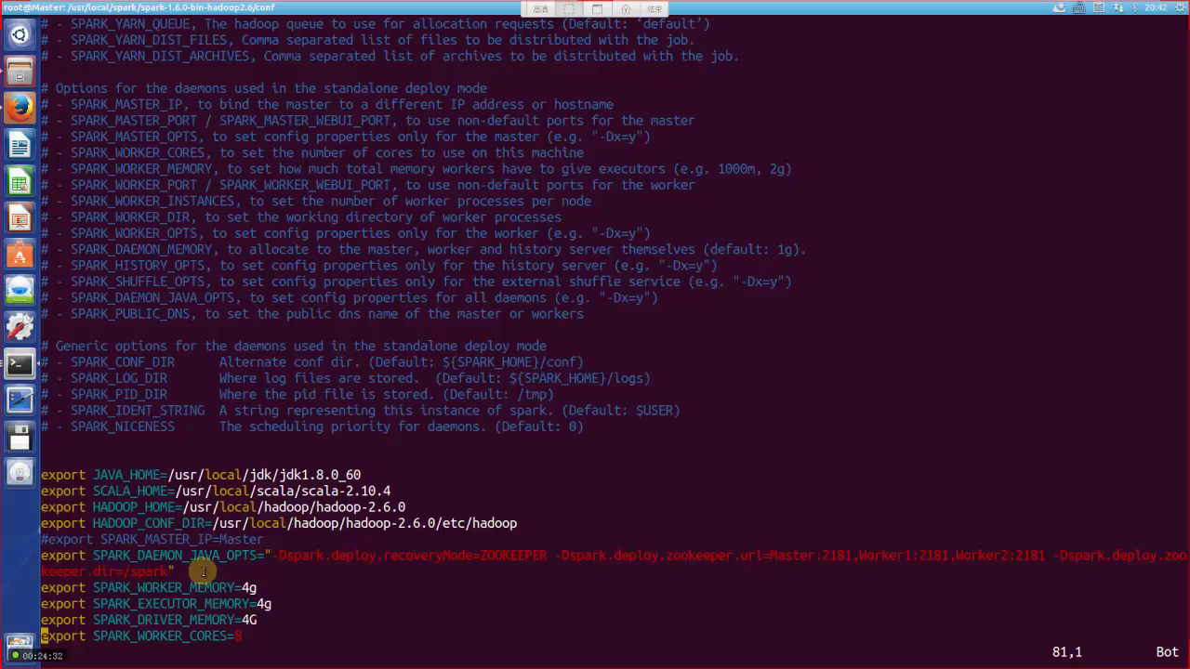
Examine the recoveryMode and zookeeper.url options in the SPARK_DAEMON_JAVA_OPTS line of spark-env.sh
double_click(62, 556)
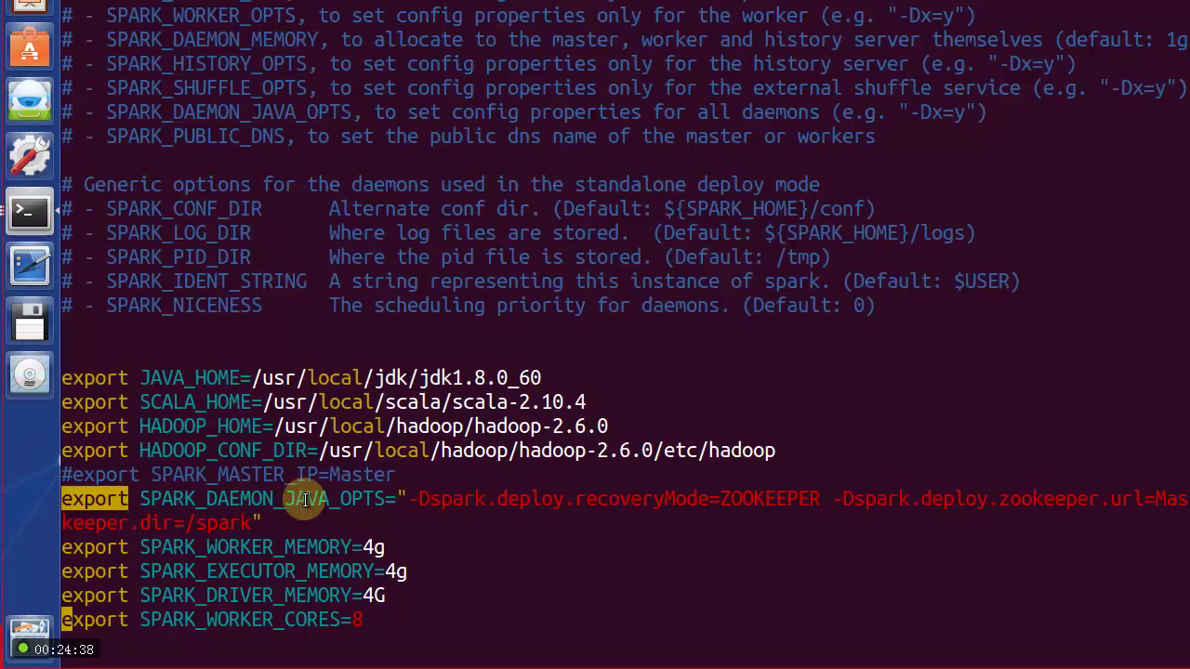
left_click(376, 500)
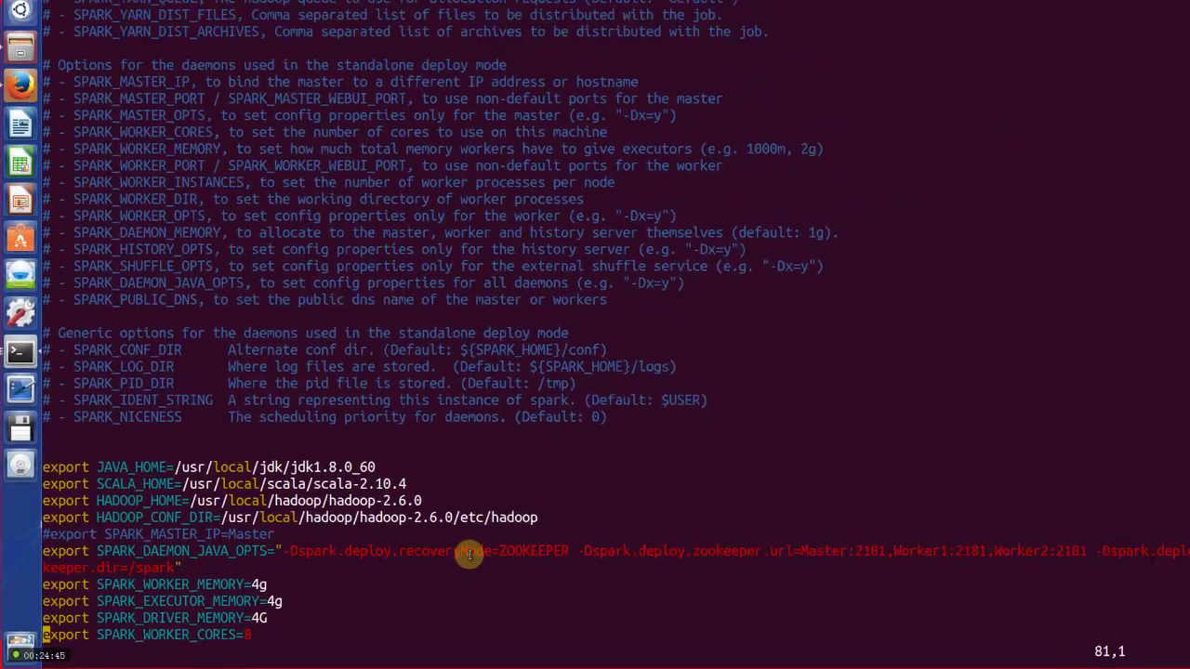
double_click(523, 551)
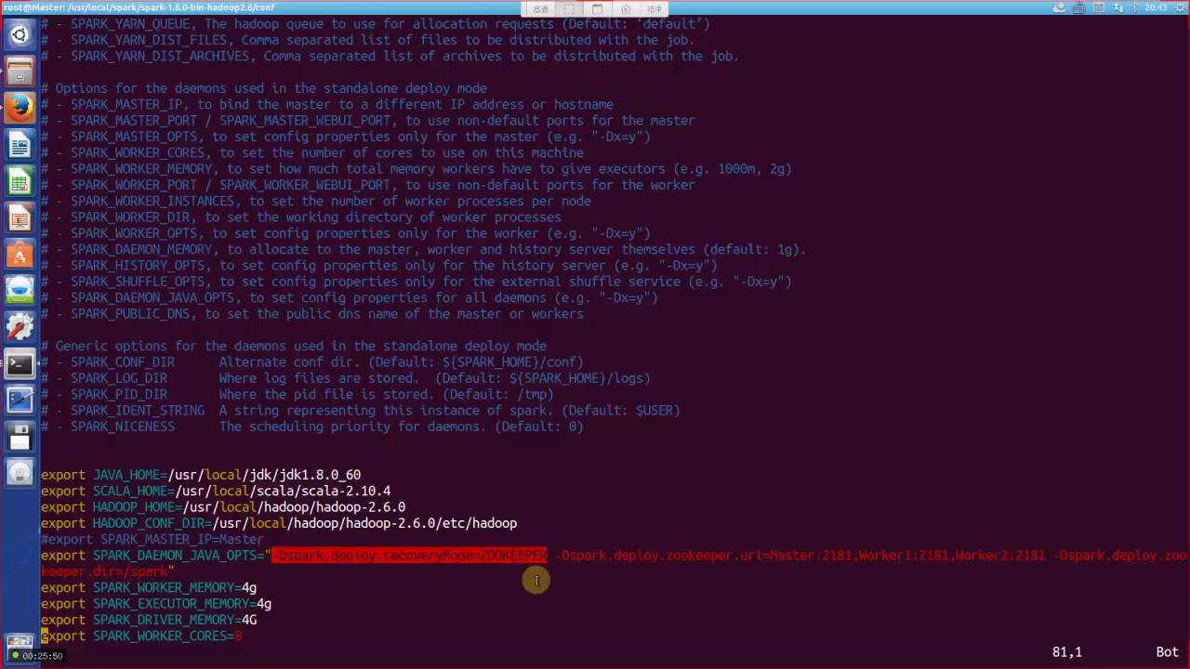
left_click(516, 558)
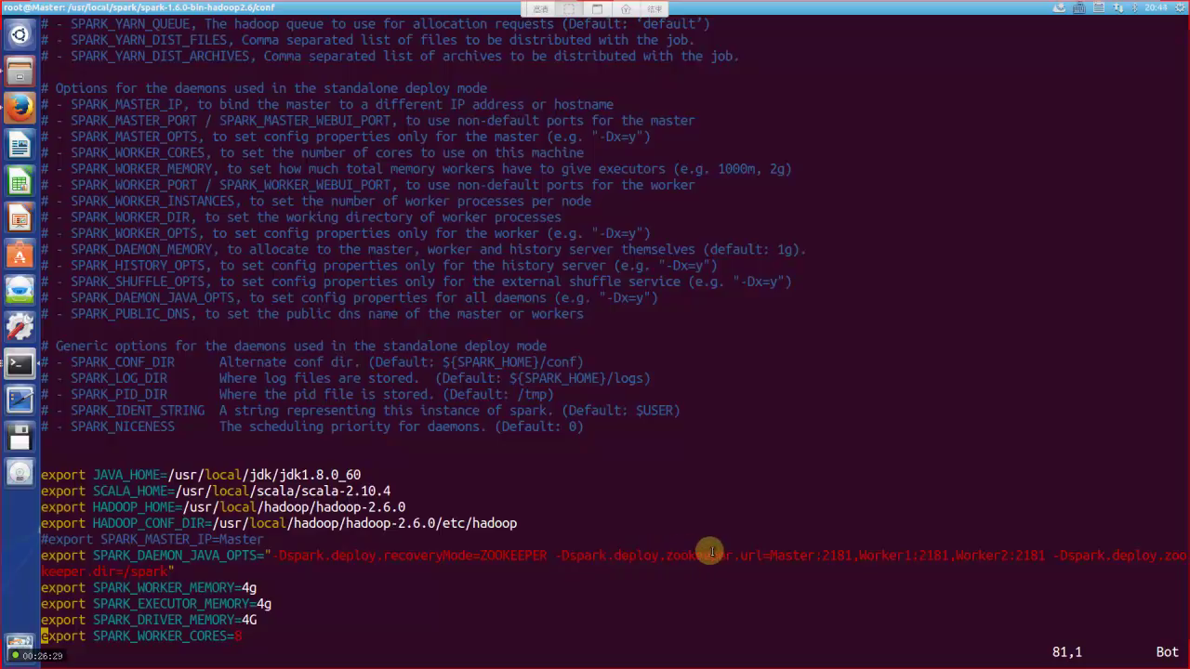
double_click(800, 555)
left_click(798, 557)
double_click(874, 556)
left_click(898, 556)
double_click(967, 557)
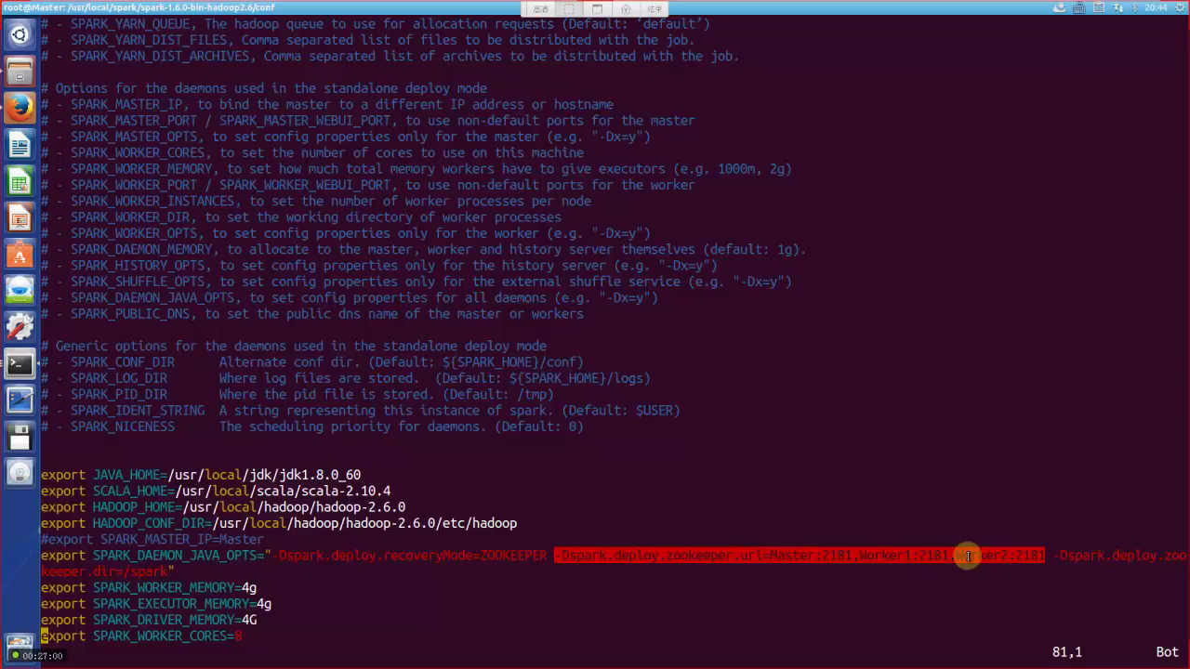
double_click(1019, 556)
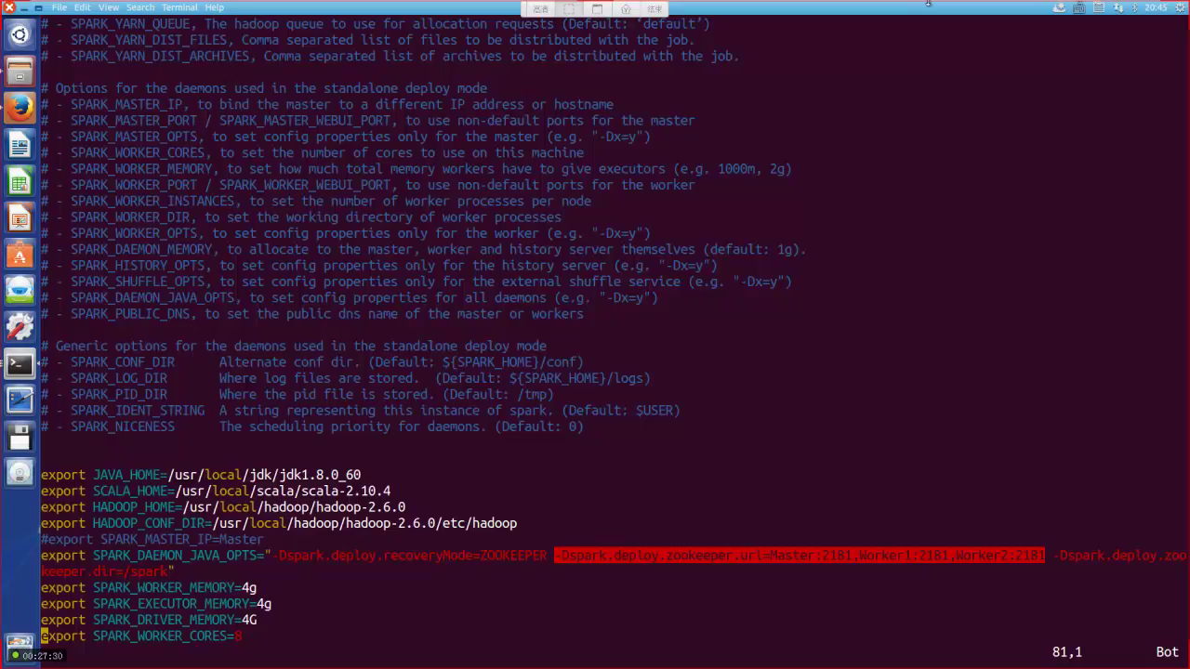
key("super")
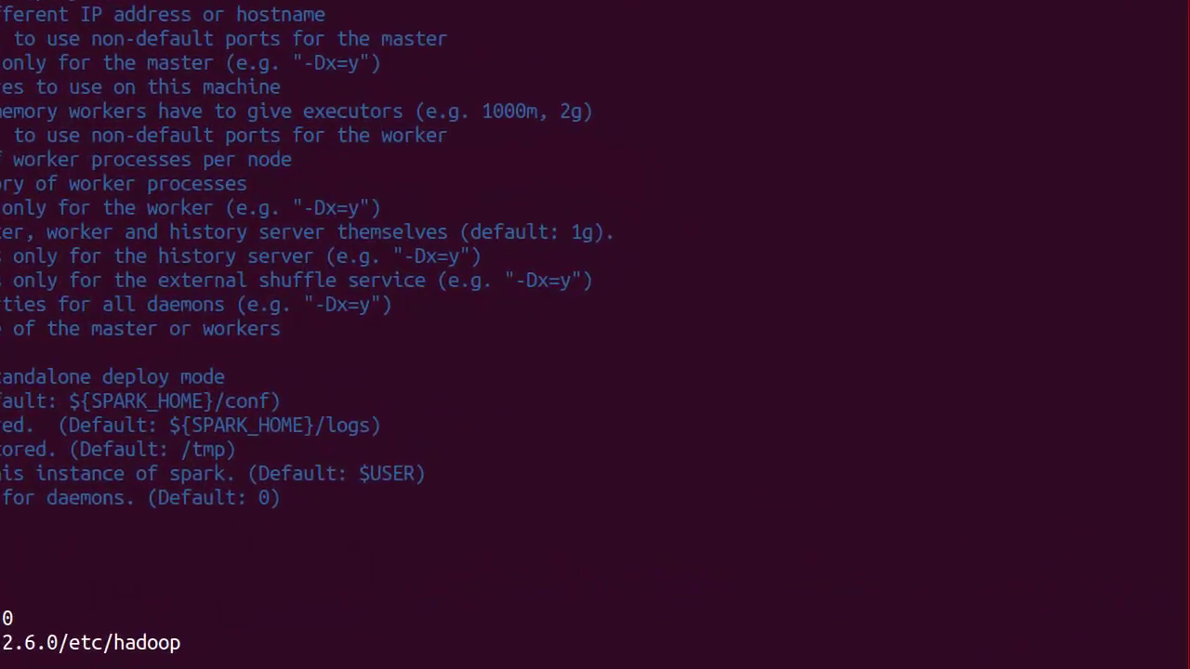
left_click(603, 658)
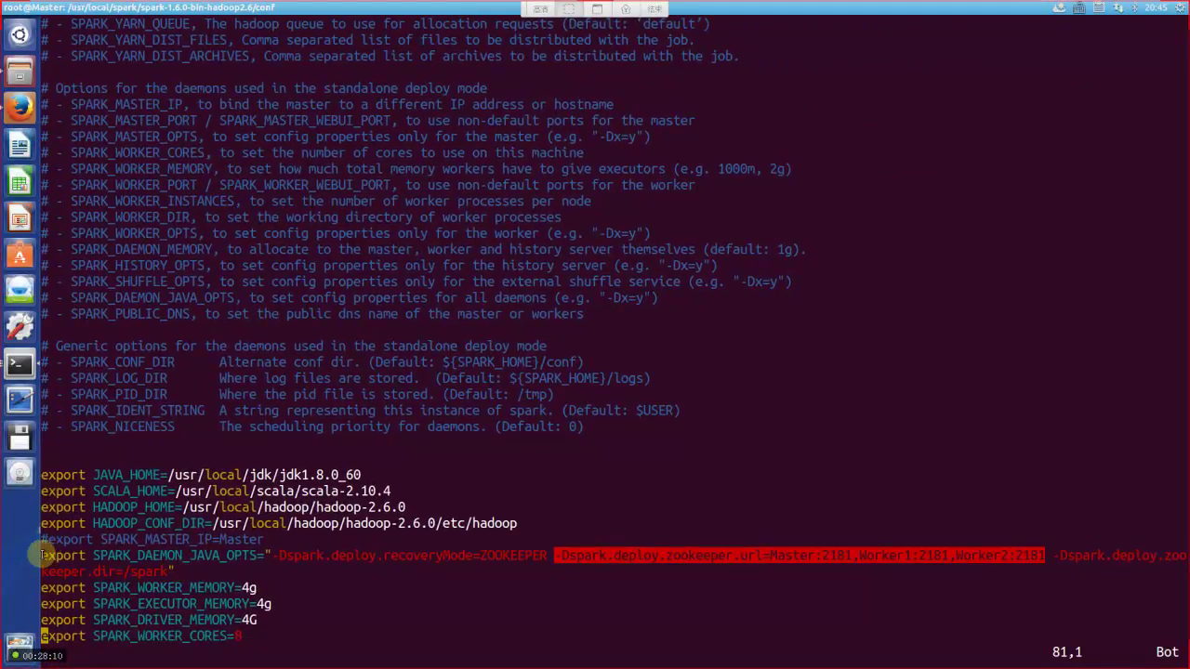
Copy the ZooKeeper option from spark-env.sh and post -Dspark.deploy.zookeeper.url=Master:2181,Worker1:2181,Worker2:2181 in the DT大数据梦工厂 class chat
triple_click(146, 555)
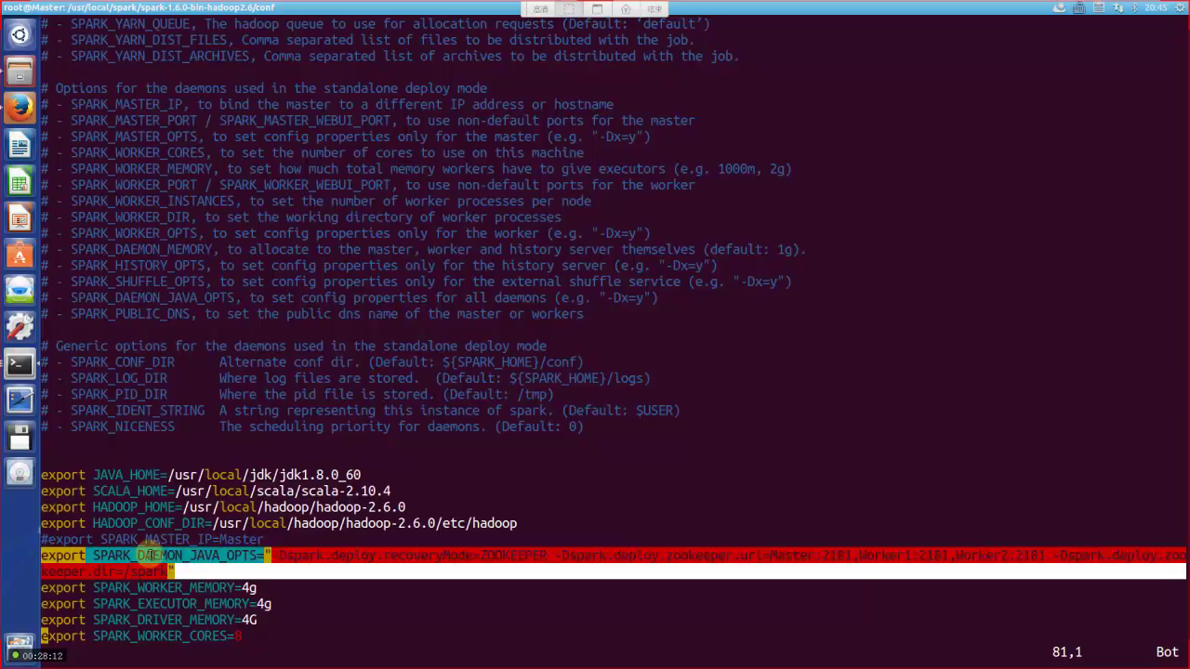
right_click(149, 554)
left_click(178, 605)
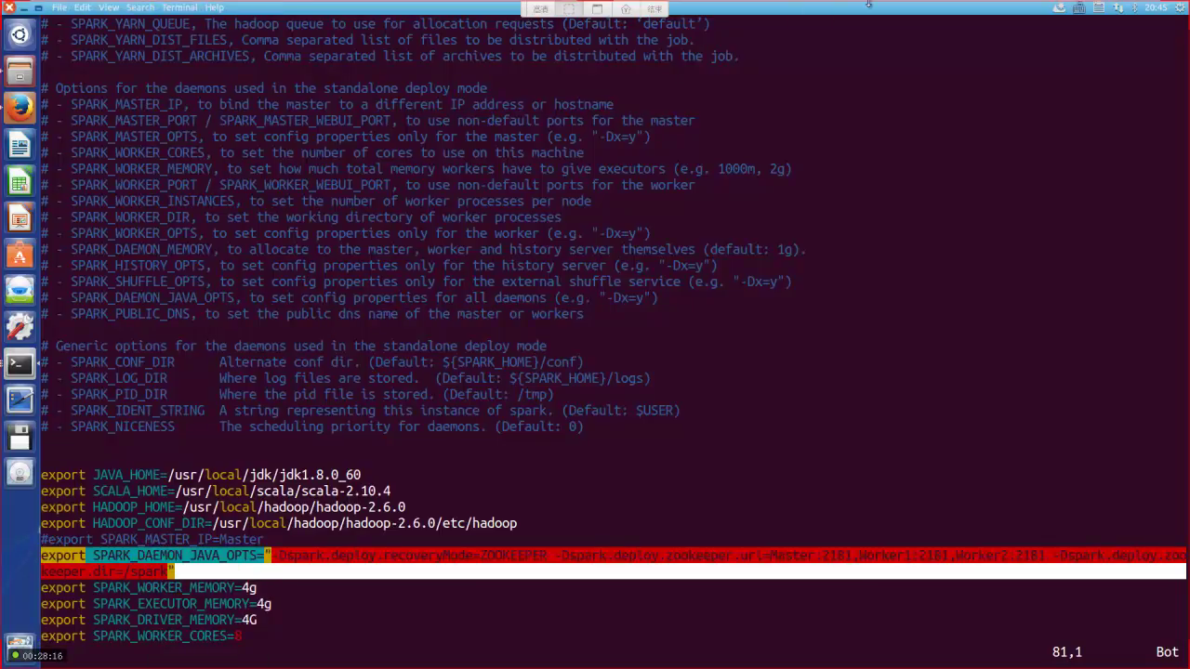
key("super")
left_click(423, 378)
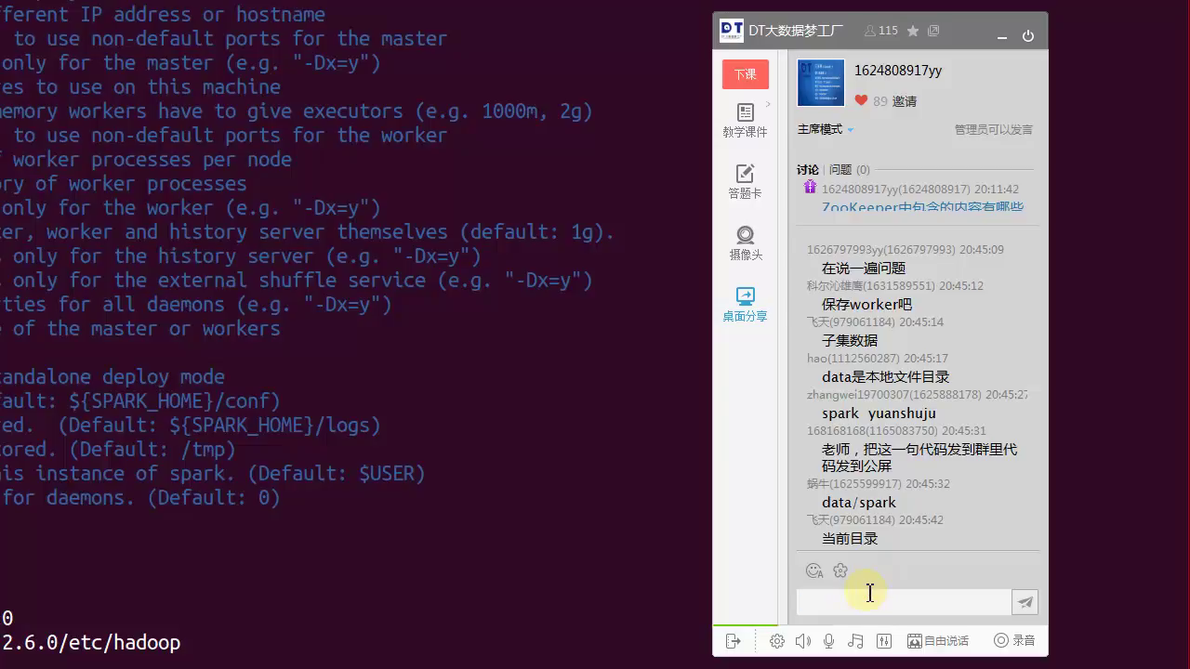
key("ctrl+v")
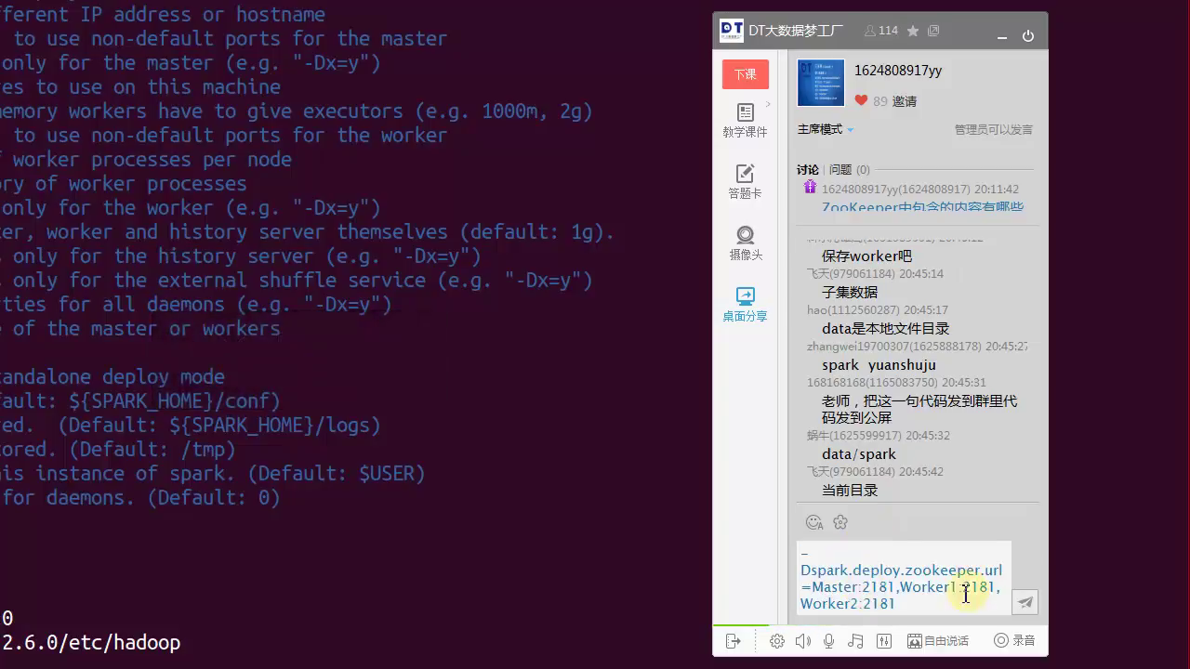
key("Return")
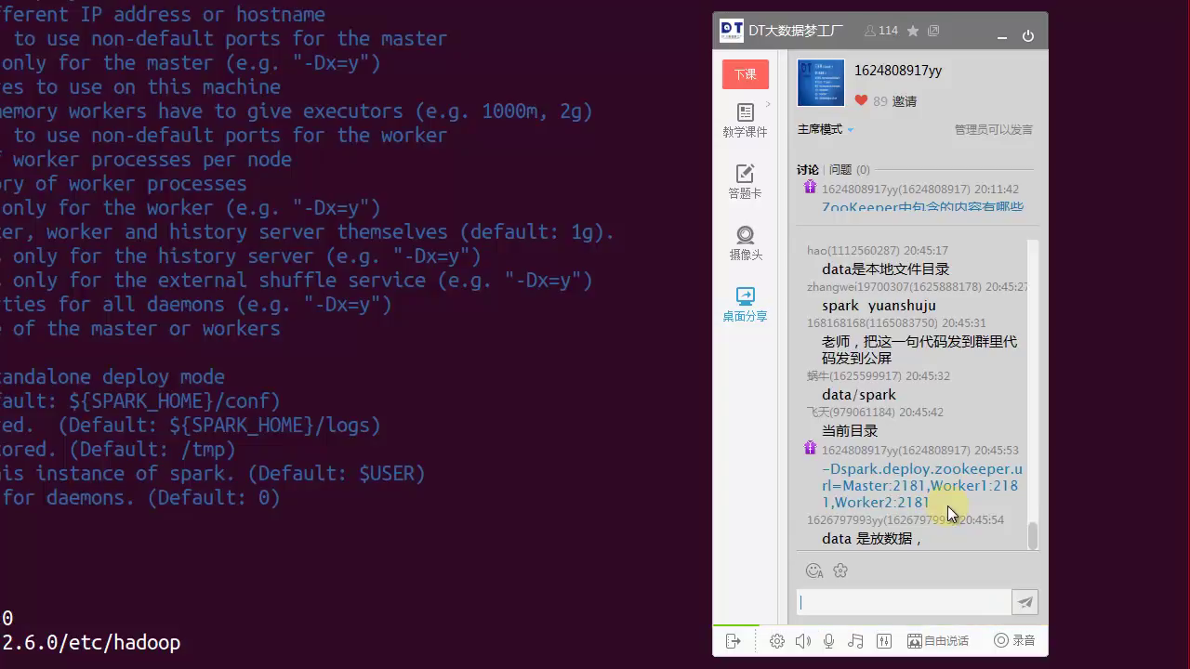
Read through the earlier and newest class chat messages about the ZooKeeper data directory and the /spark path
scroll(948, 524, "up", 5)
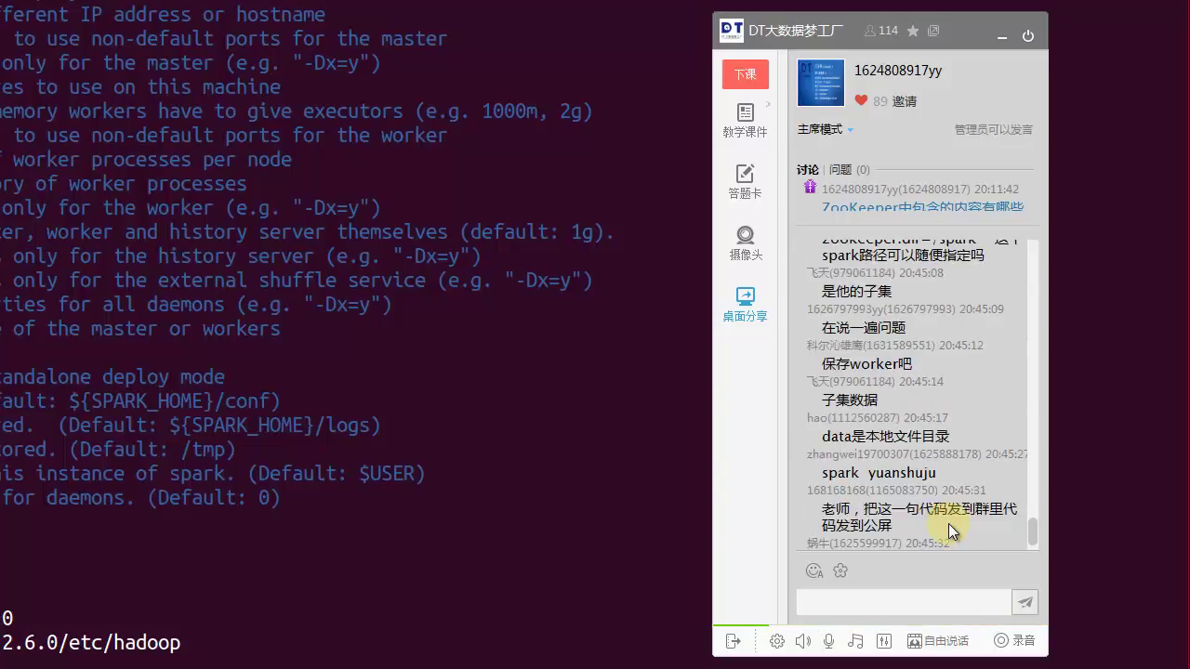
scroll(948, 525, "up", 5)
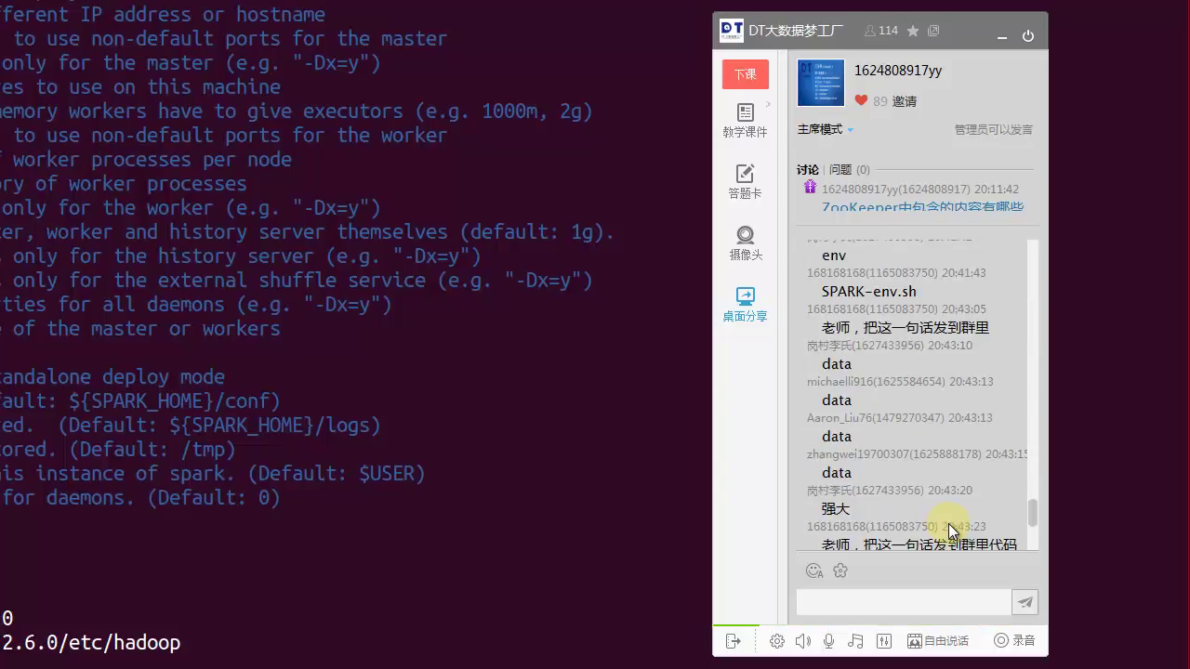
scroll(953, 532, "up", 3)
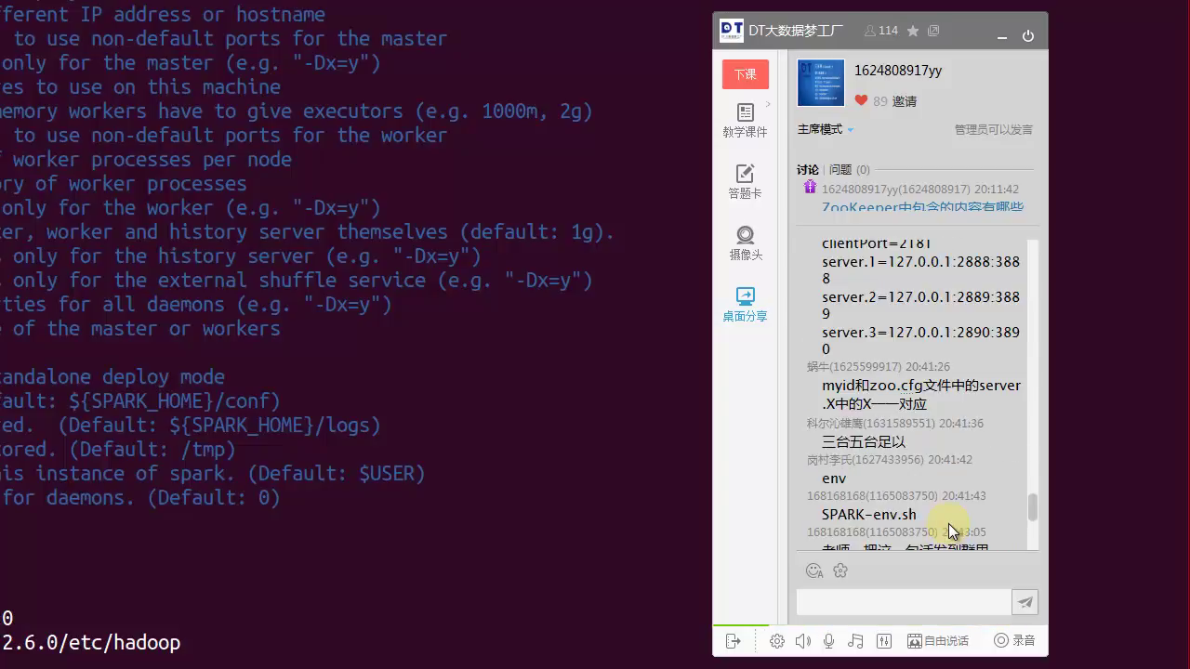
scroll(948, 526, "down", 8)
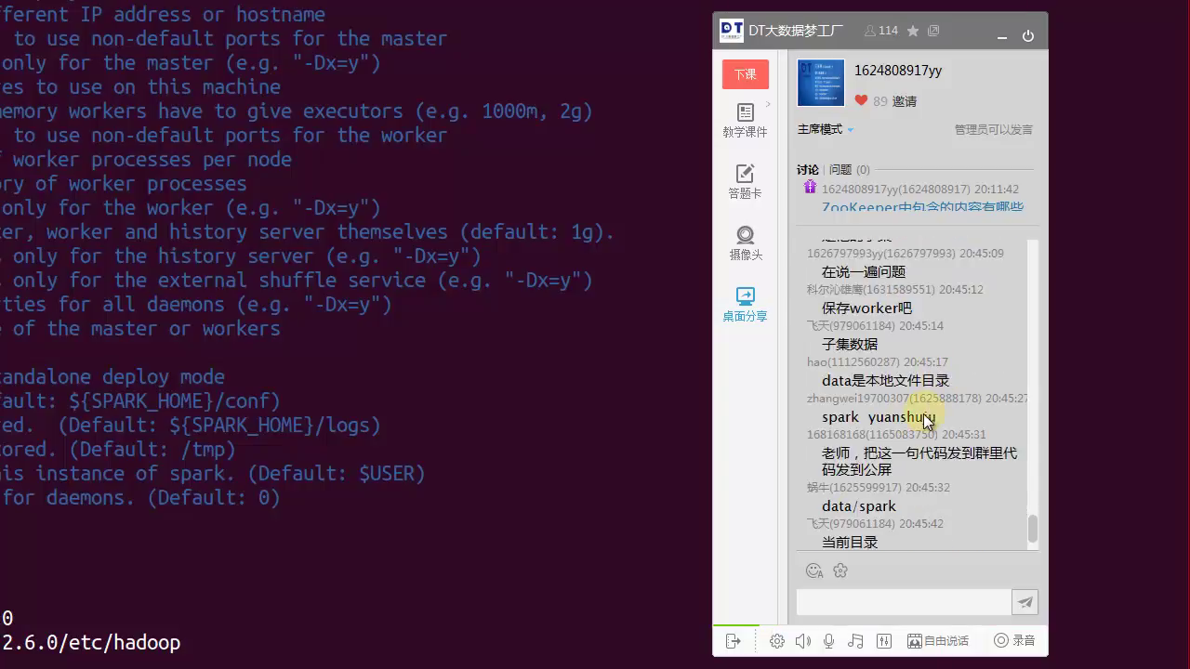
left_click_drag(819, 380, 969, 414)
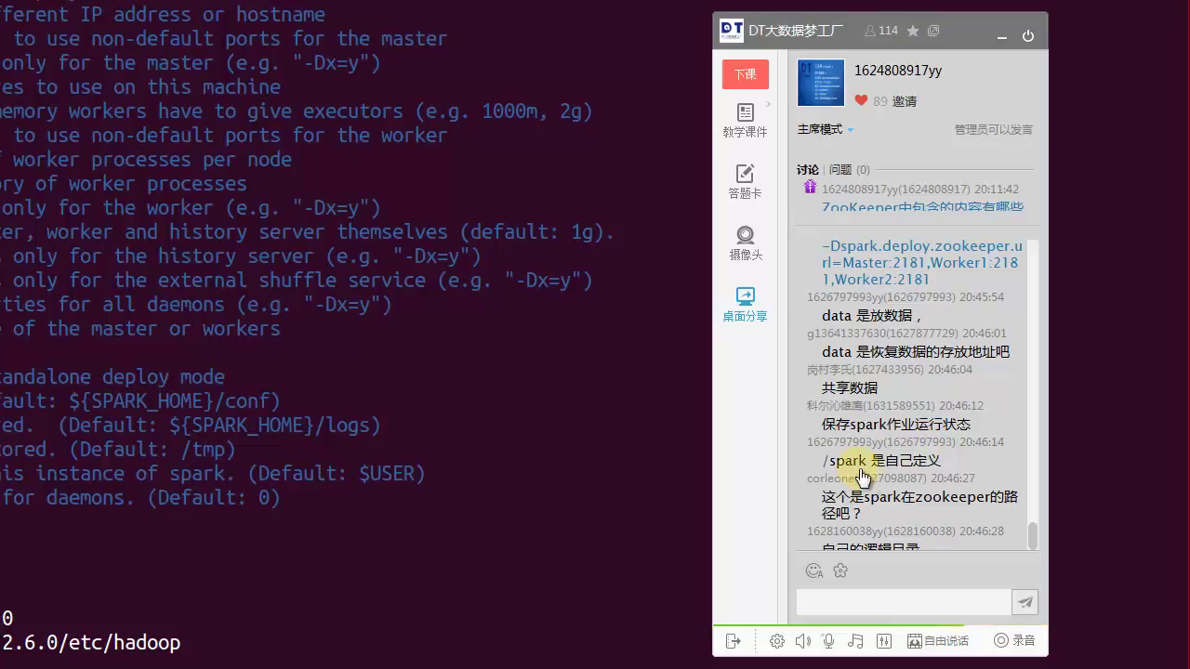
scroll(872, 481, "down", 1)
left_click_drag(888, 504, 824, 452)
left_click_drag(930, 536, 792, 372)
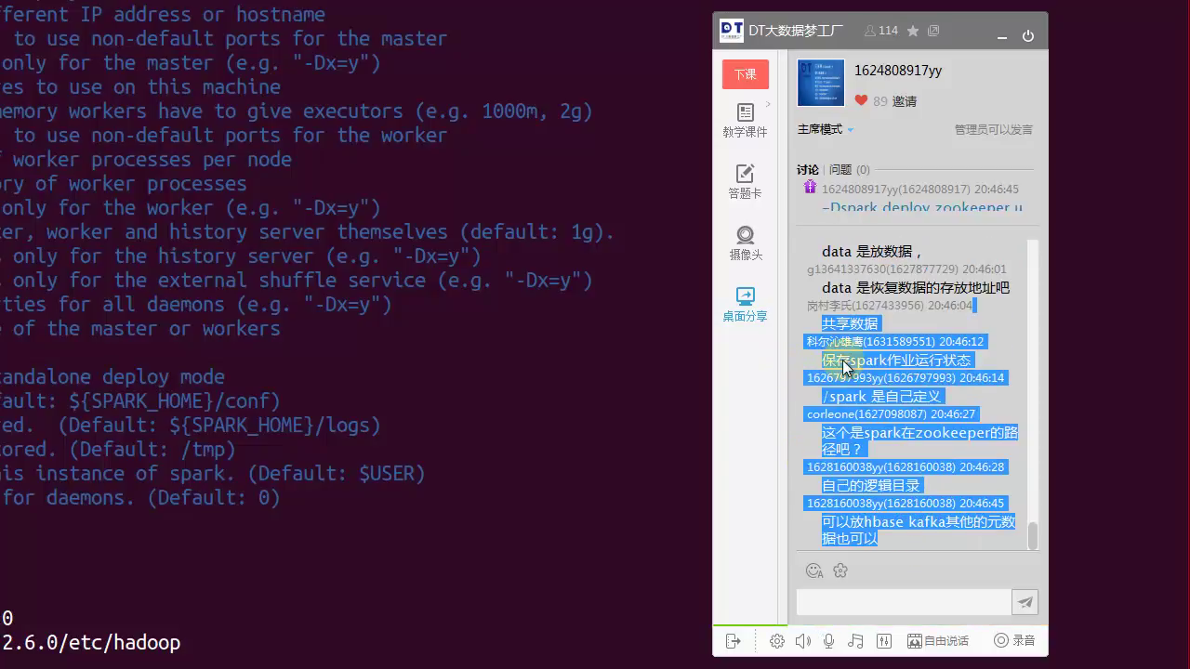
left_click(907, 539)
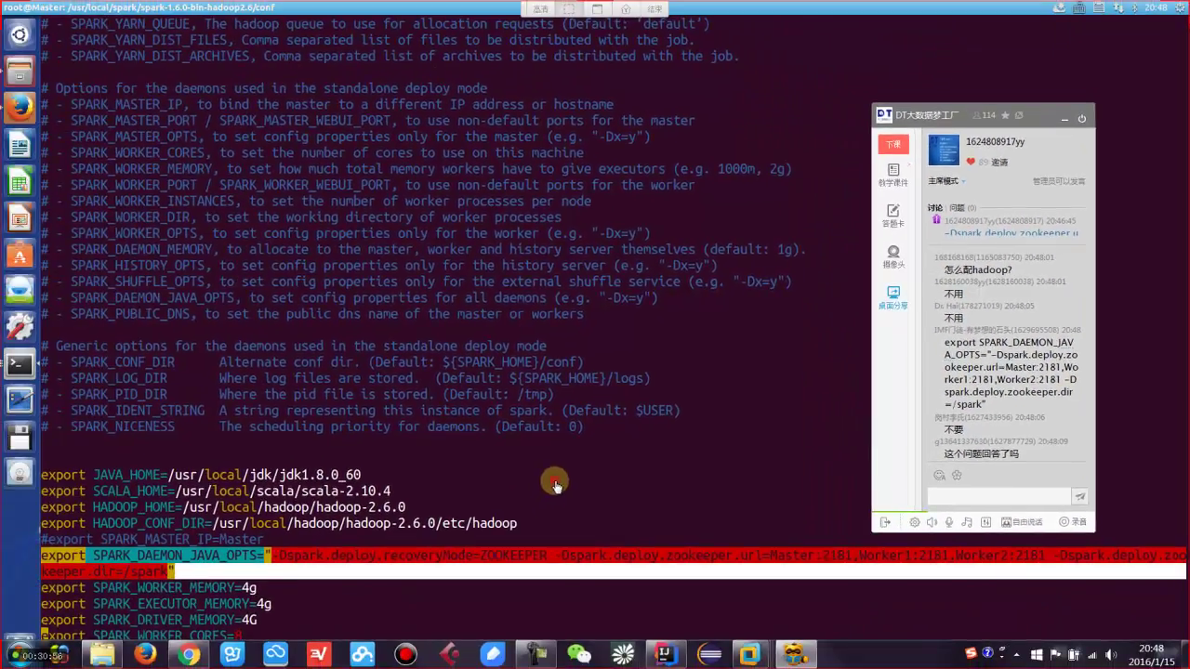
Return to the terminal, then save spark-env.sh on Master and quit vim
type(":")
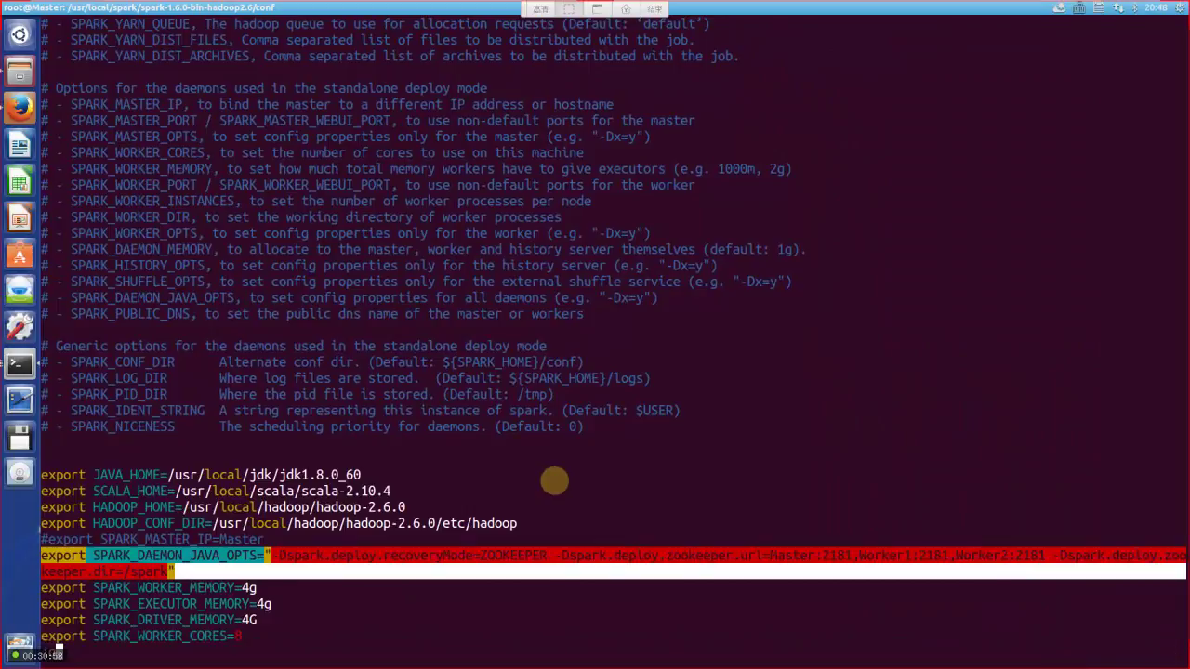
type("wq")
key("Return")
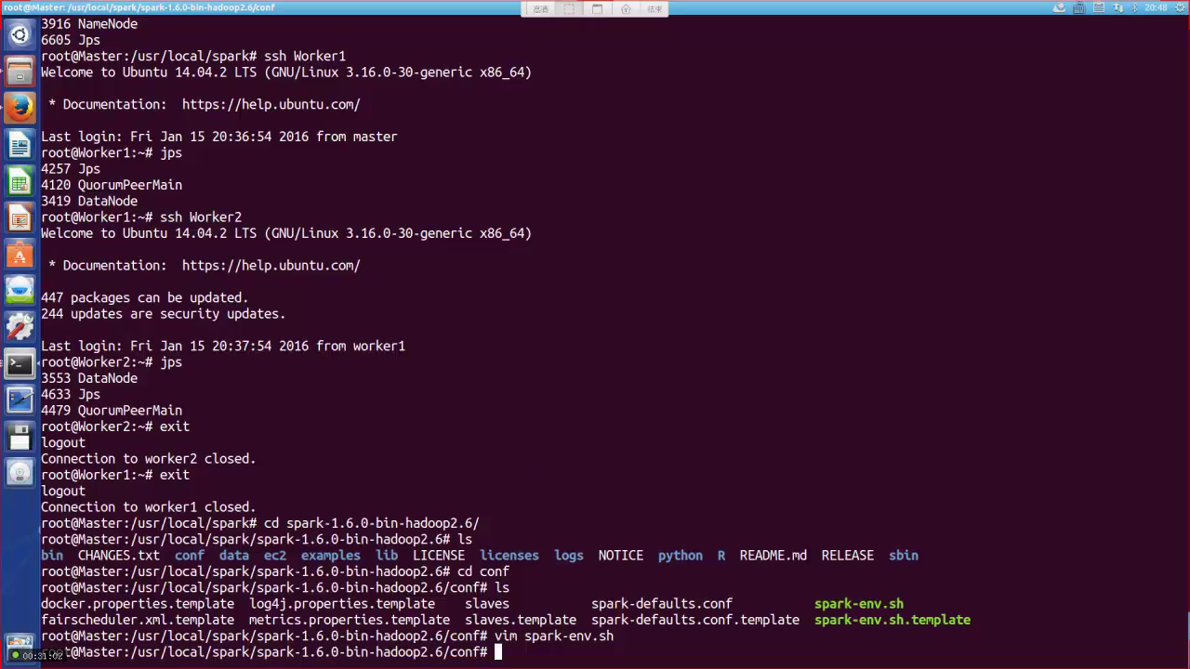
Connect to Worker2 over SSH from the Master shell
type("s")
type("ssh")
key("BackSpace")
key("BackSpace")
key("BackSpace")
type("ssh Worker2")
key("Return")
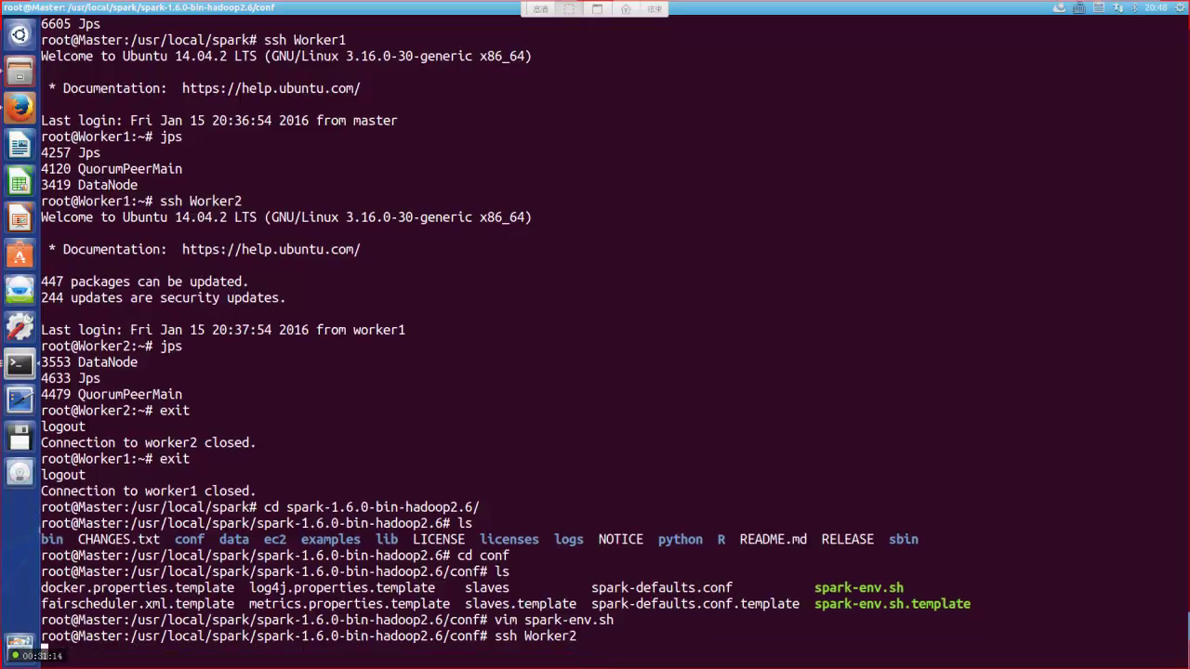
Go into /usr/local/spark/spark-1.6.0-bin-hadoop2.6/conf/ on Worker2 and list its files
type("cd ")
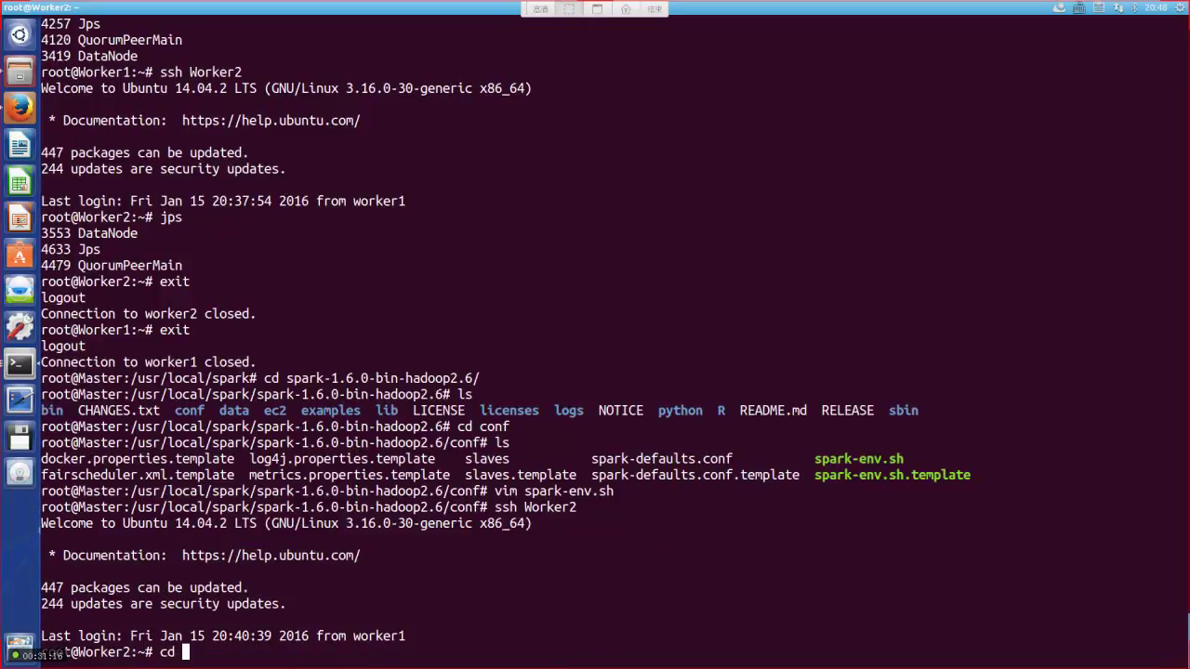
type("/usr/local")
key("BackSpace")
key("BackSpace")
key("BackSpace")
key("BackSpace")
type("ocal/spar")
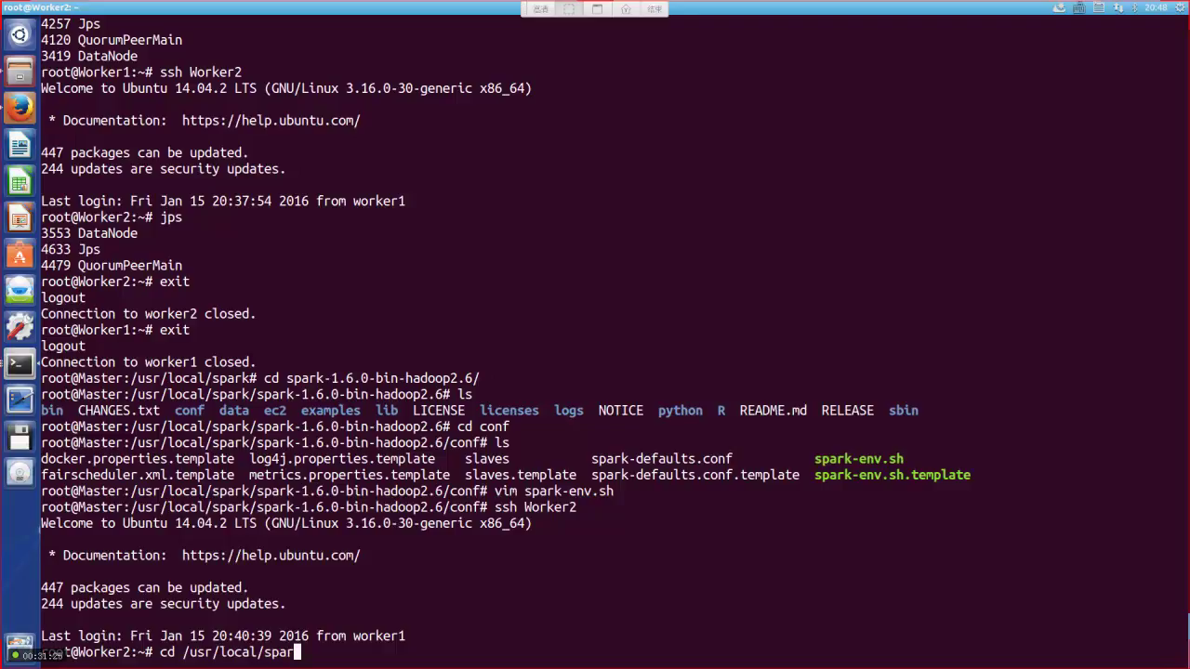
type("k/sp")
key("Tab")
type("conf/")
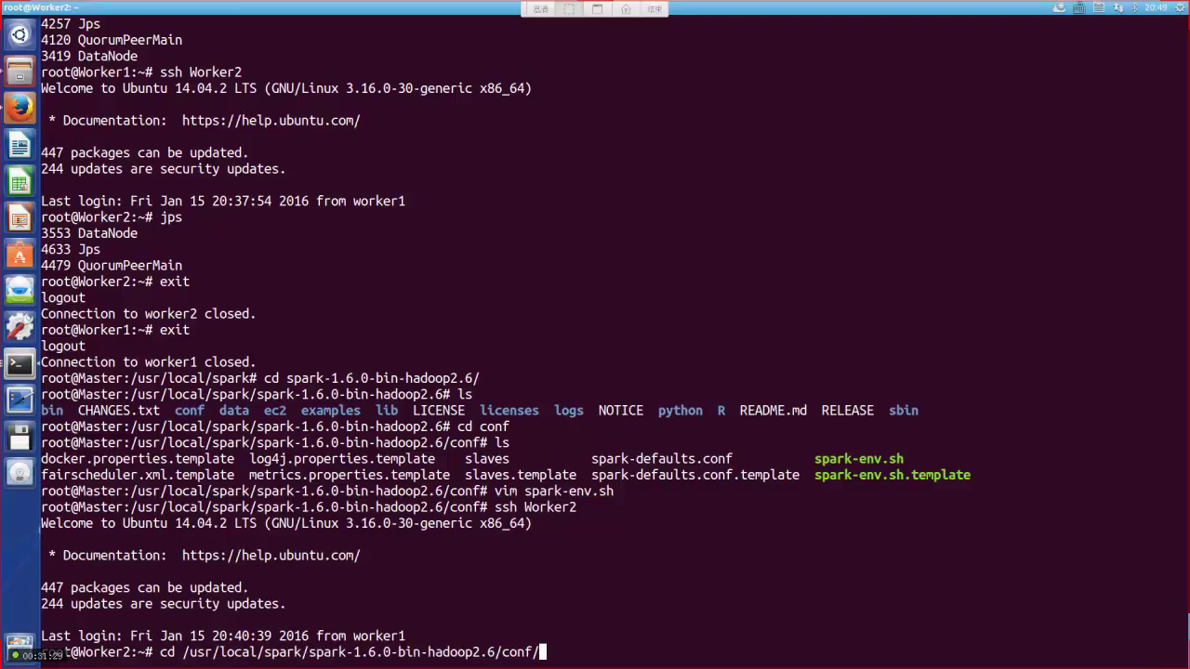
key("Return")
type("ls")
key("Return")
Open Worker2's spark-env.sh in vim and check the ZooKeeper recovery options in the SPARK_DAEMON_JAVA_OPTS line
type("vim")
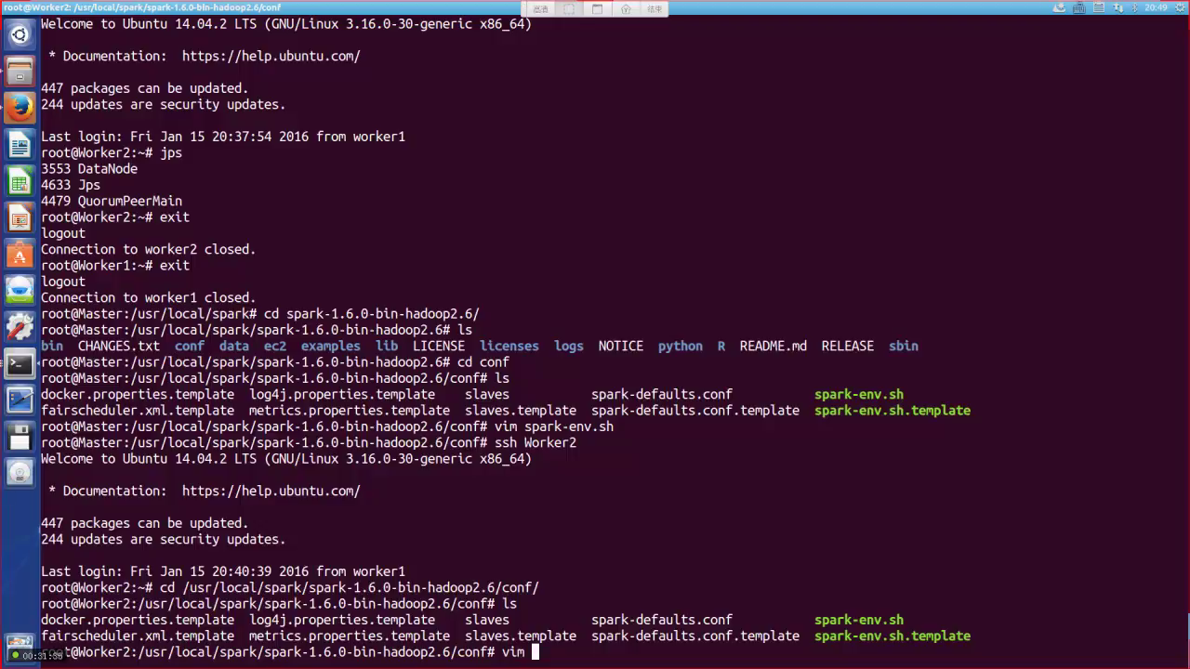
type("spark-env.sh")
key("Return")
scroll(480, 523, "down", 15)
scroll(460, 547, "down", 3)
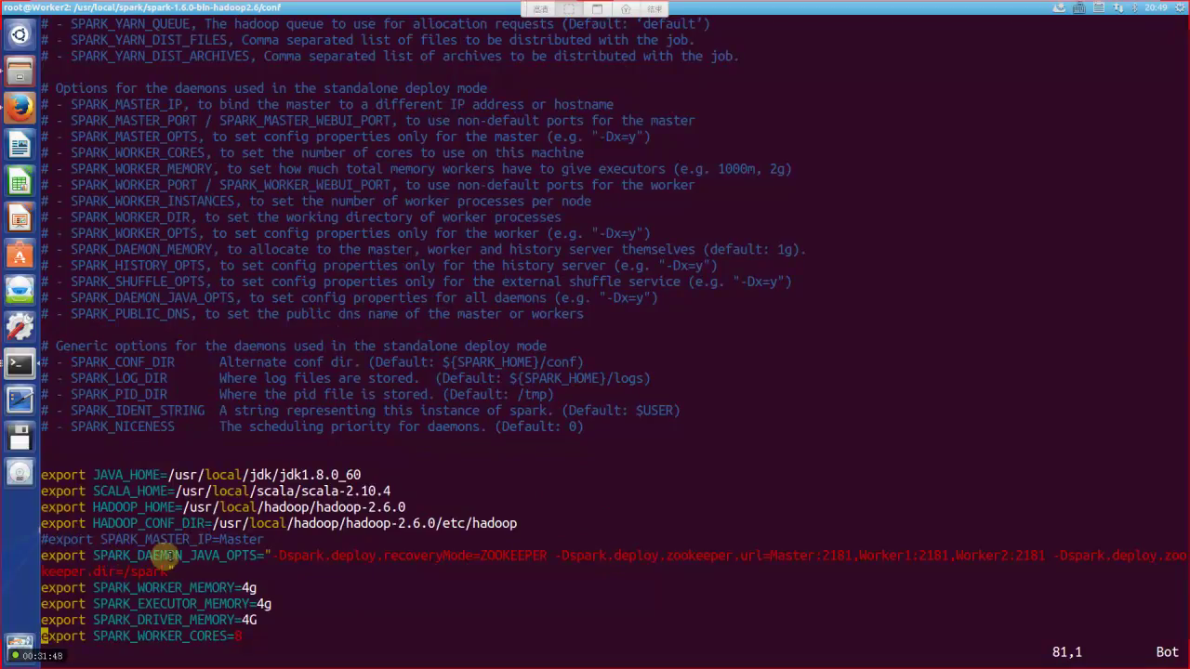
left_click_drag(361, 556, 685, 552)
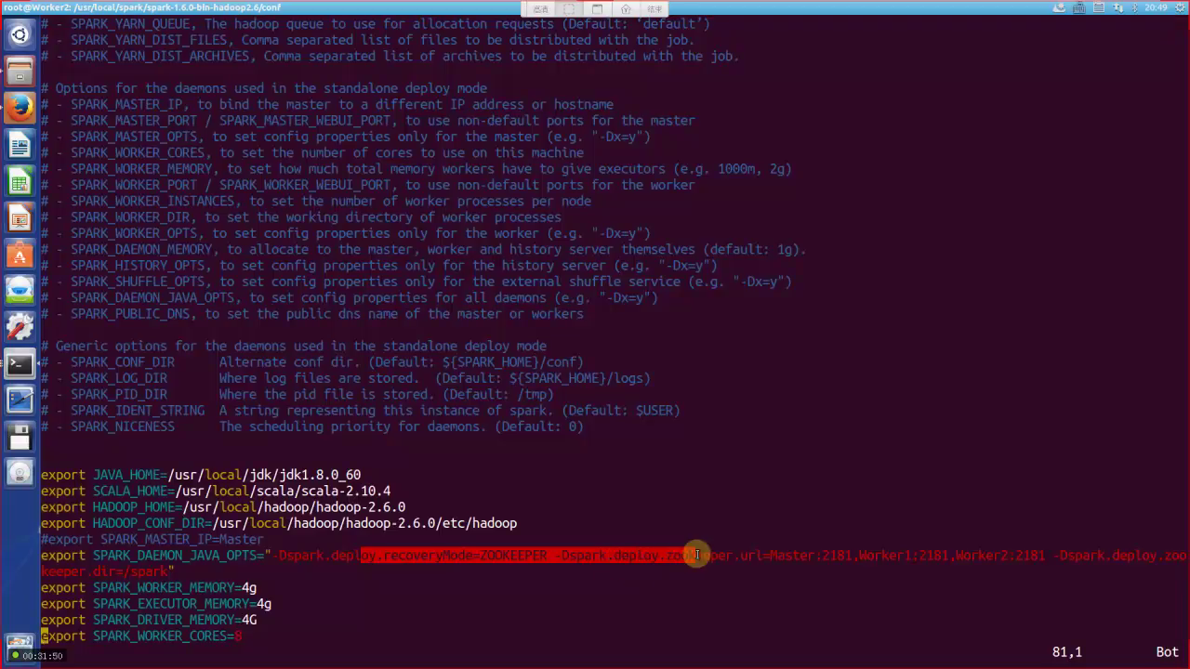
left_click(550, 571)
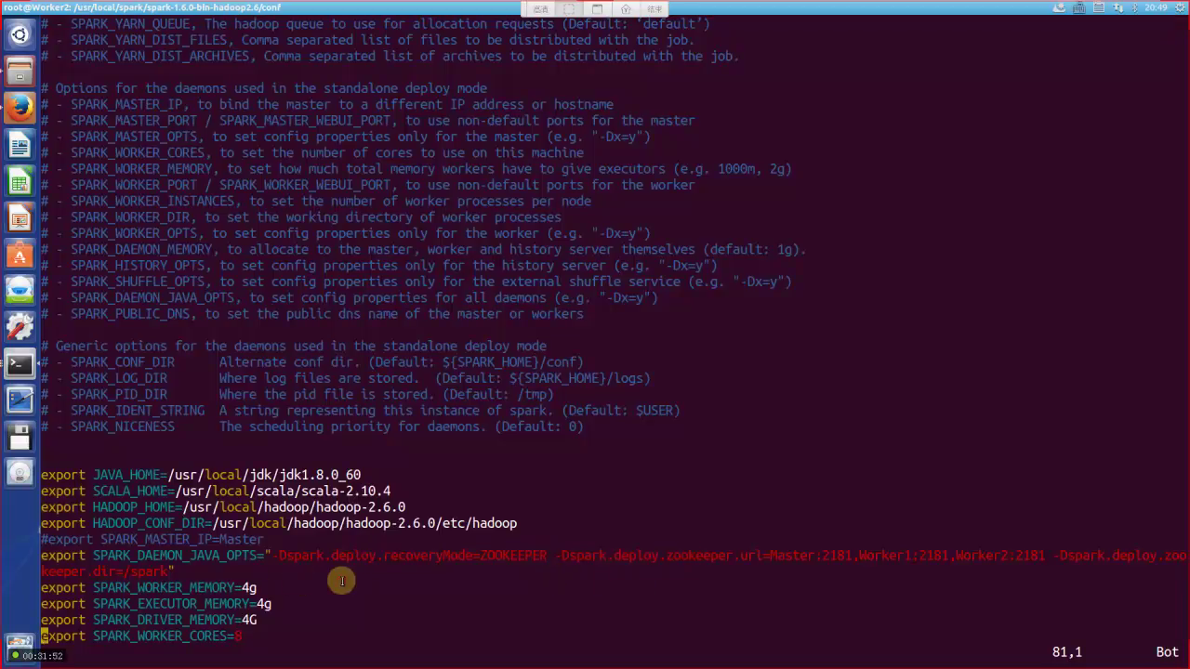
Quit vim without saving and close the Worker2 SSH session to return to Master
type(":Q")
key("Return")
type(":q")
key("Return")
type("ex")
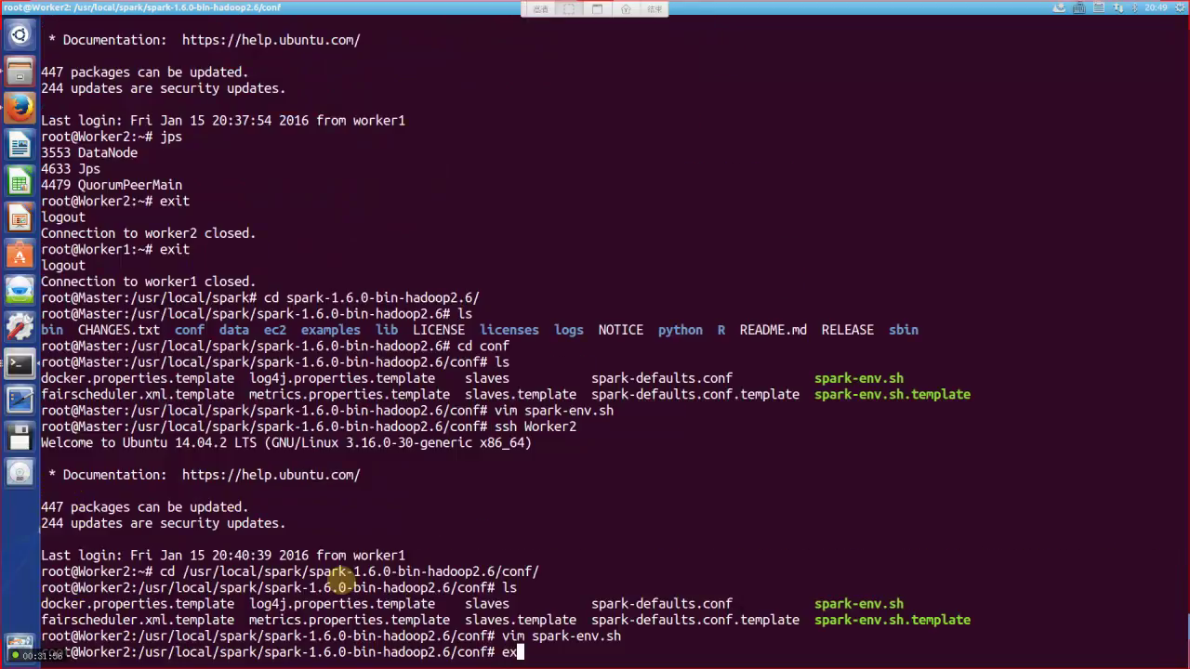
type("it")
key("Return")
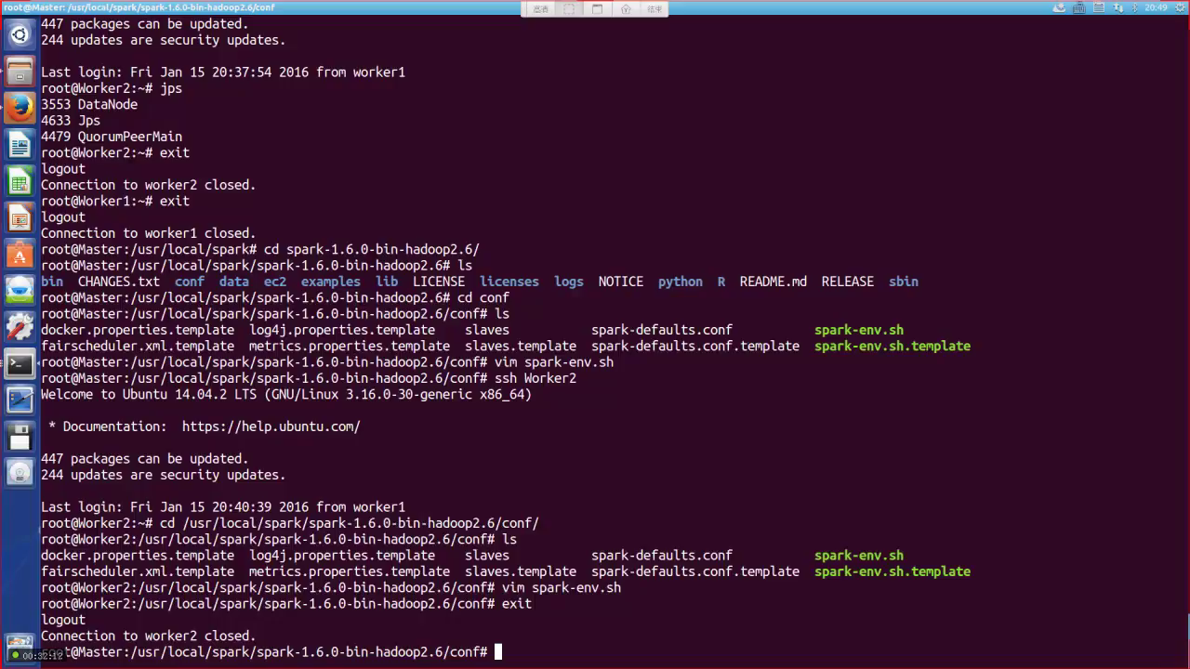
Go into Spark's sbin directory on Master and start the Spark cluster with ./start-all.sh
type("cd ..")
key("Return")
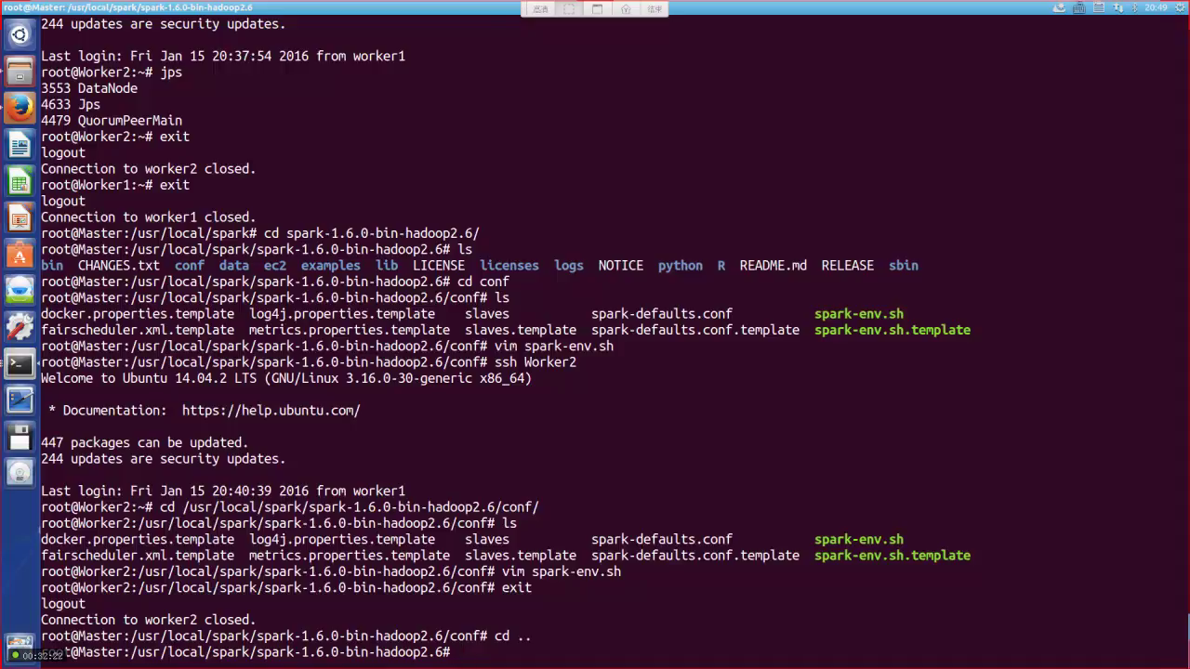
type("cd sbin")
key("Return")
type(".")
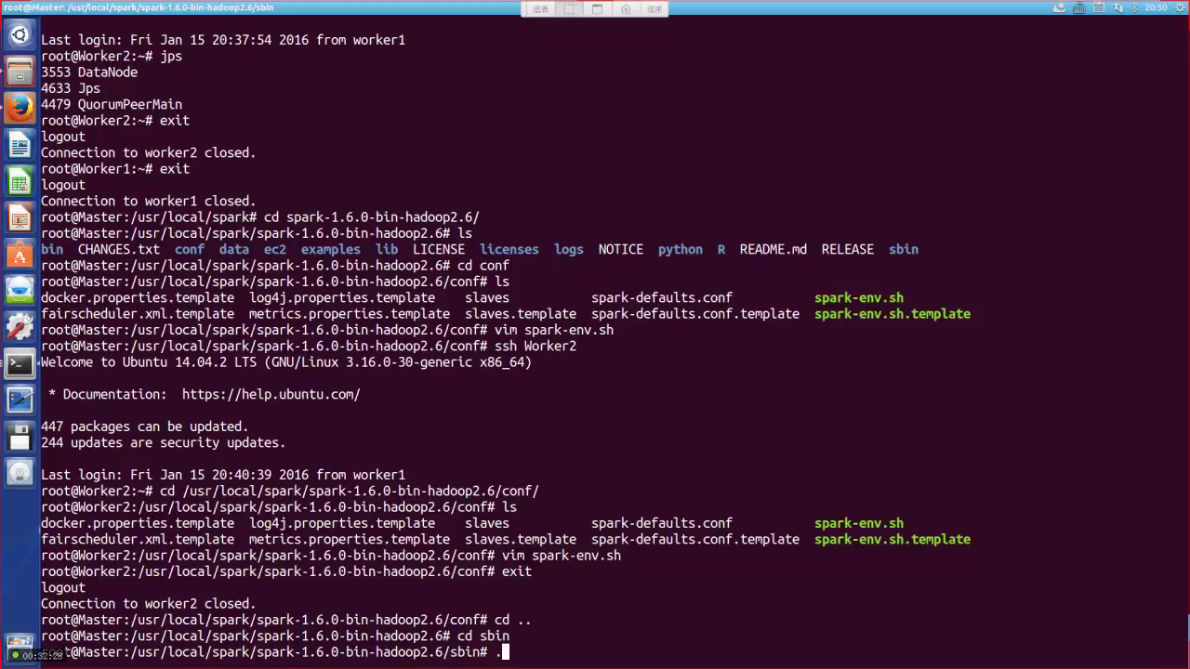
type("/start-all.sh")
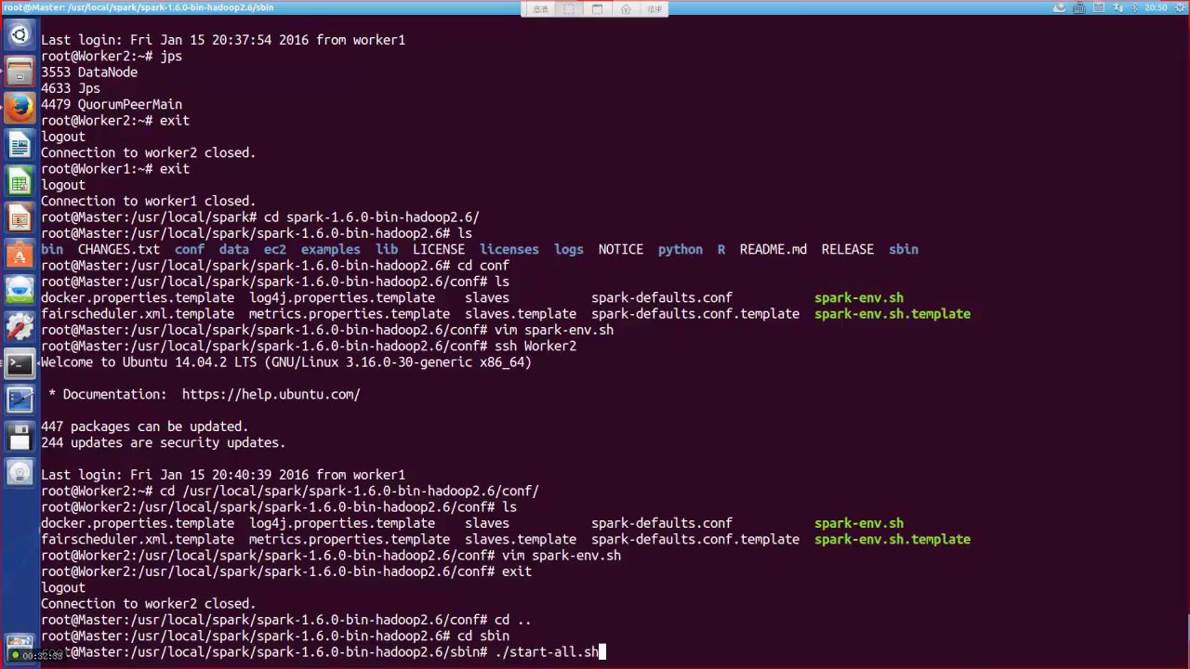
key("Return")
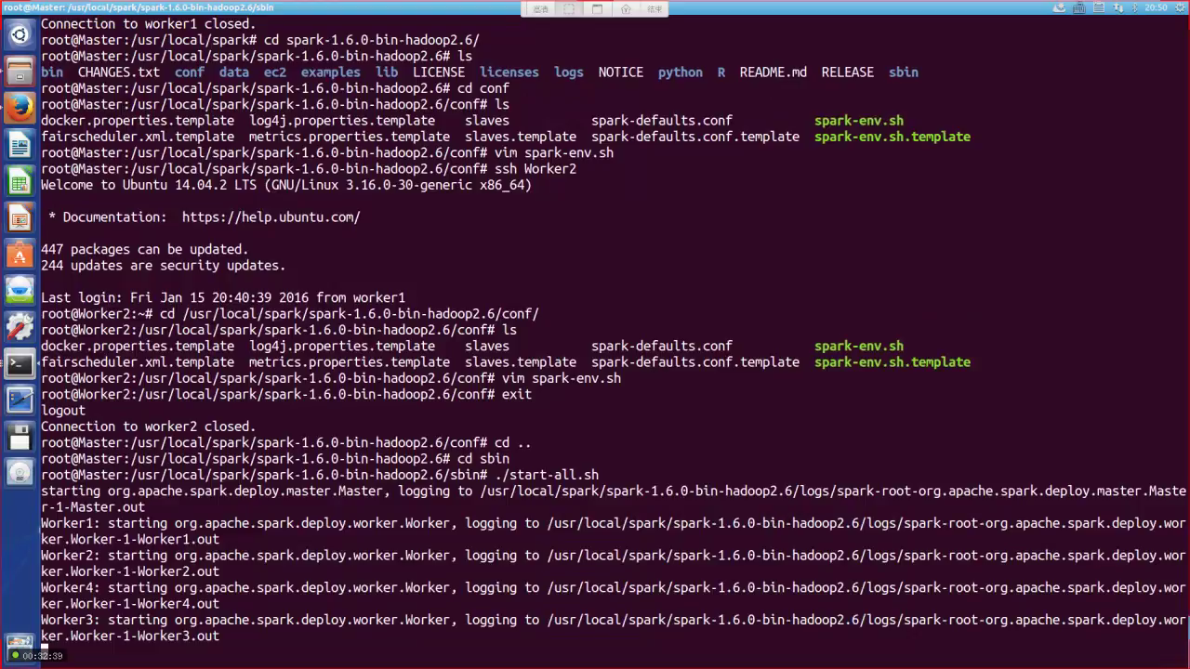
List the Java processes on Master with jps and check the Master process
type("jps")
key("Return")
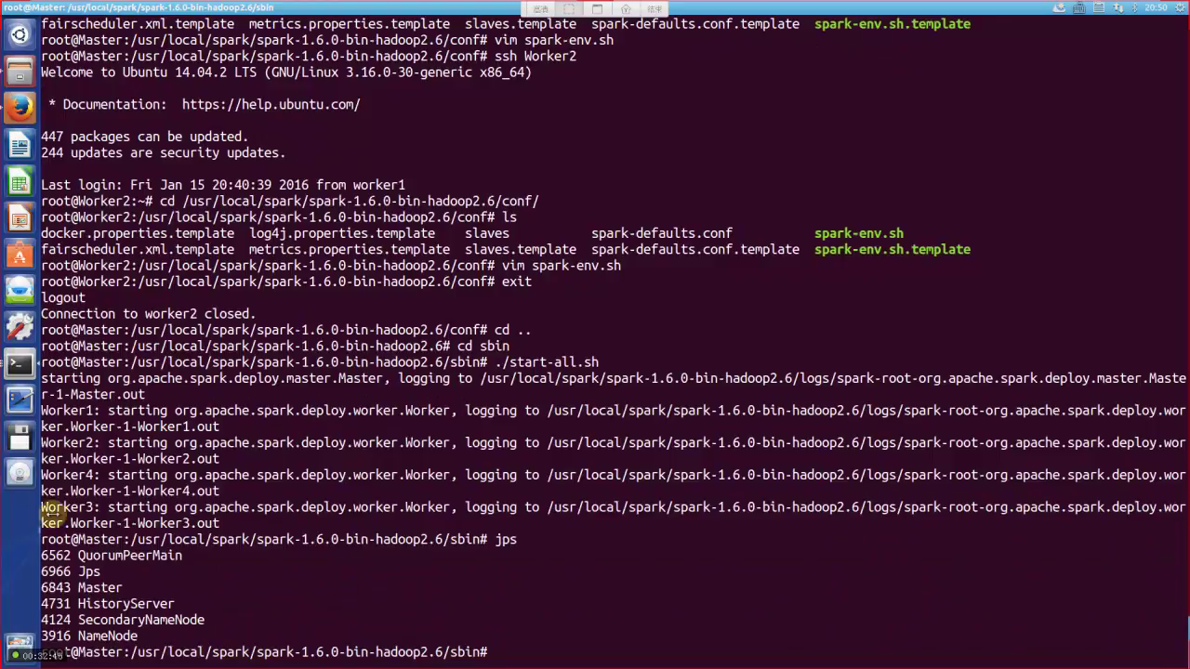
double_click(96, 588)
left_click(421, 604)
Connect to Worker1 over SSH and list its Java processes with jps
type("ss")
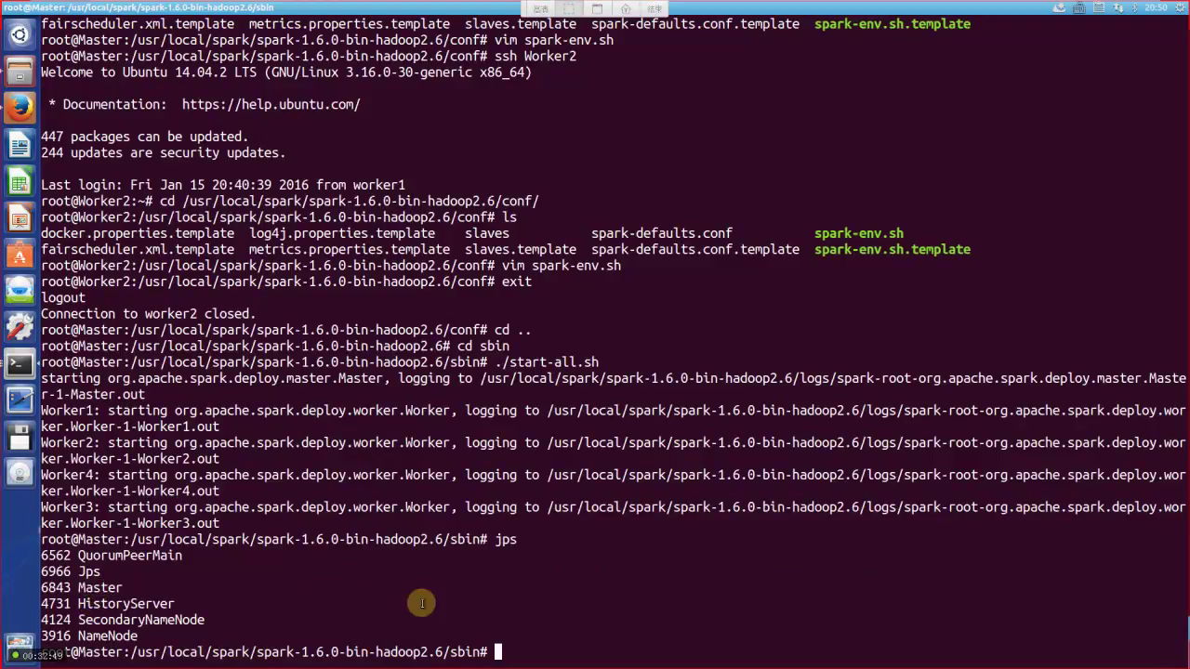
type("h Worker1")
key("Return")
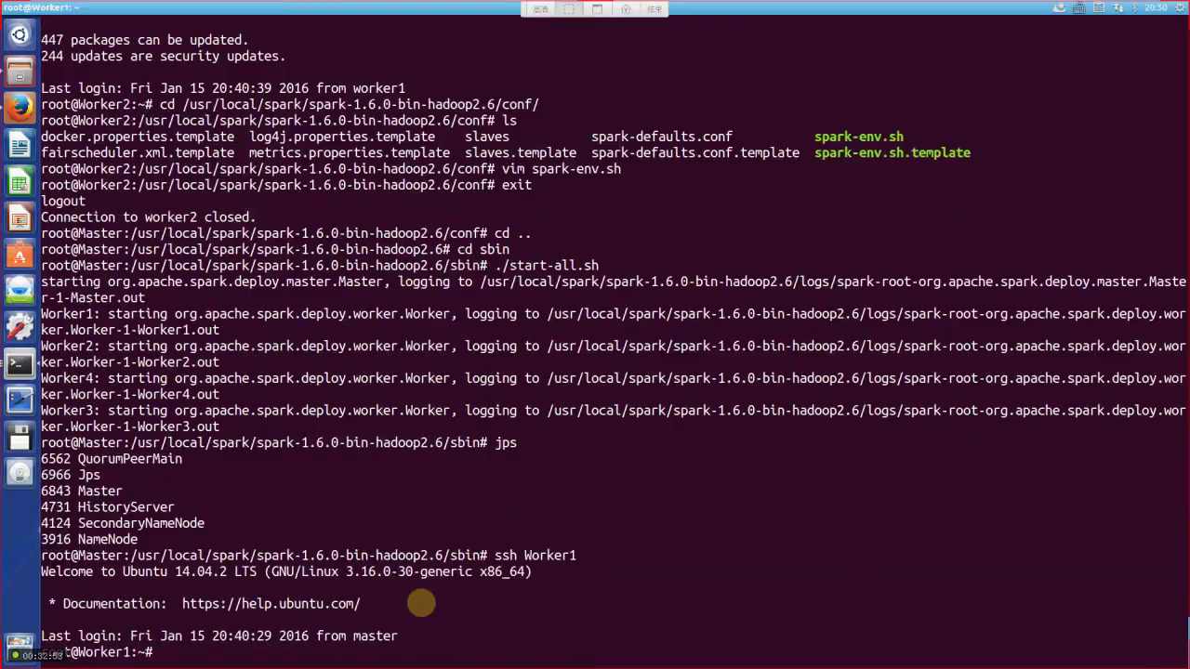
type("jps")
key("Return")
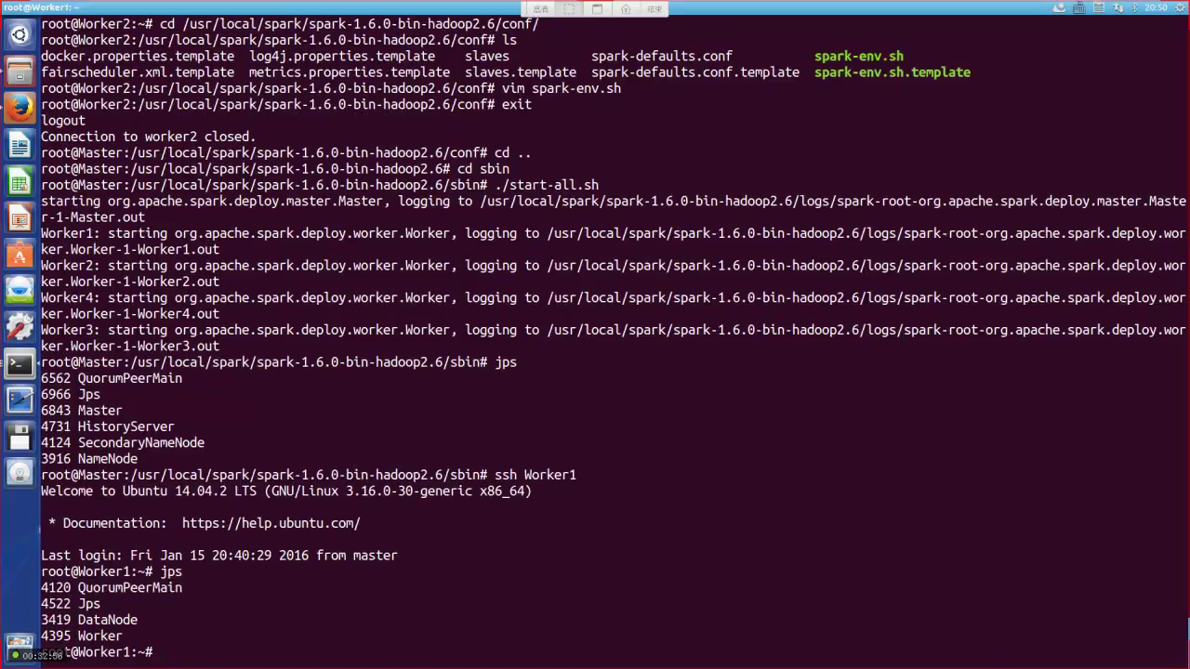
Connect from Worker1 to Worker2 over SSH and list its Java processes with jps
type("exit")
key("BackSpace")
key("BackSpace")
key("BackSpace")
key("BackSpace")
type("ssh Worke")
key("BackSpace")
key("BackSpace")
key("BackSpace")
key("BackSpace")
type("orker2")
key("Return")
type("jps")
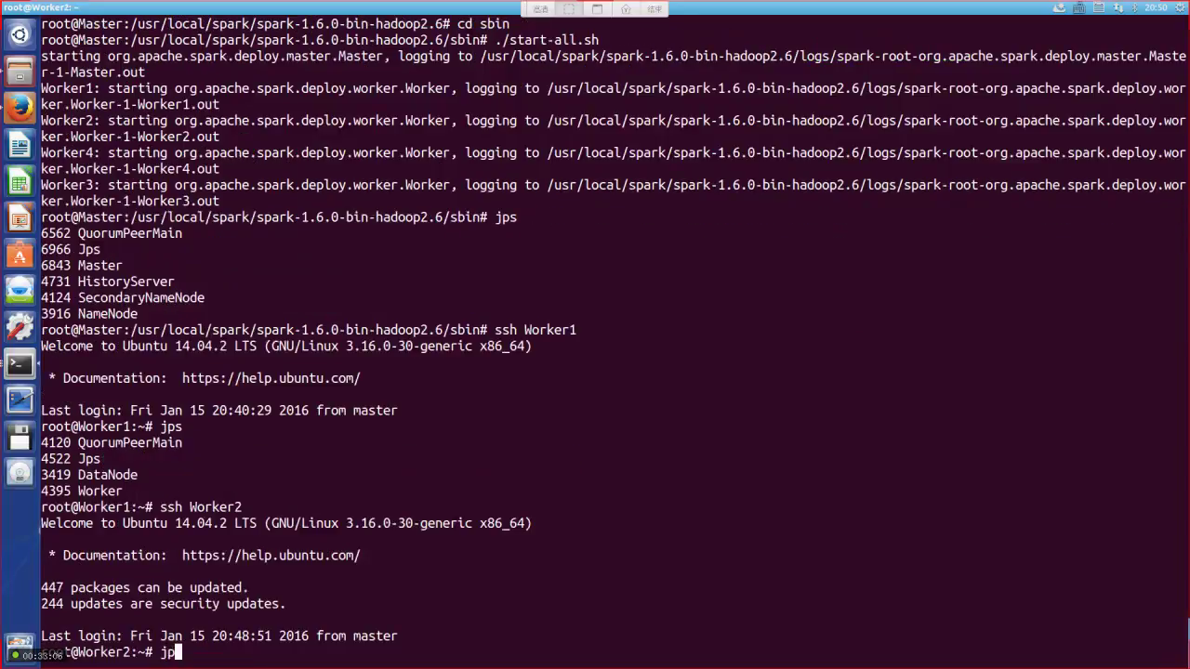
key("Return")
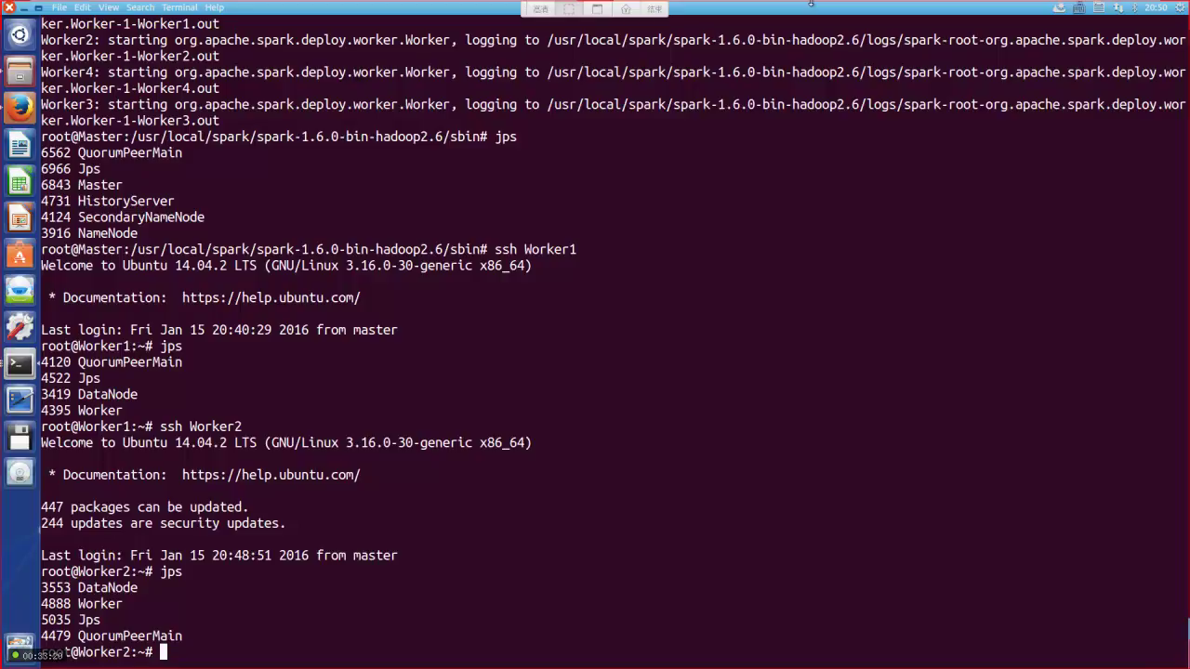
Read the audience replies in the live class chat and return to the terminal
key("super")
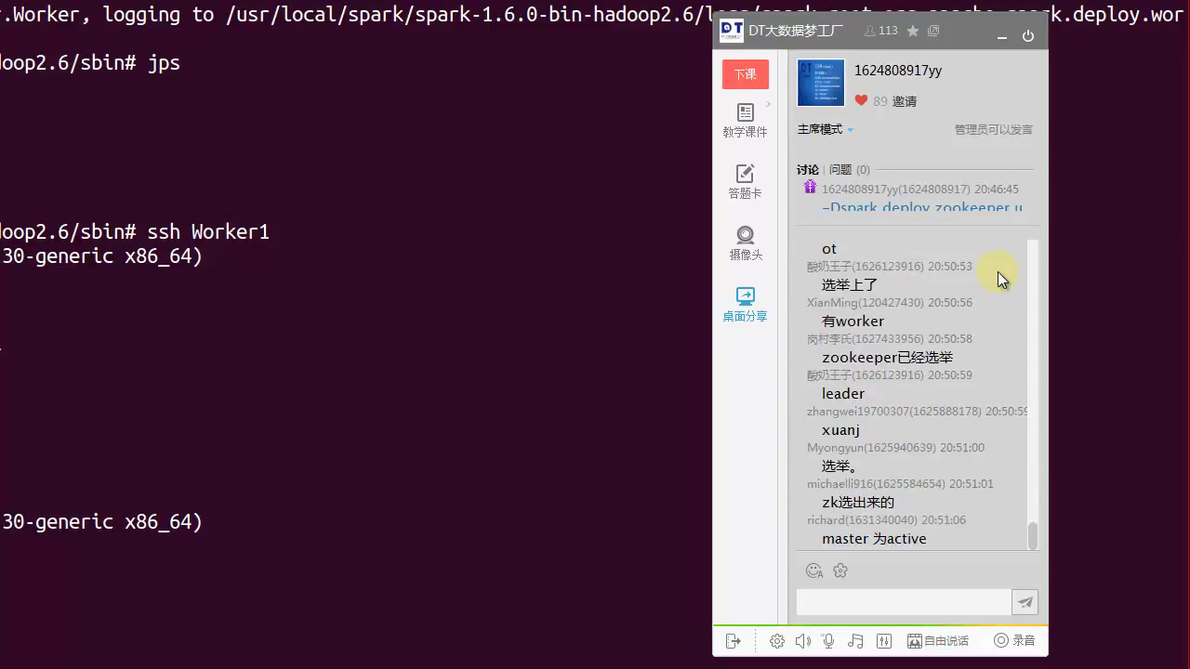
scroll(978, 316, "up", 3)
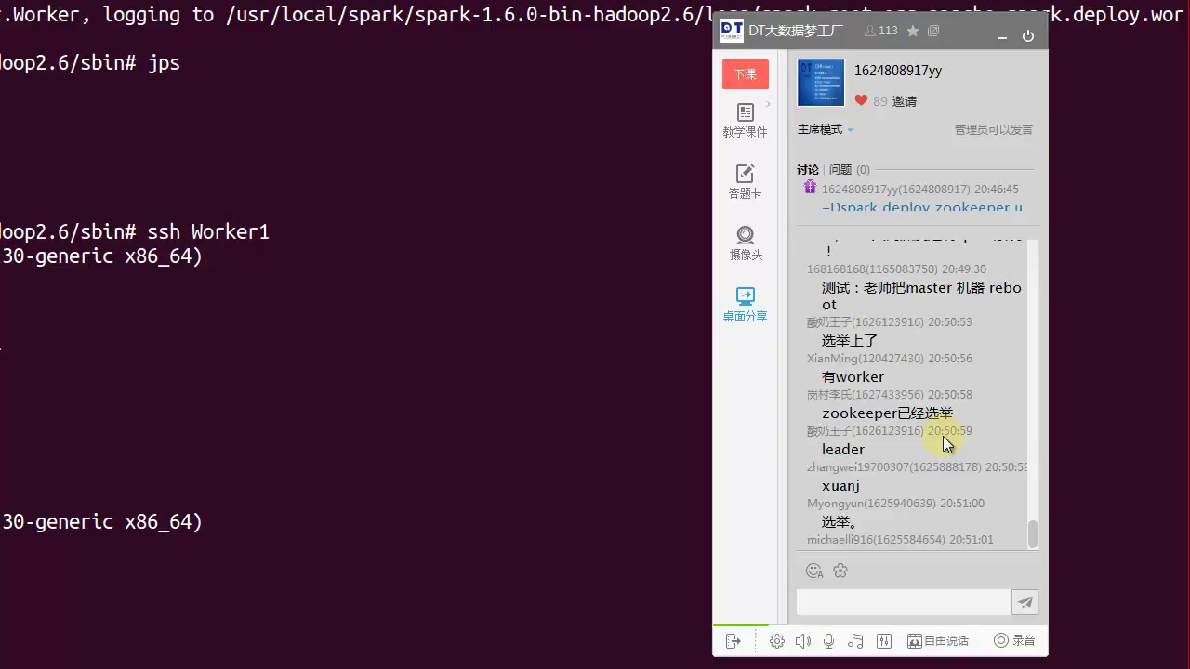
scroll(946, 443, "down", 1)
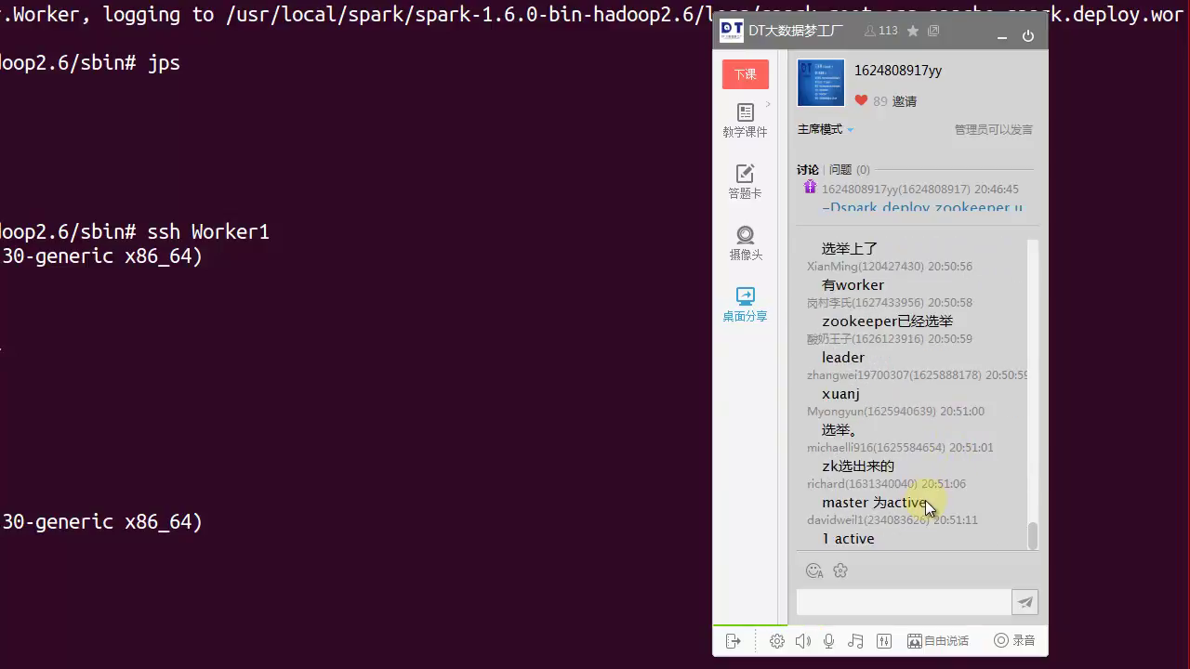
left_click_drag(882, 539, 793, 390)
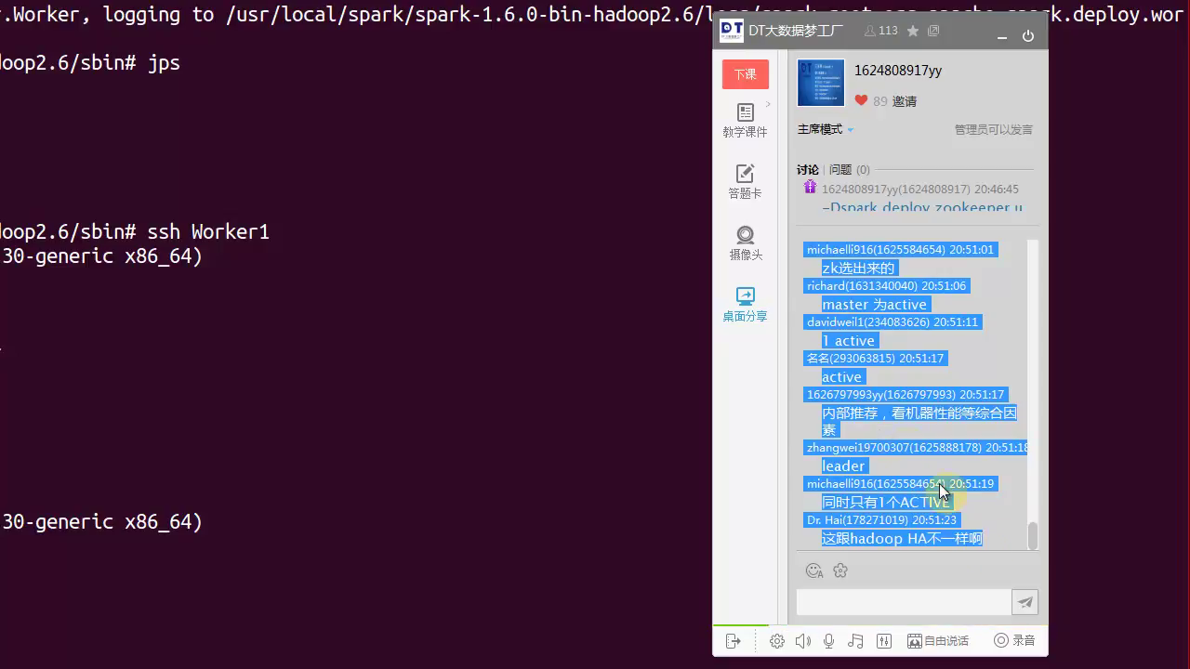
left_click(984, 512)
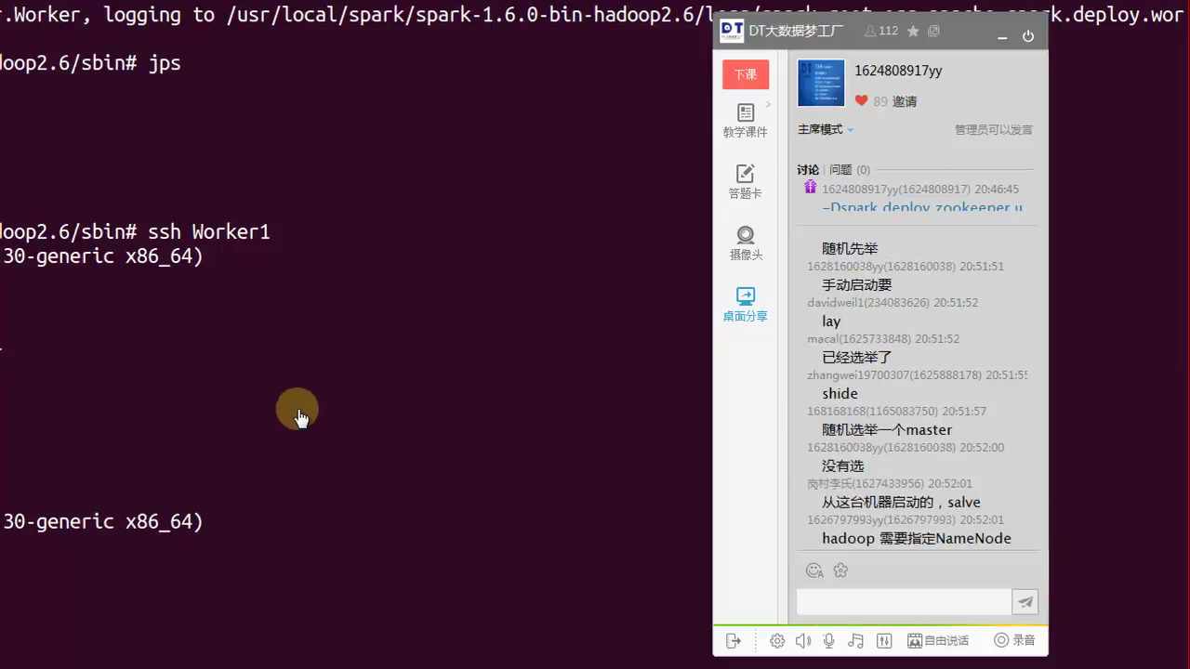
left_click(539, 484)
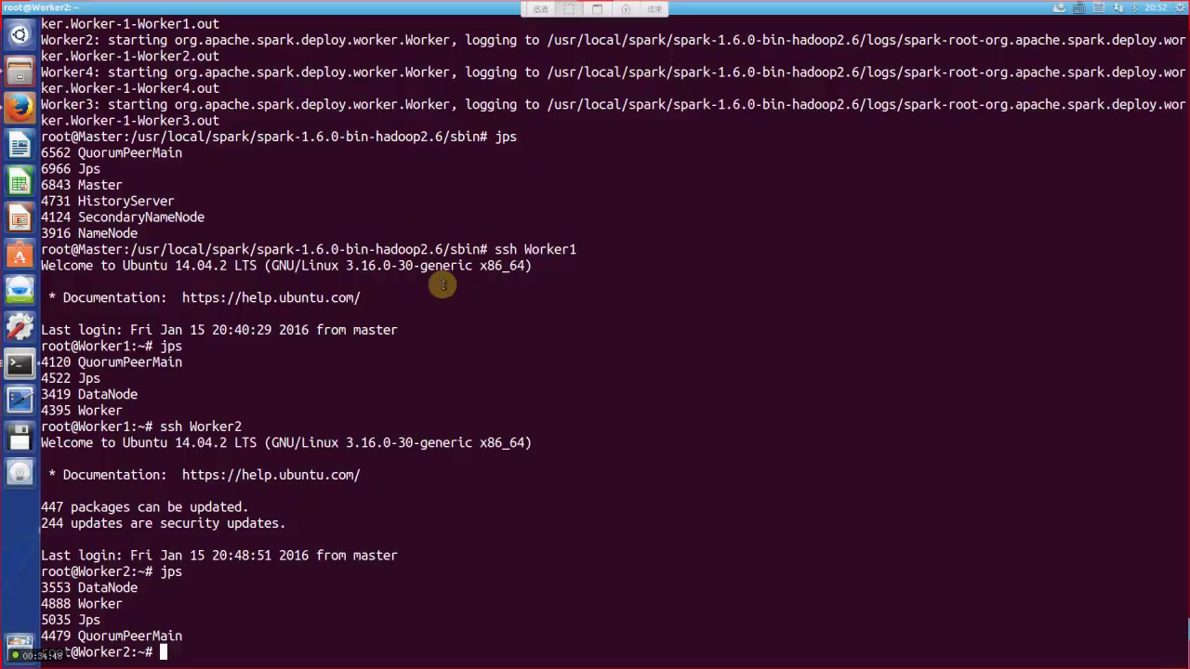
Close the SSH sessions on Worker2 and Worker1 to get back to Master
type("exit")
key("Return")
type("exit")
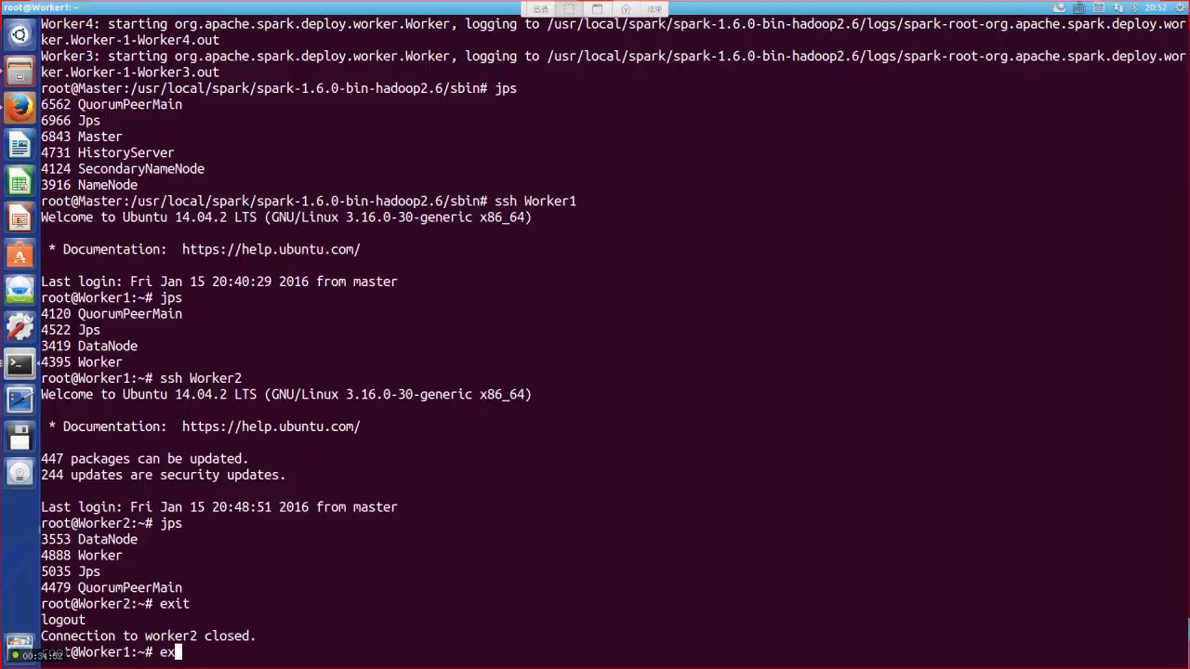
key("Return")
Go to Spark's conf directory on Master with cd ../conf and list its files
type("cd ")
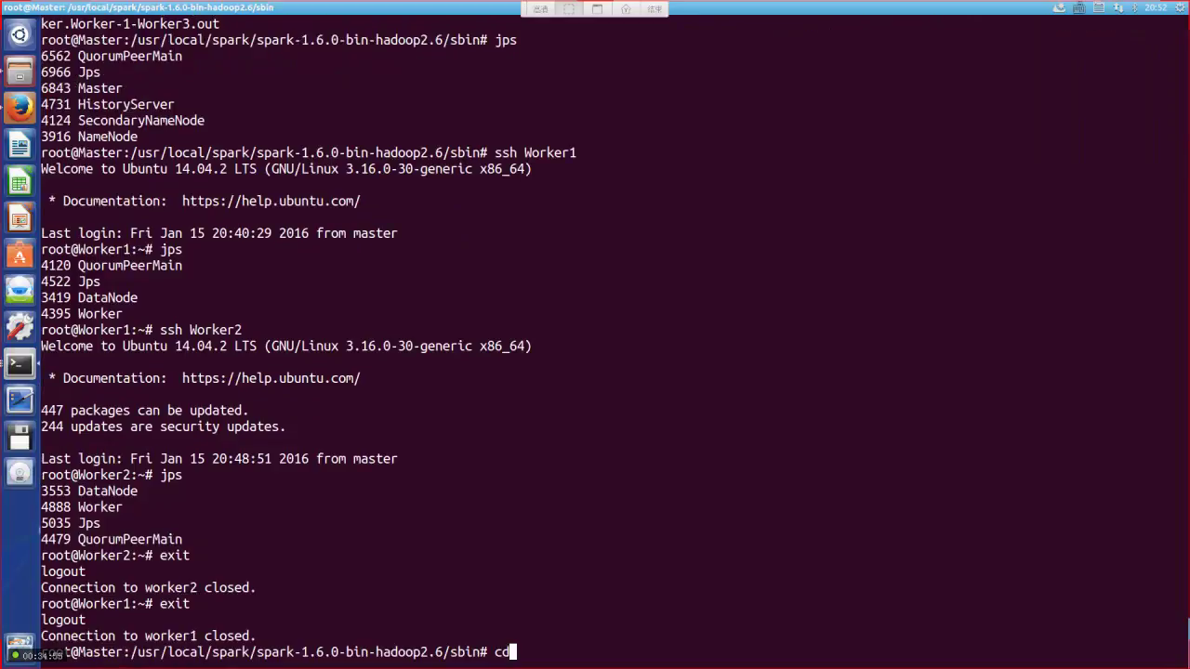
type("../conf")
key("Return")
type("ls")
key("Return")
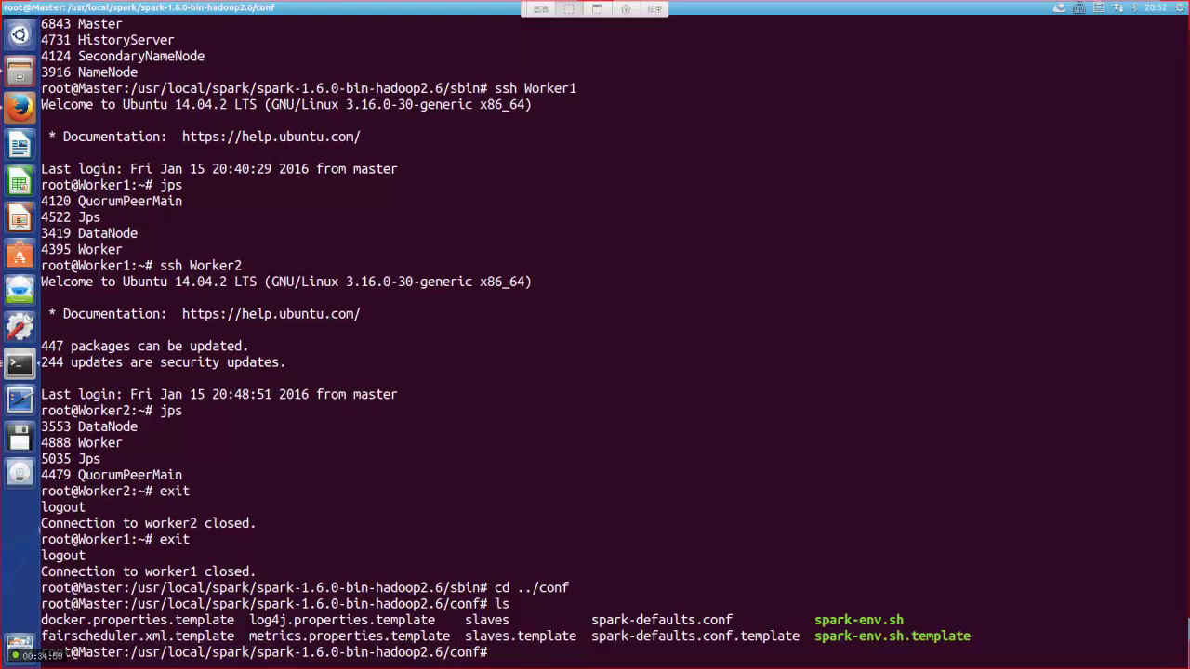
Open the slaves file in vim, check which worker machines are listed, and quit without changing it
type("vim s")
type("lv")
type("aves")
key("Return")
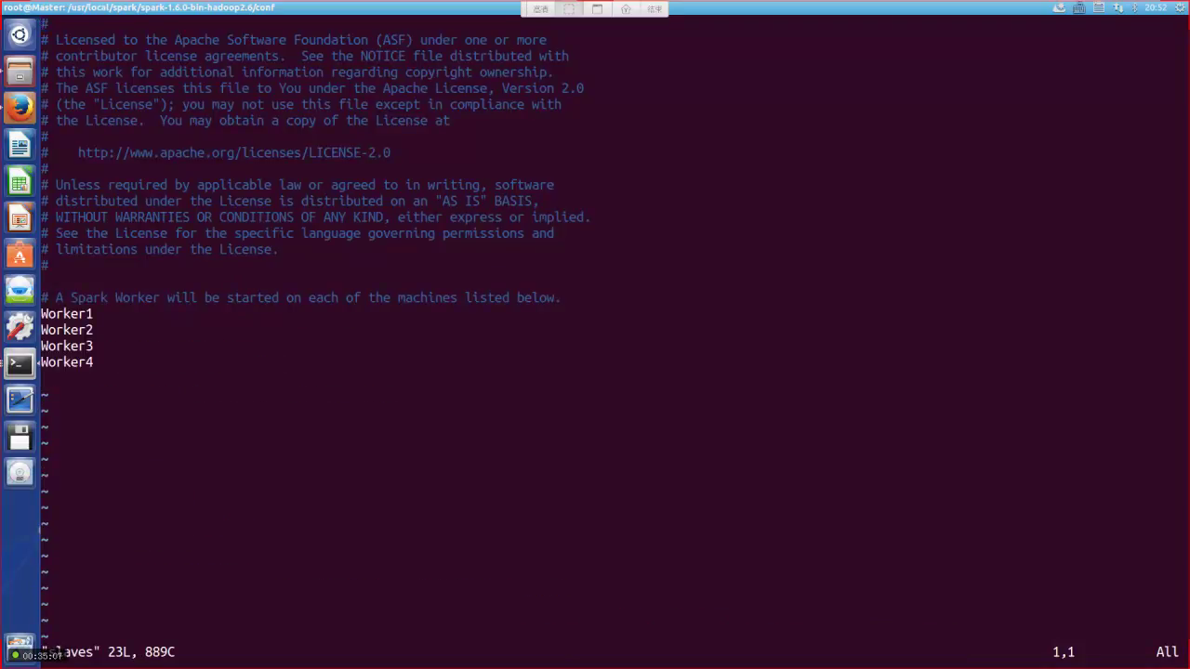
type(":q")
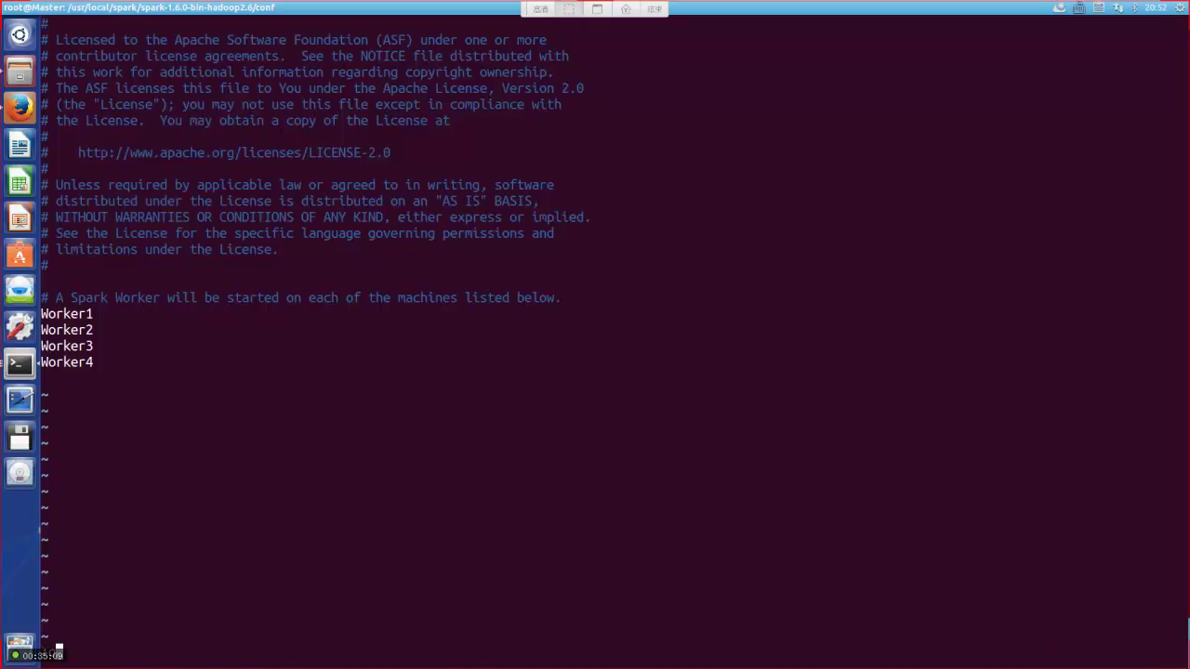
key("Return")
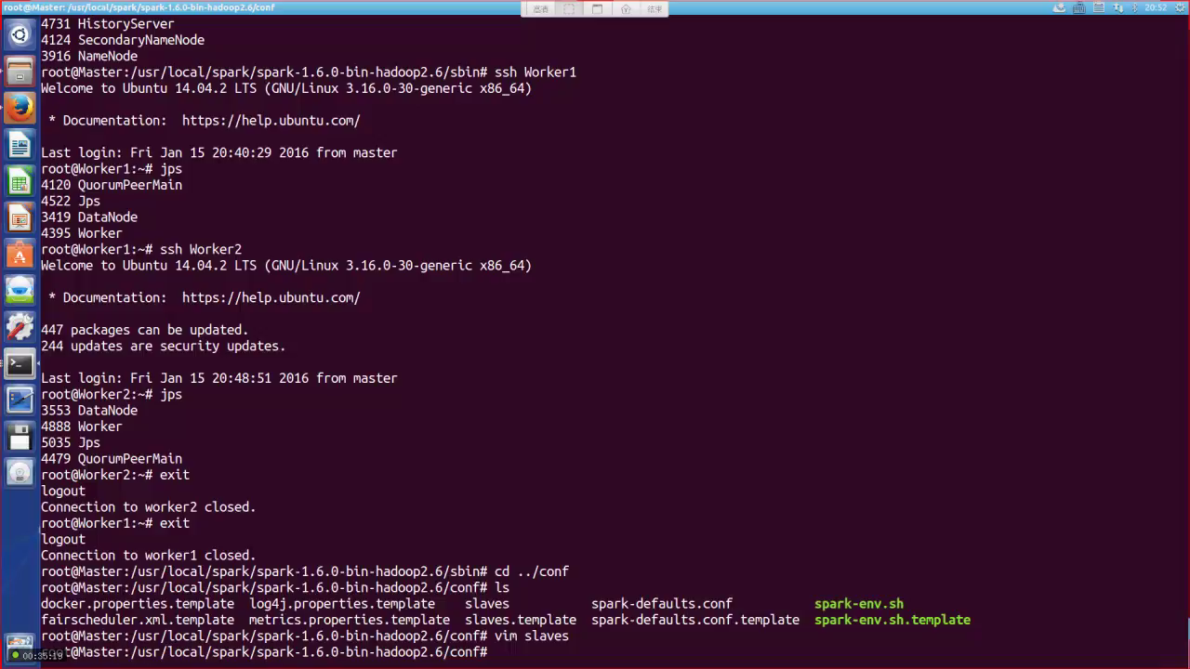
Connect to Worker1 over SSH, go to /usr/local/spark/spark-1.6.0-bin-hadoop2.6/sbin and list its scripts
type("ssh Worker1")
key("Return")
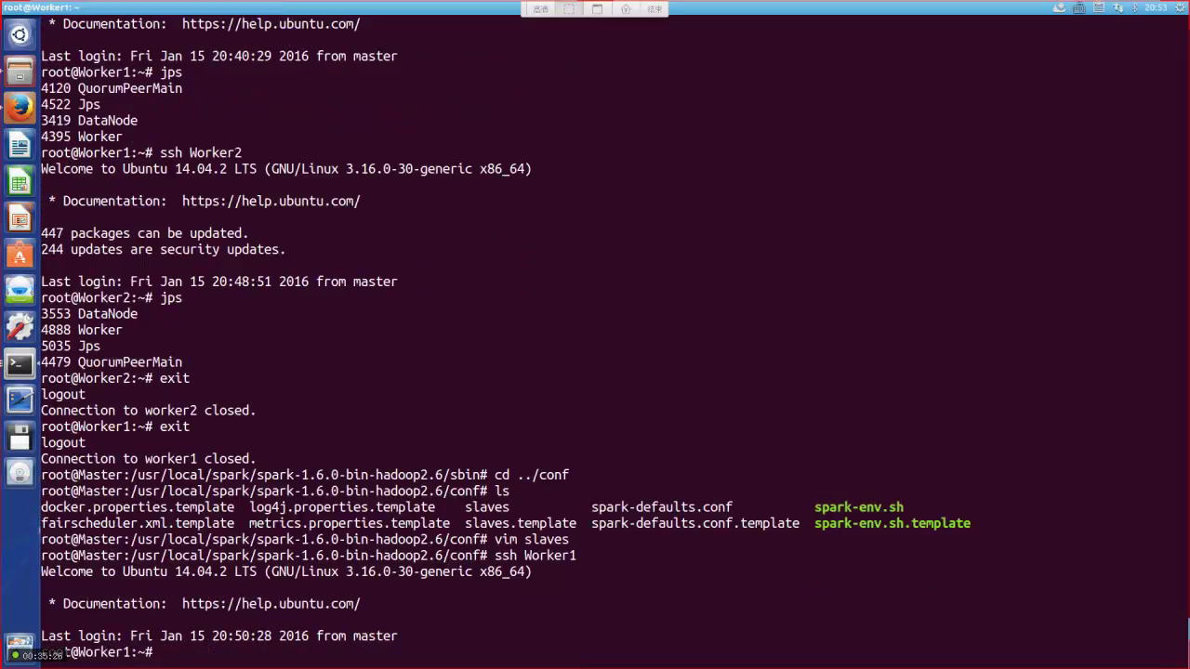
type("cd /usr/local/spark/sp")
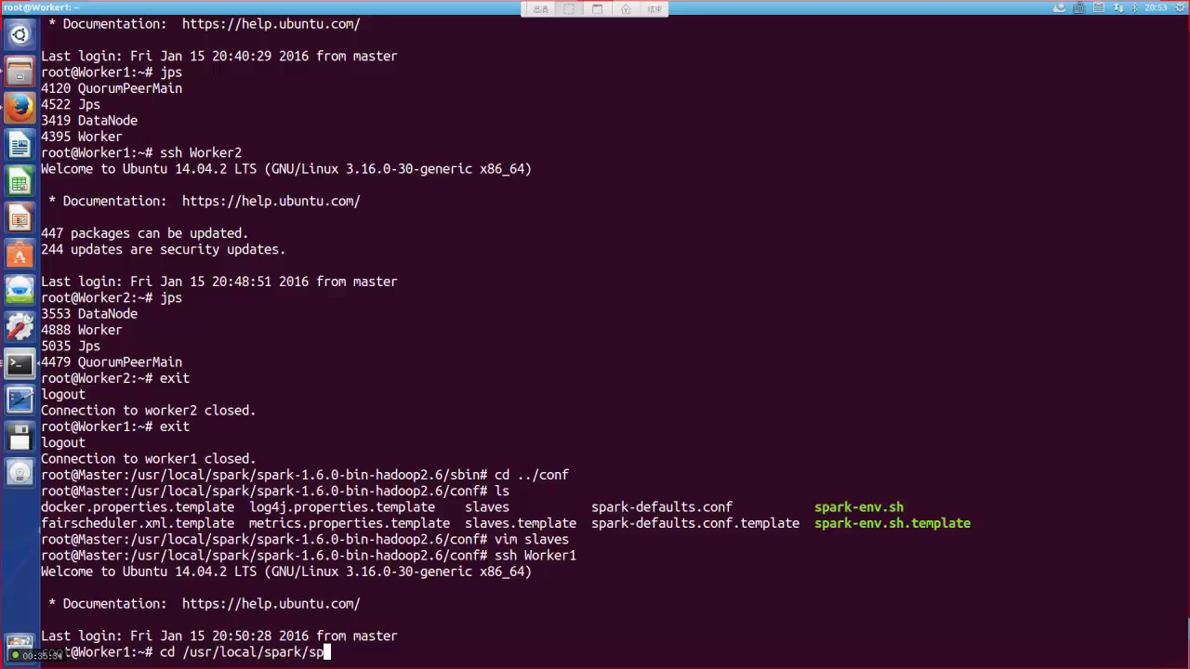
key("Tab")
type("sbin")
key("Return")
type("ls")
key("Return")
Start a Spark master on Worker1 with ./start-master.sh and check its Java processes with jps
type("./start-maste")
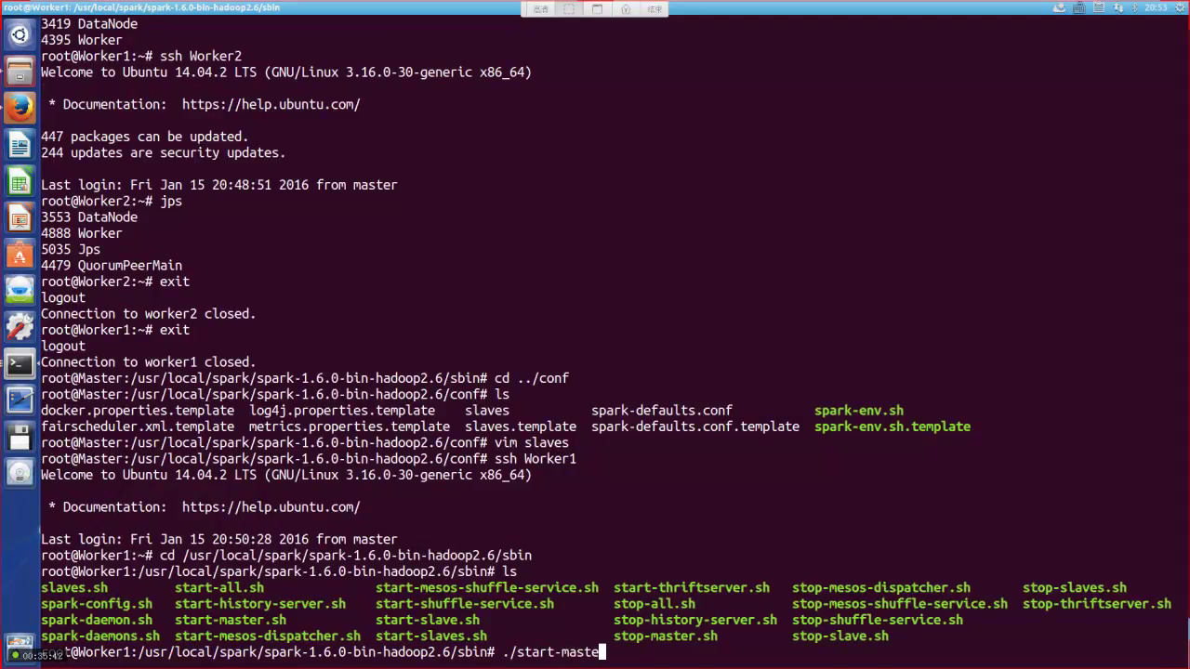
type("r.sh")
key("Return")
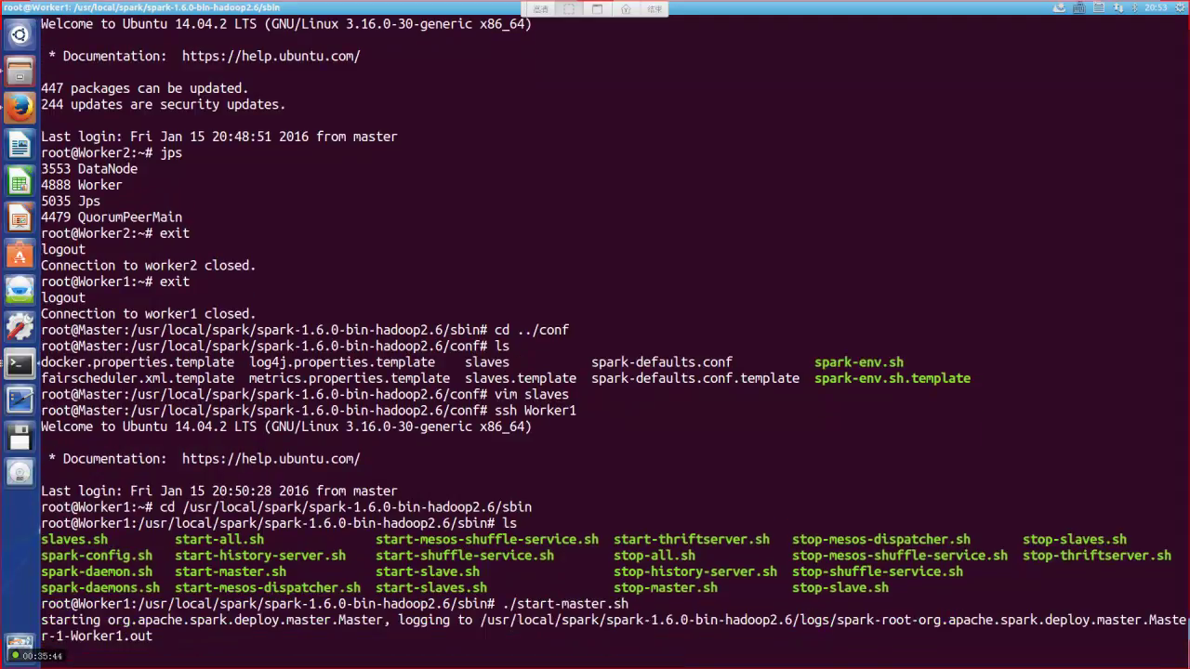
type("jps")
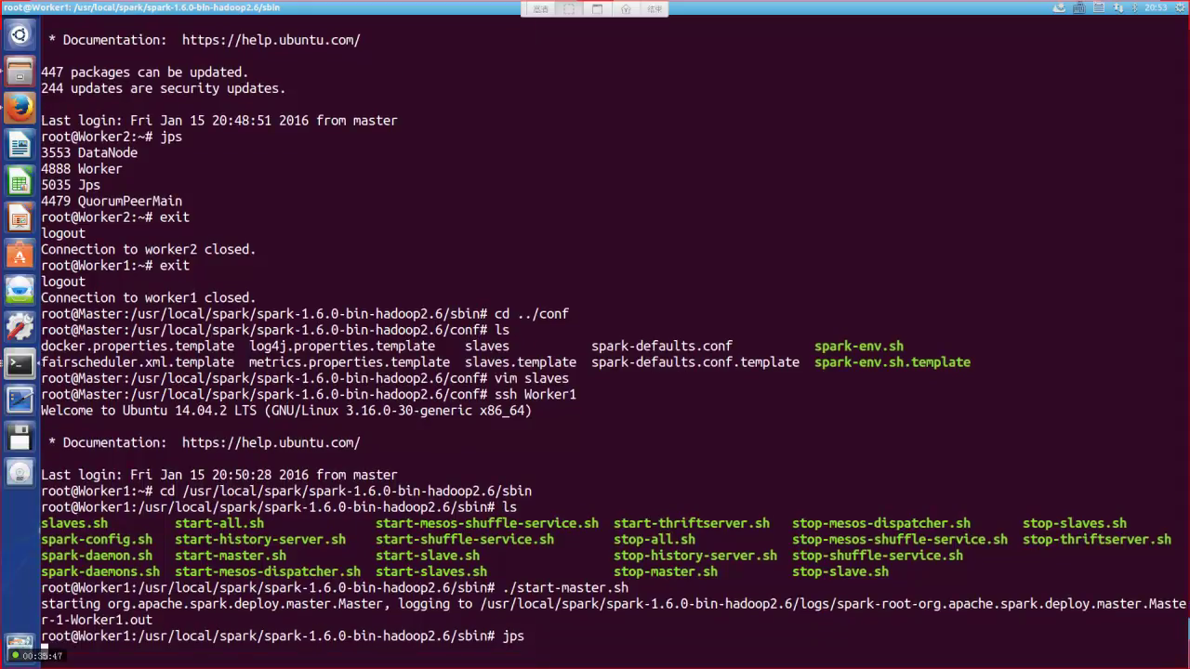
key("Return")
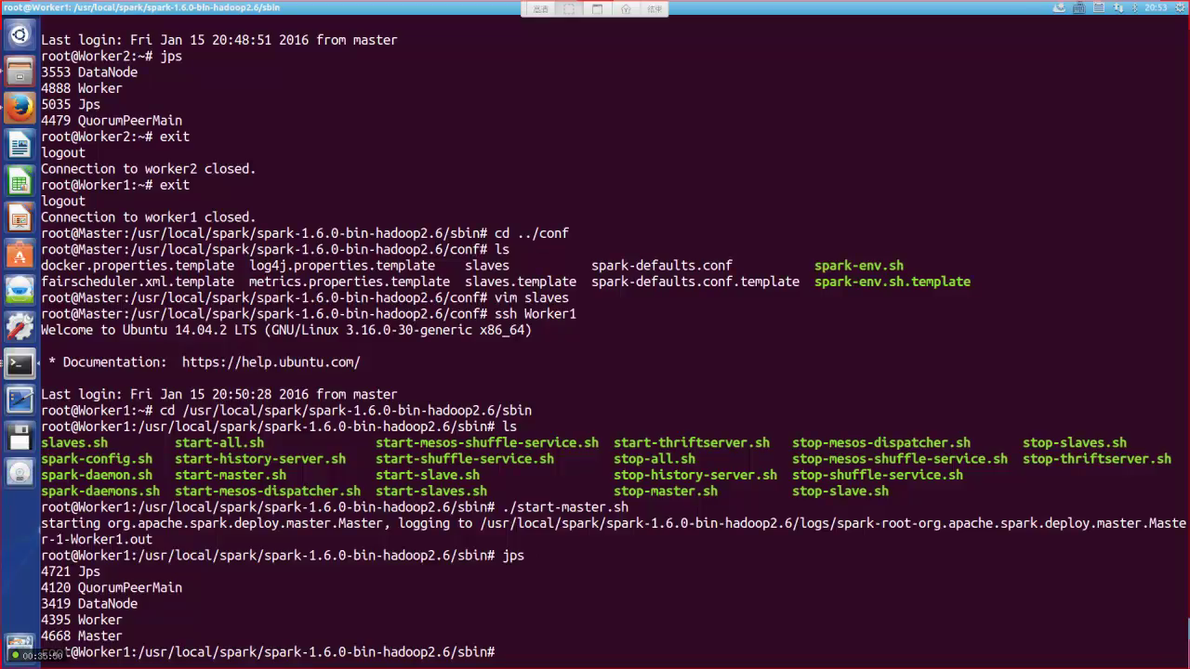
Connect from Worker1 to Worker2 over SSH
type("exi")
key("BackSpace")
key("BackSpace")
key("BackSpace")
type("shh WOrke")
key("BackSpace")
key("BackSpace")
key("BackSpace")
key("BackSpace")
type("orker2")
key("Return")
Go to /usr/local/spark/spark-1.6.0-bin-hadoop2.6/sbin/ on Worker2 and list its scripts
type("cd /usr/local/sp")
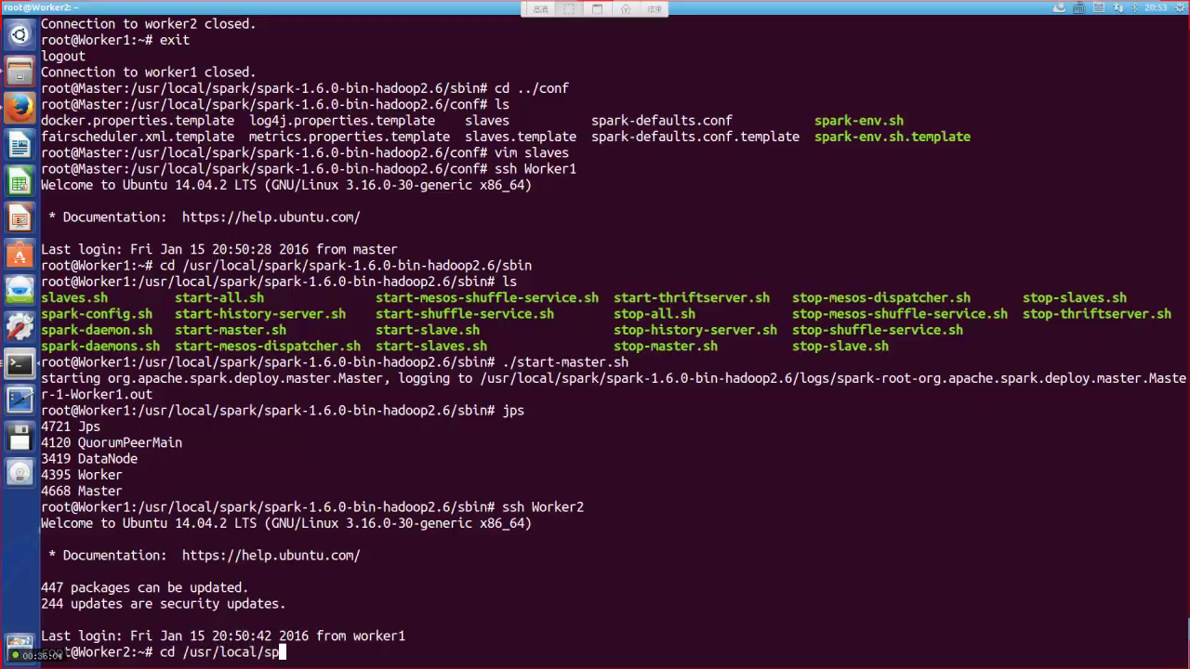
type("ark/s")
key("Tab")
type("sbin")
key("Tab")
key("Return")
type("ls")
key("Return")
Start a Spark master on Worker2 with ./start-master.sh and check its Java processes with jps
type("./start")
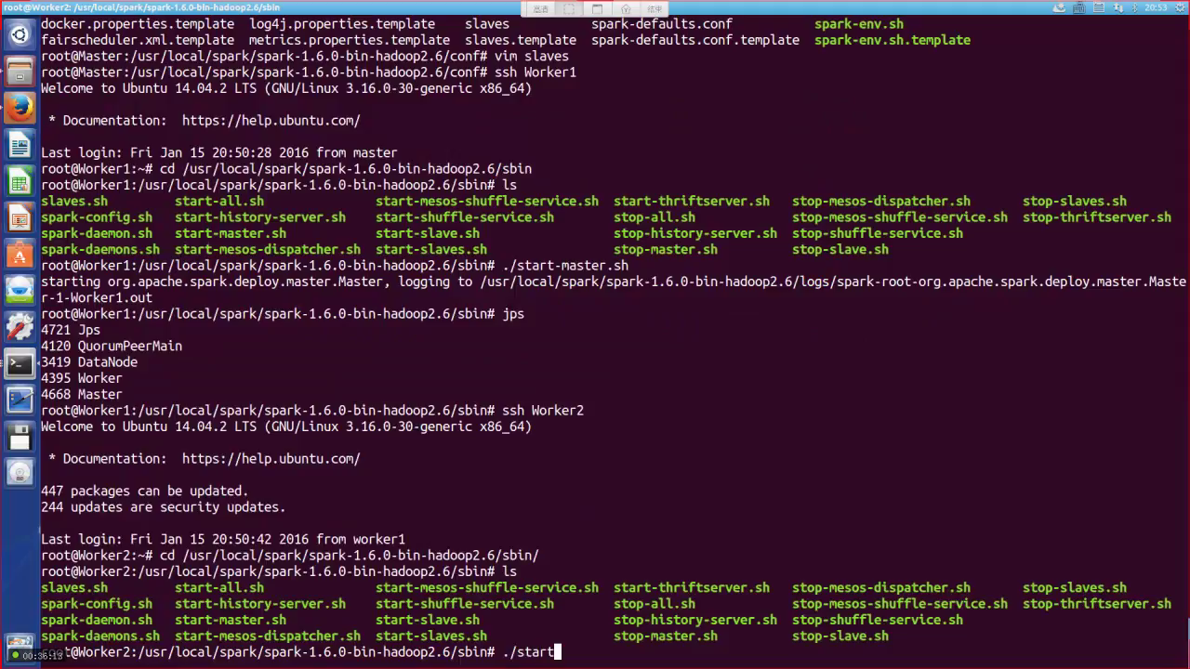
type("-master.sh")
key("Return")
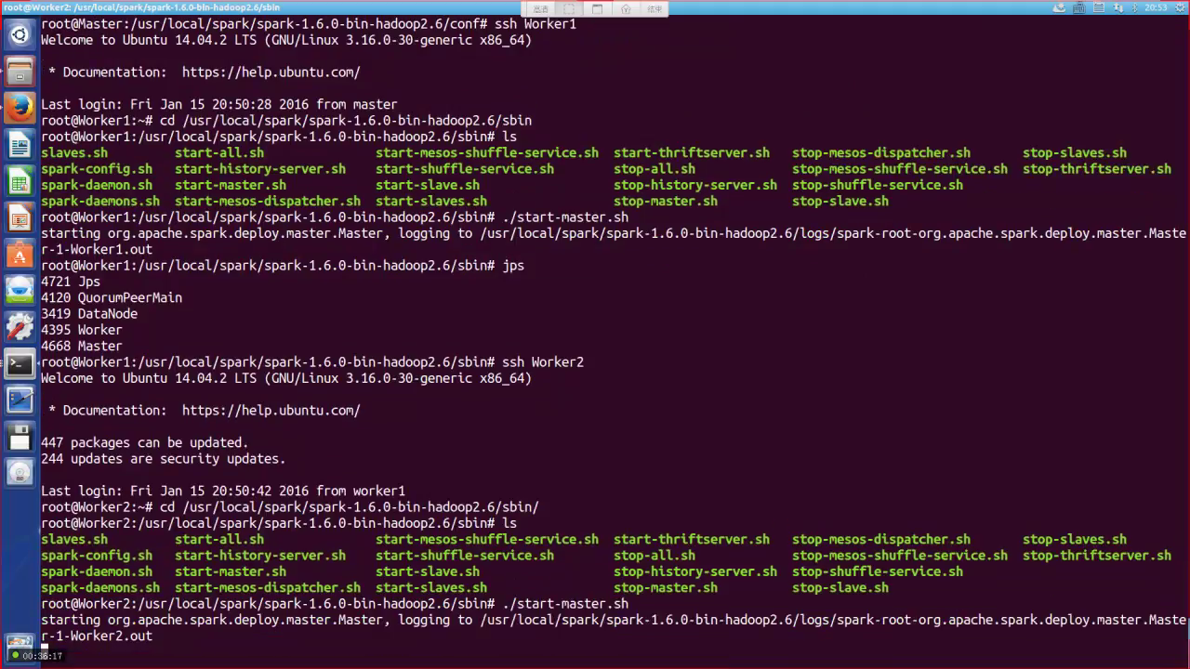
type("jps")
key("Return")
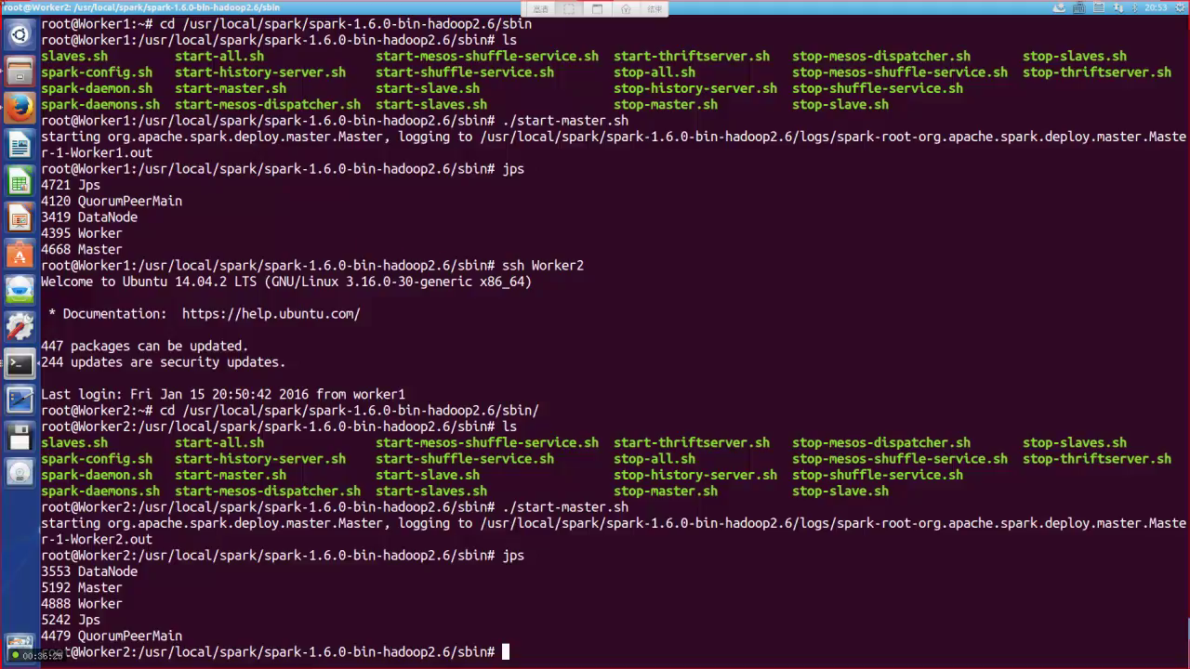
Switch to Firefox and reload the Spark Master page at master:8080 to check its status and workers
left_click(12, 107)
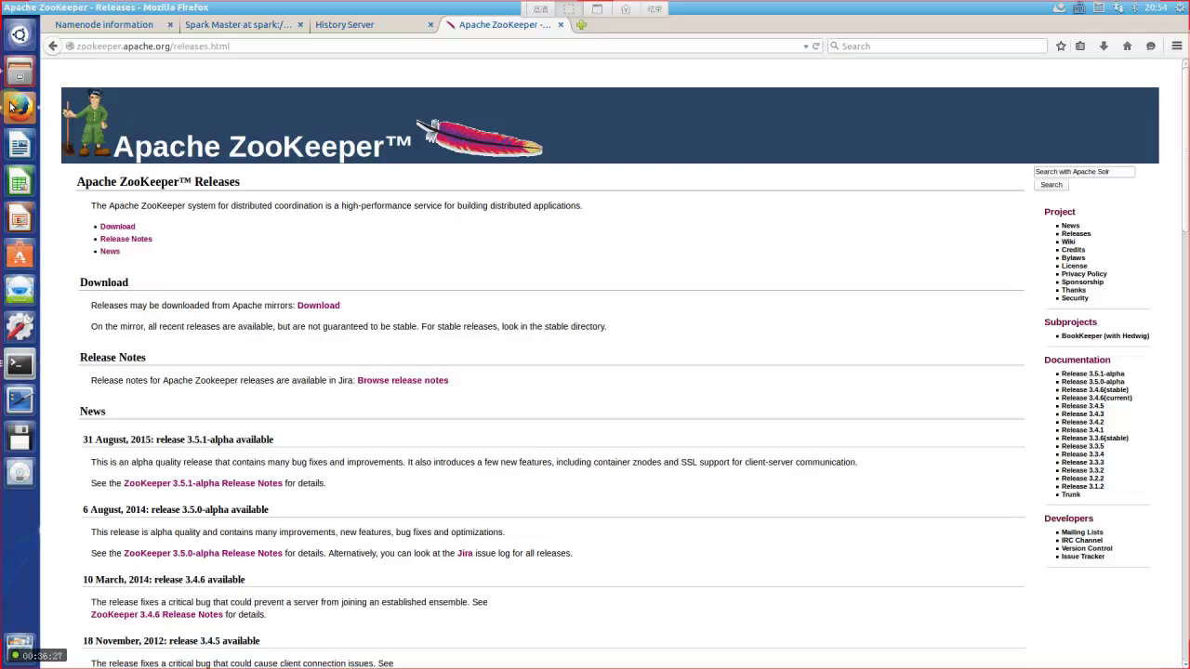
left_click(249, 32)
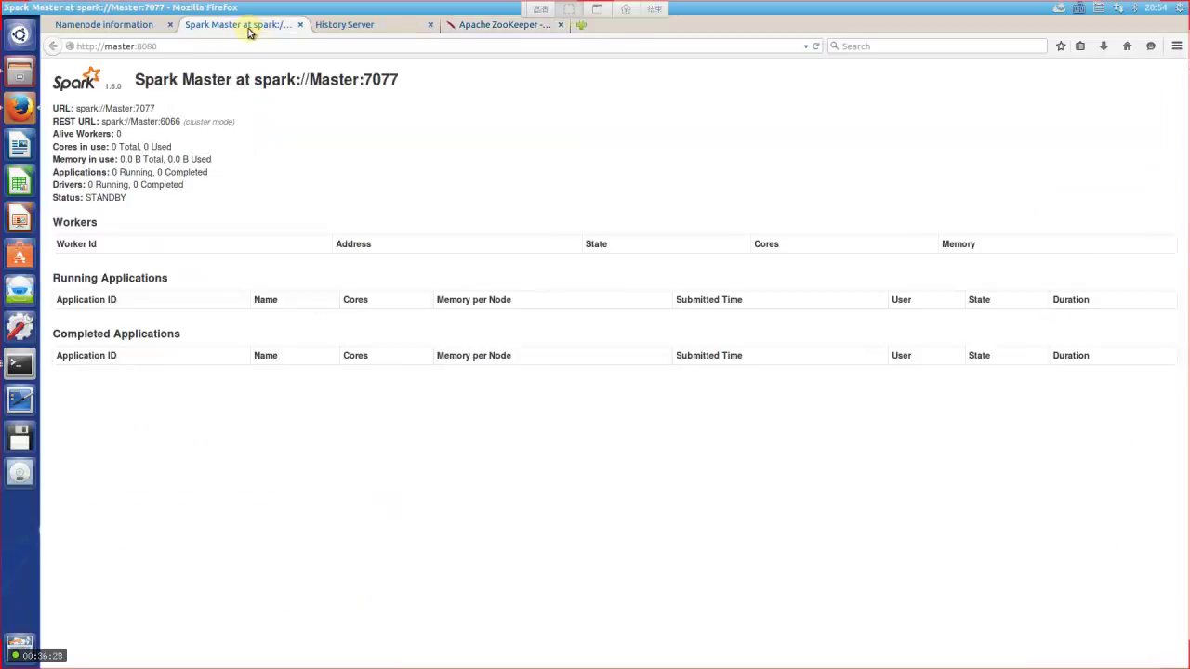
left_click(239, 46)
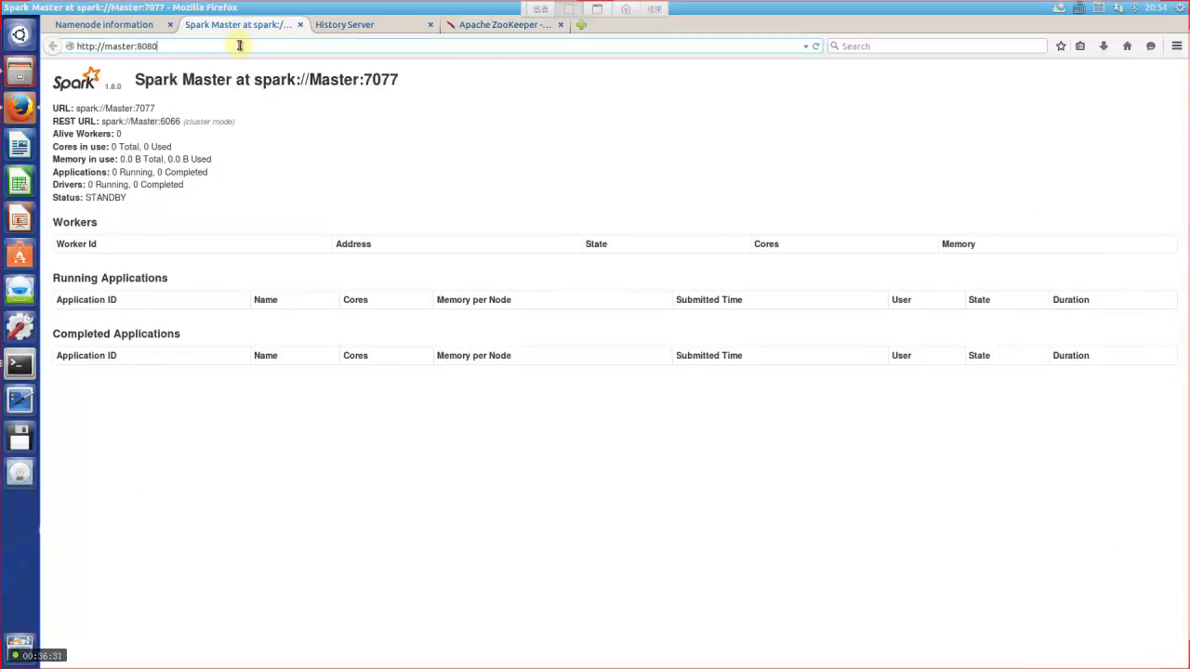
key("Return")
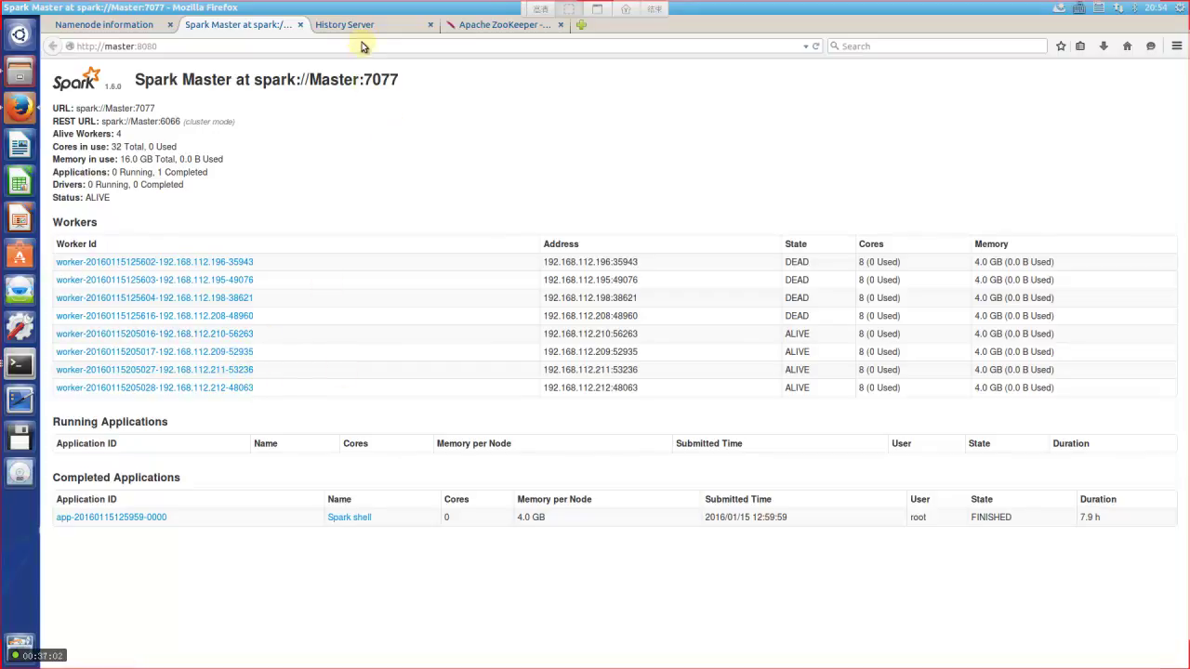
Replace the Apache ZooKeeper releases page with worker1:8080 to view the Spark Master page of Worker1
left_click(398, 23)
left_click(479, 28)
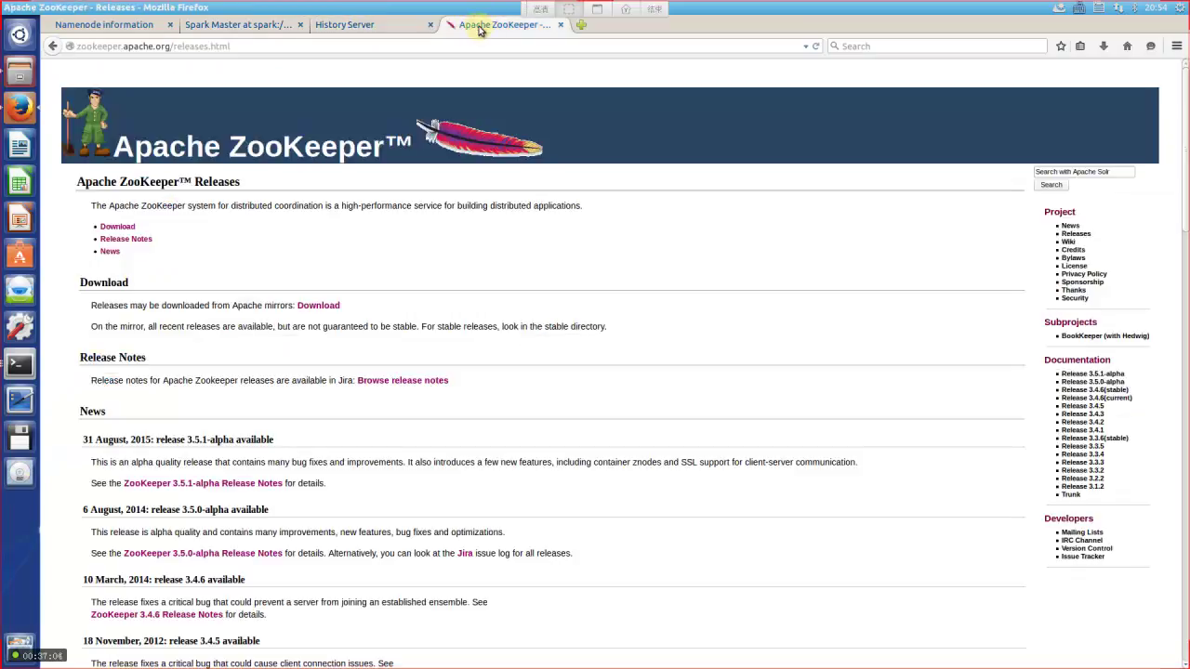
left_click(446, 49)
double_click(446, 49)
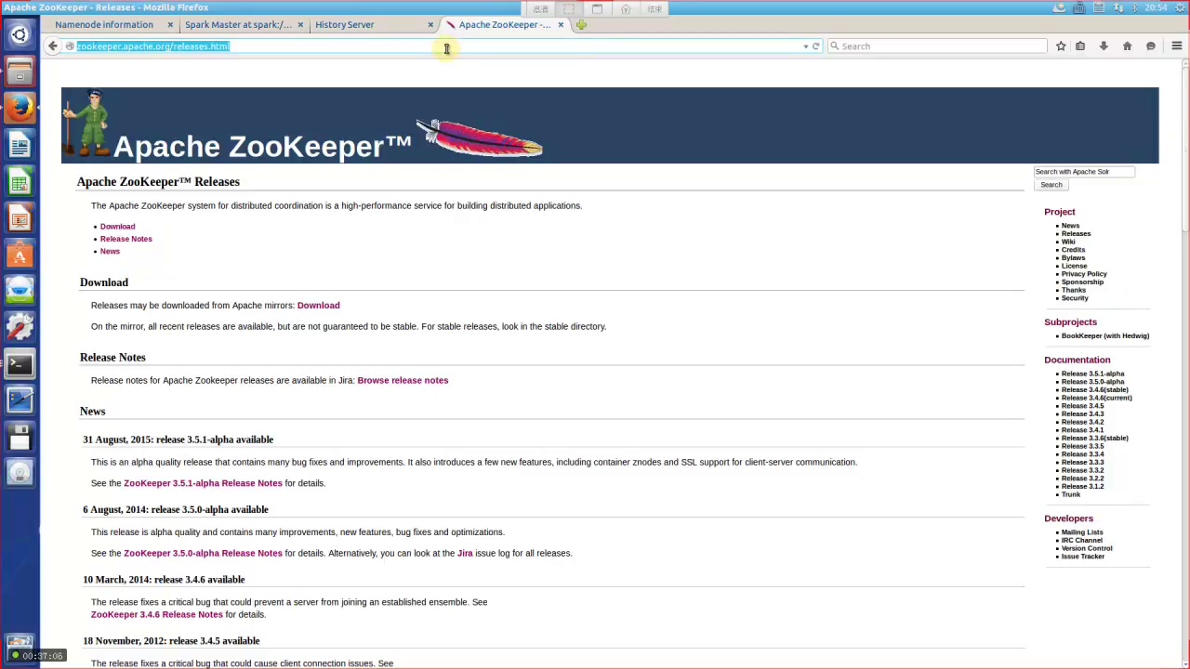
type("w")
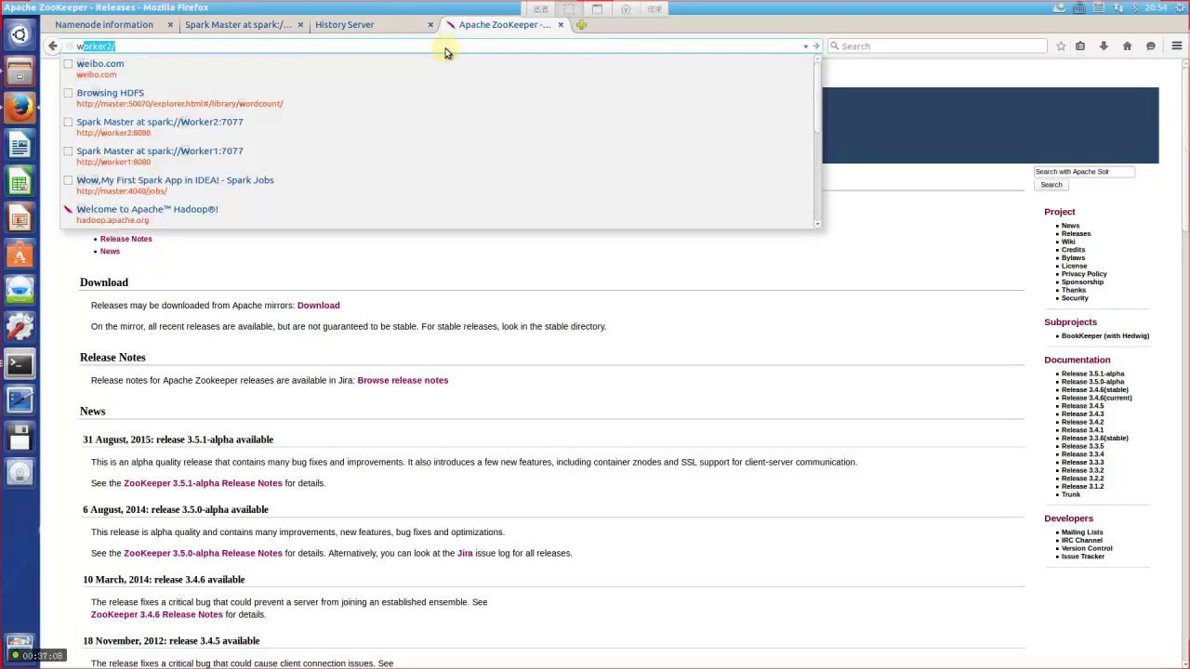
key("Right")
key("BackSpace")
key("BackSpace")
type("1")
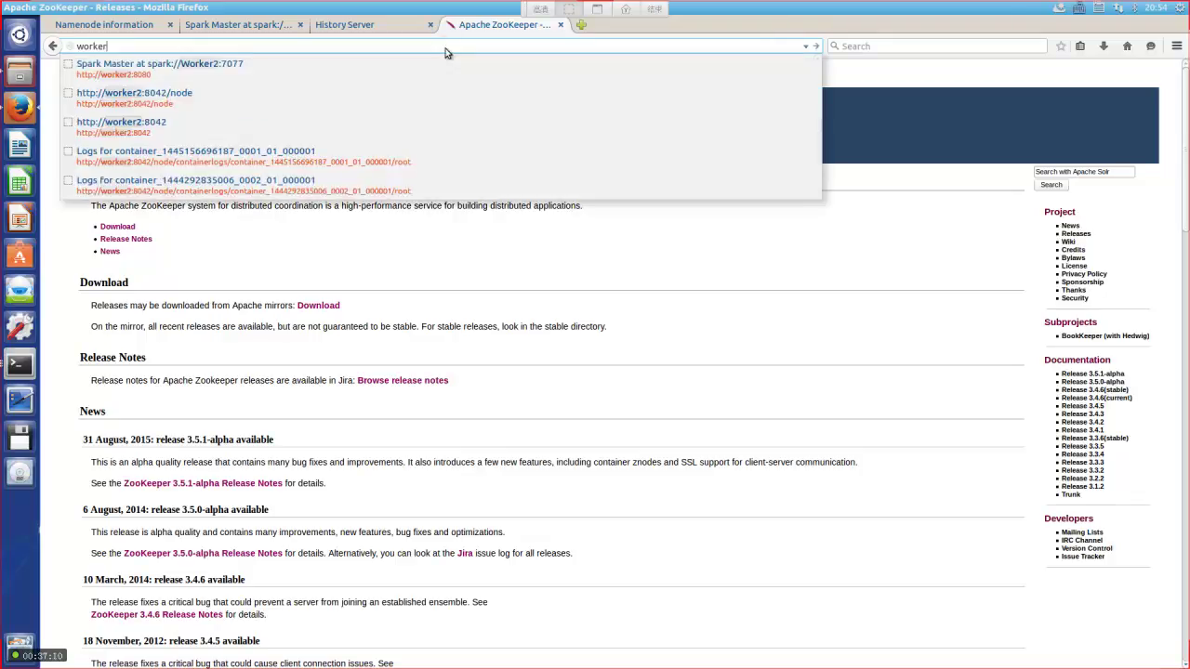
type(":8080")
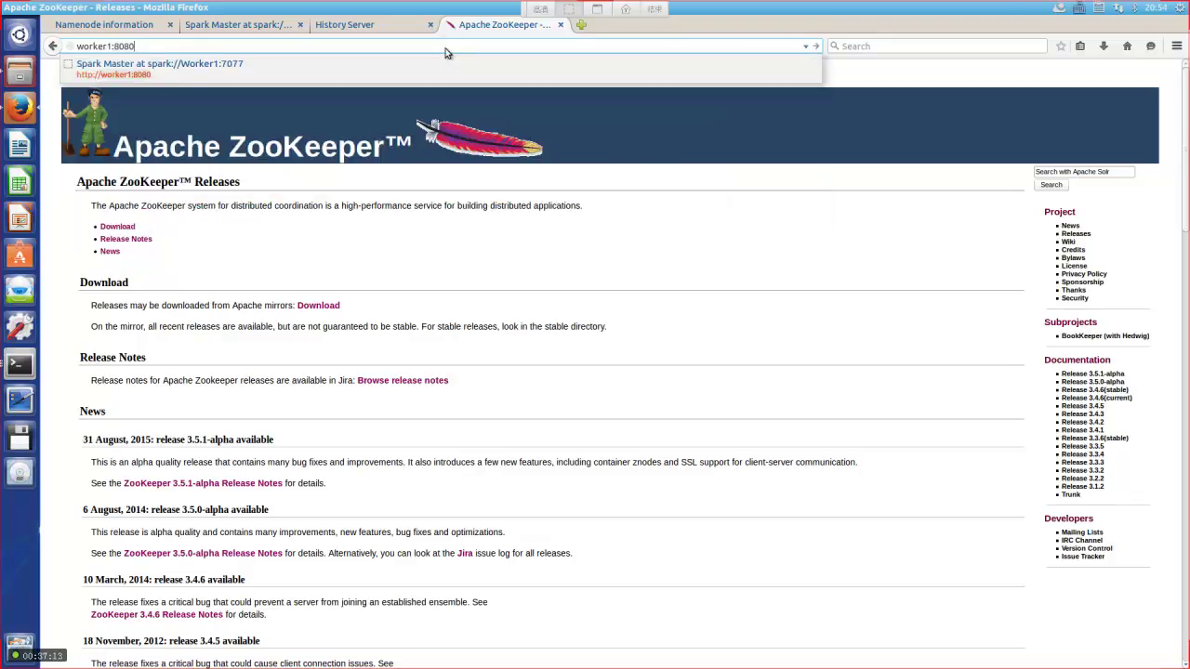
key("Return")
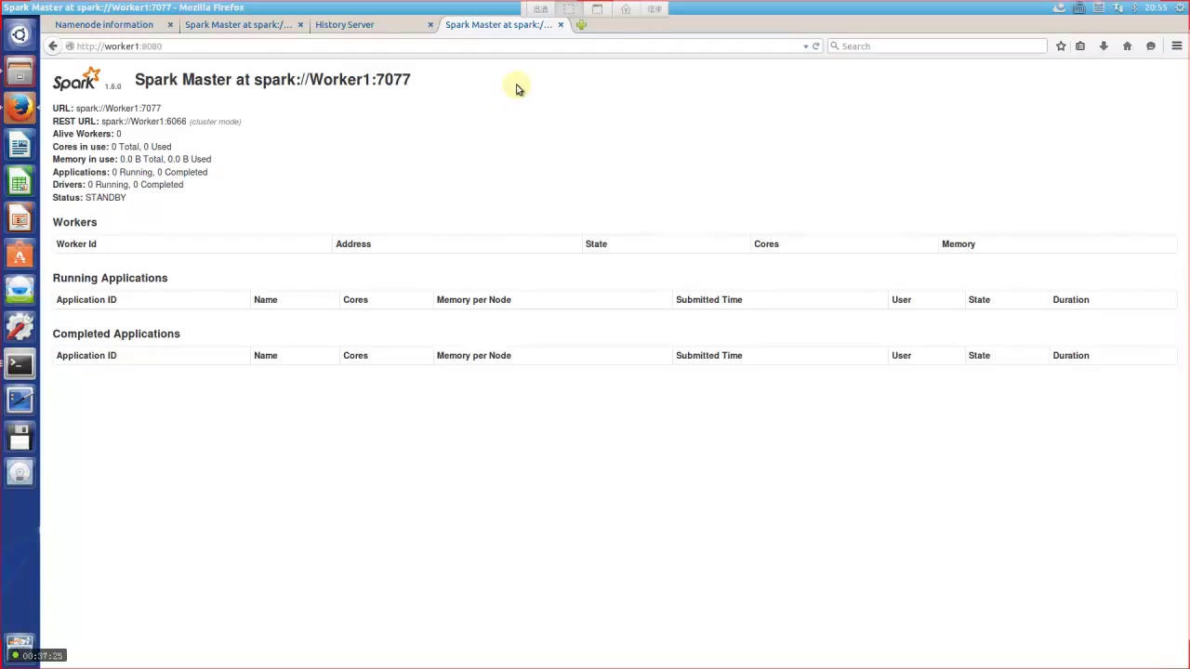
Copy the Status line from Worker1's Spark Master page
left_click_drag(136, 197, 57, 197)
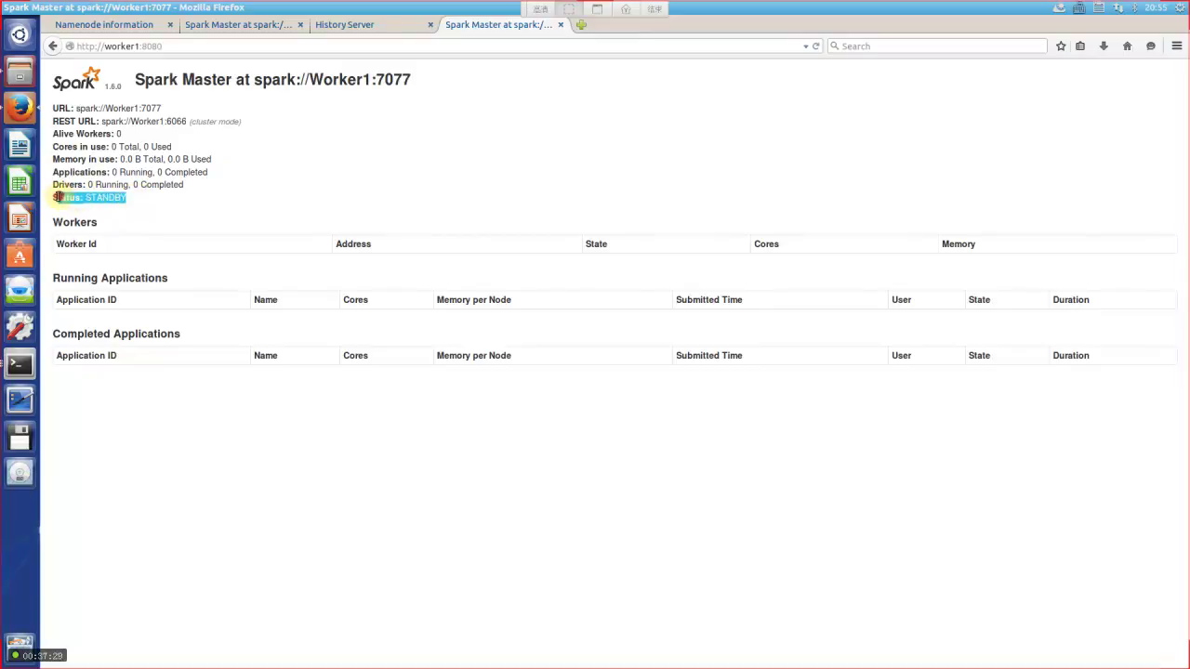
right_click(59, 196)
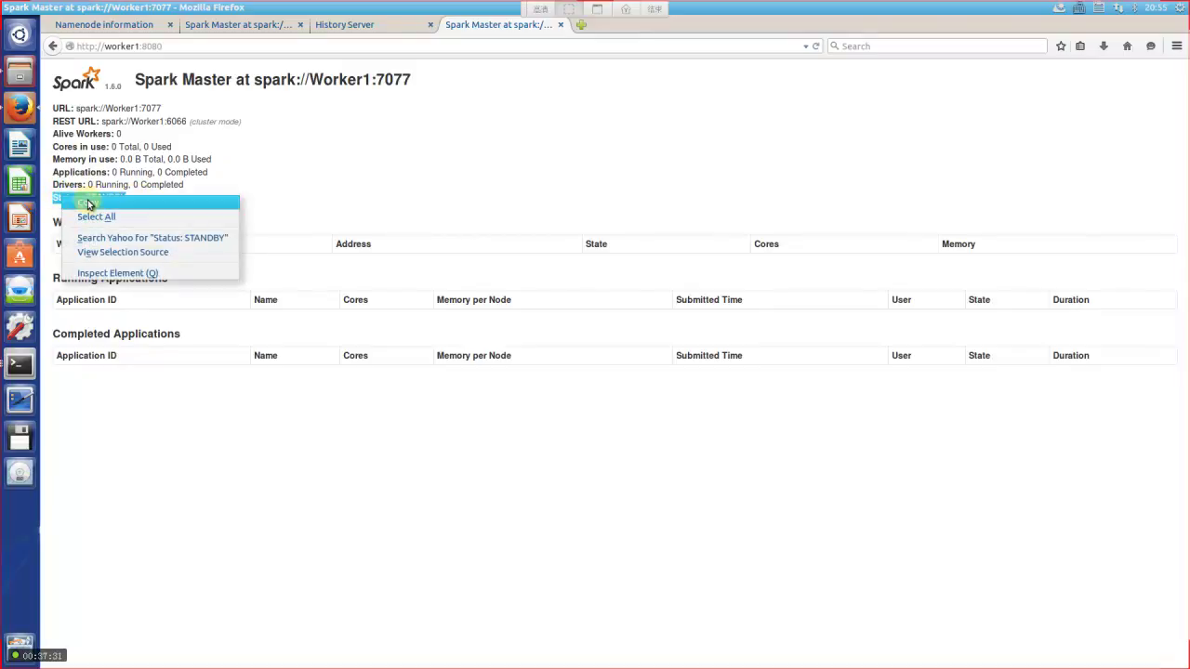
left_click(89, 204)
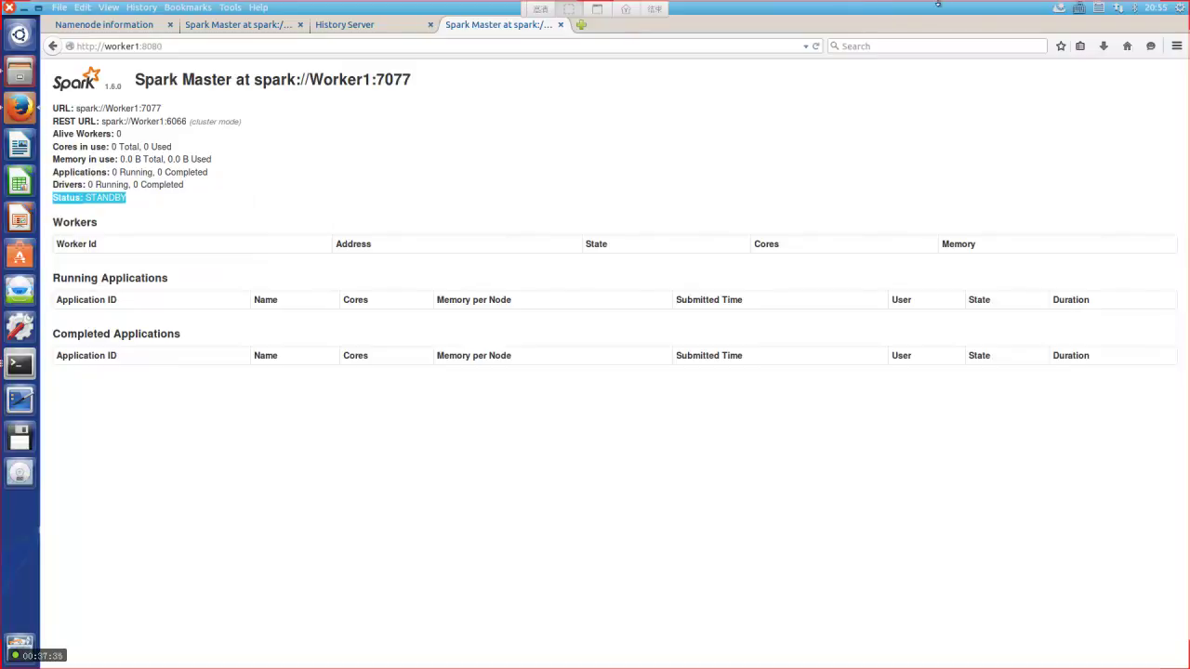
Switch to the YY chat and send the message "Worker1 Status: STANDBY", using the copied Status line
key("super")
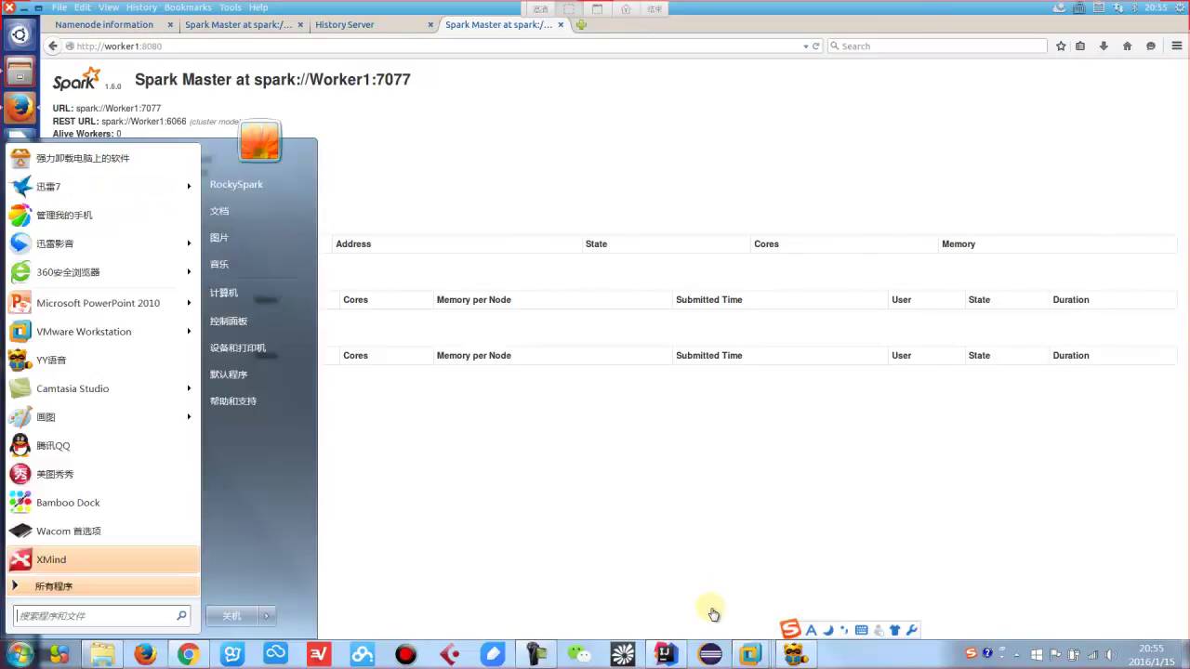
left_click(793, 655)
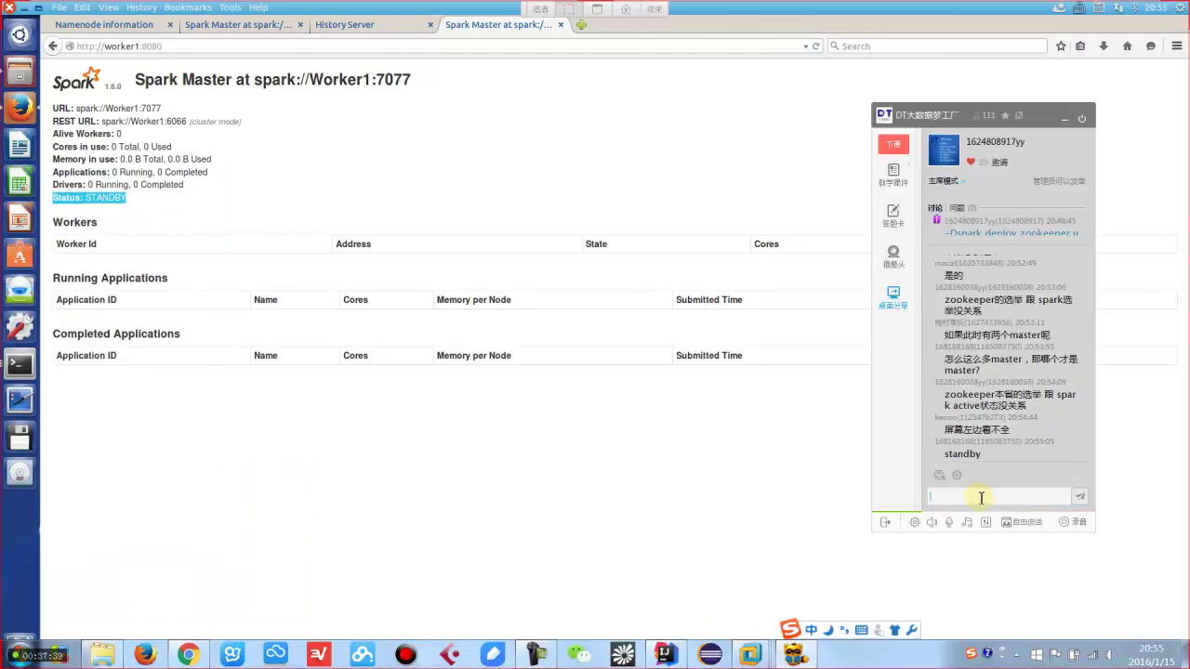
type("W")
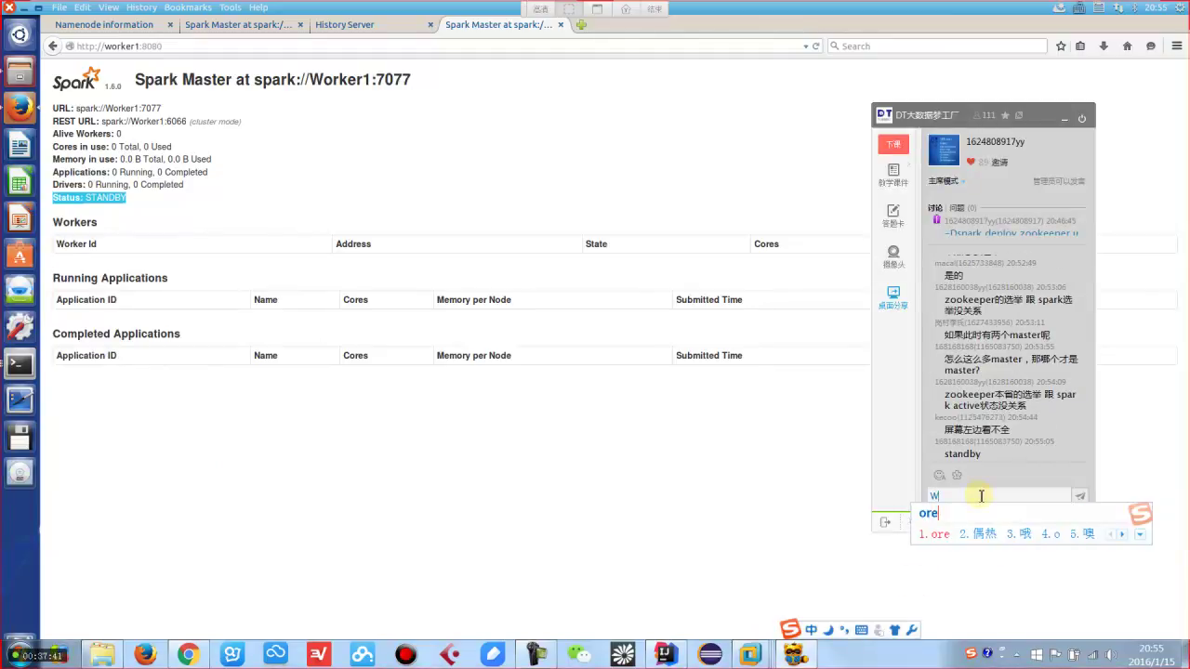
type("orerkker1")
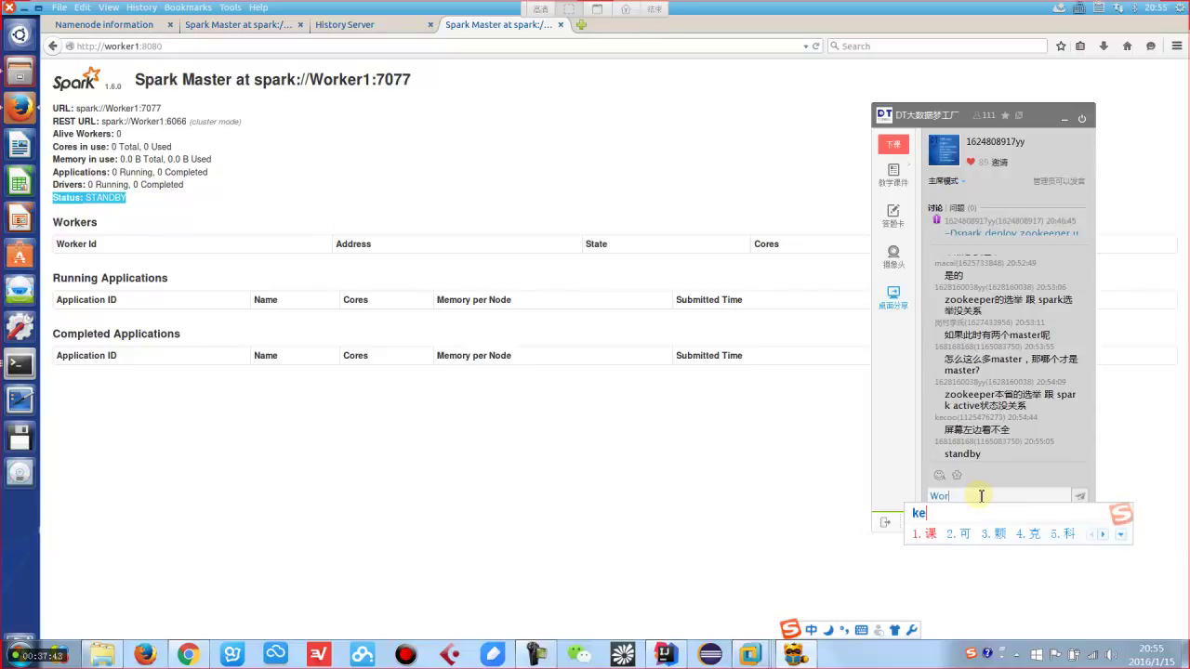
type(" S")
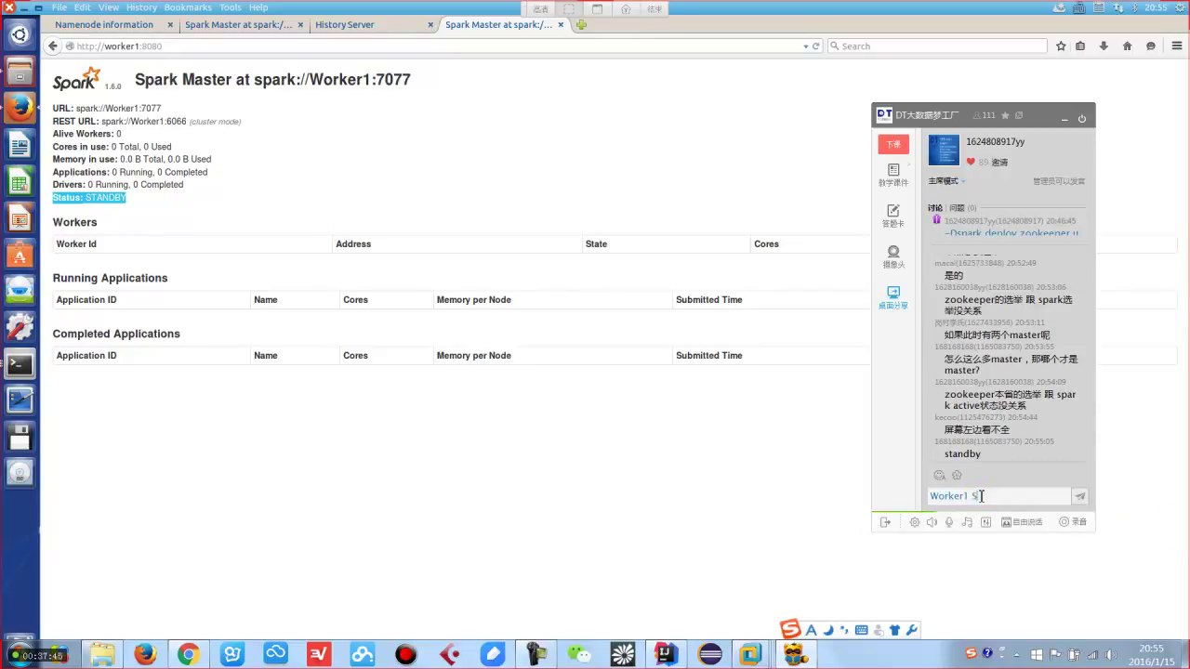
key("ctrl+v")
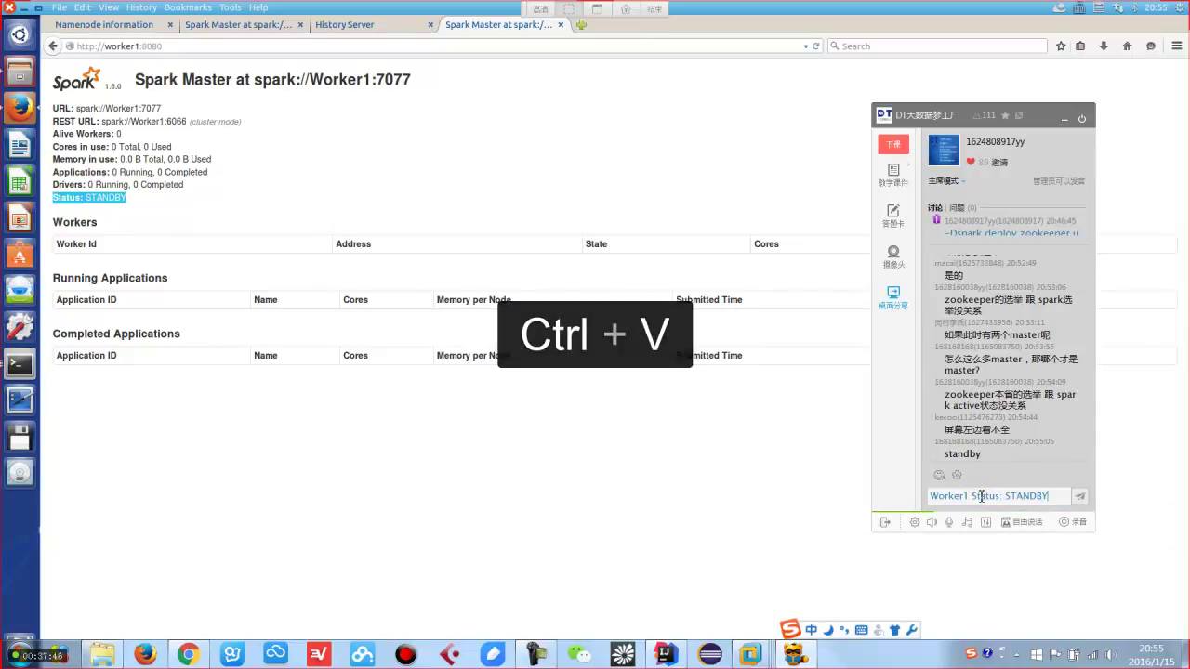
key("Return")
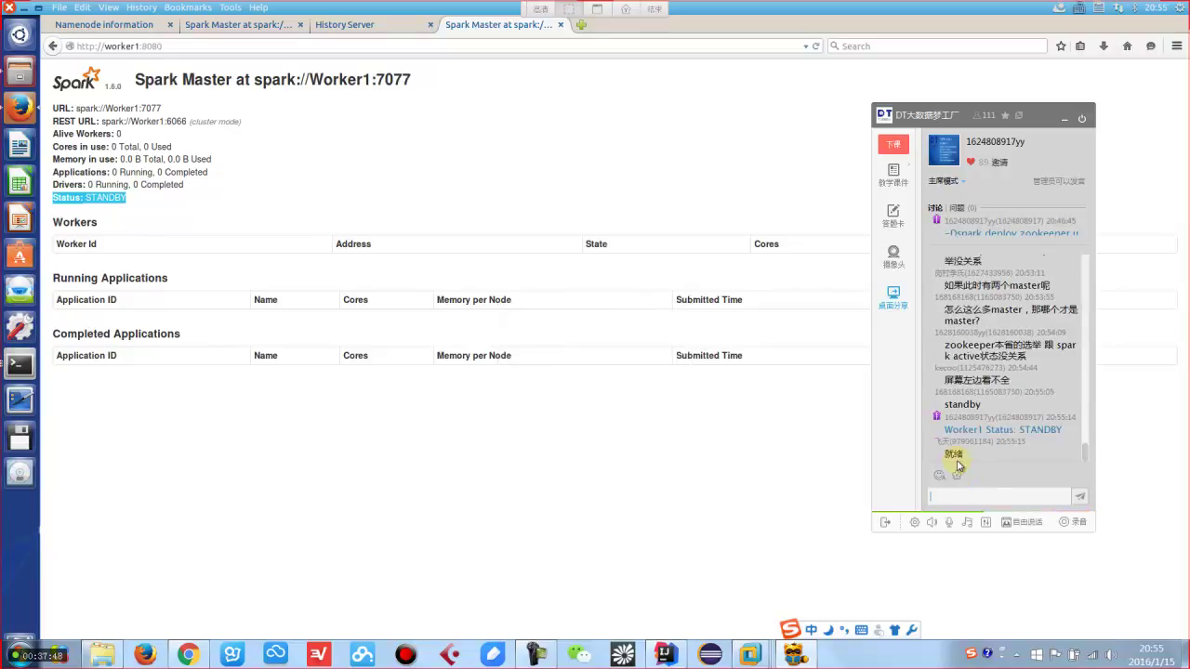
left_click(970, 495)
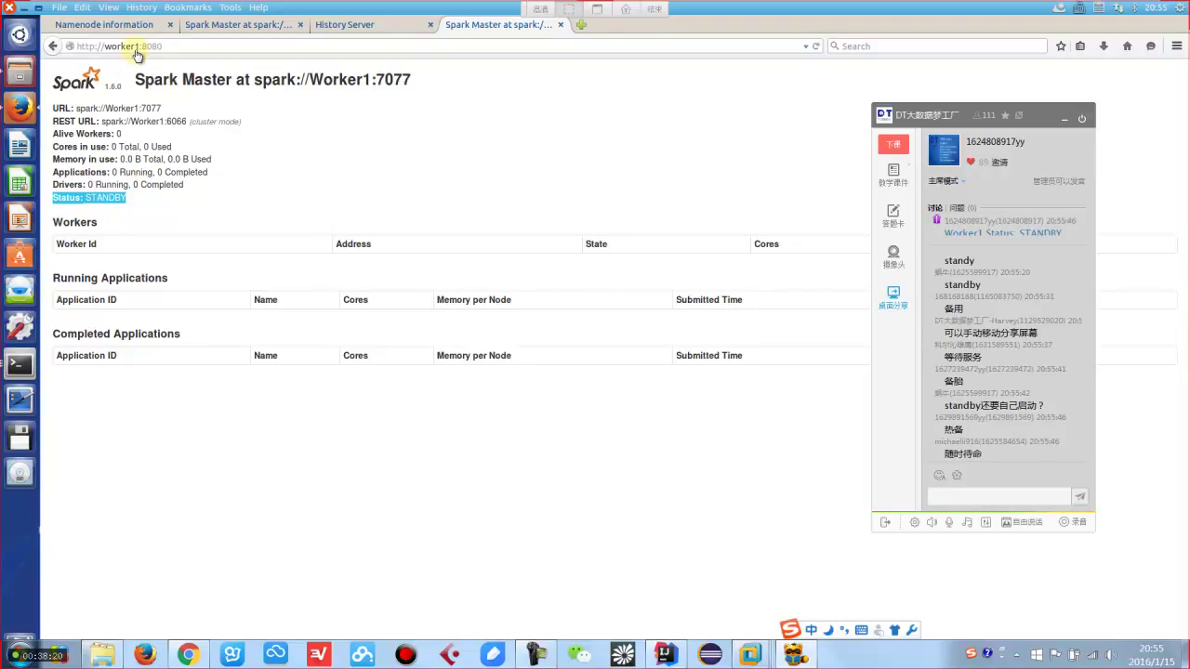
Switch back to Firefox and load worker2:8080 in a new tab to view Worker2's Spark Master page
left_click(581, 26)
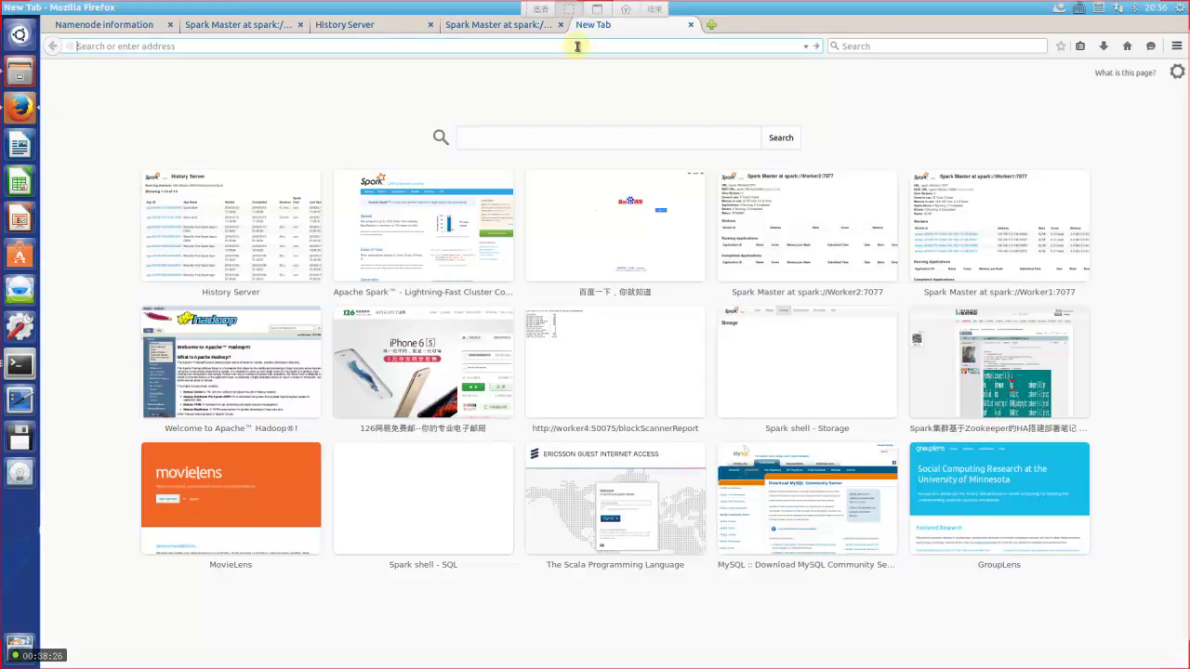
type("WORER")
key("BackSpace")
key("BackSpace")
key("BackSpace")
key("BackSpace")
key("BackSpace")
type("wor")
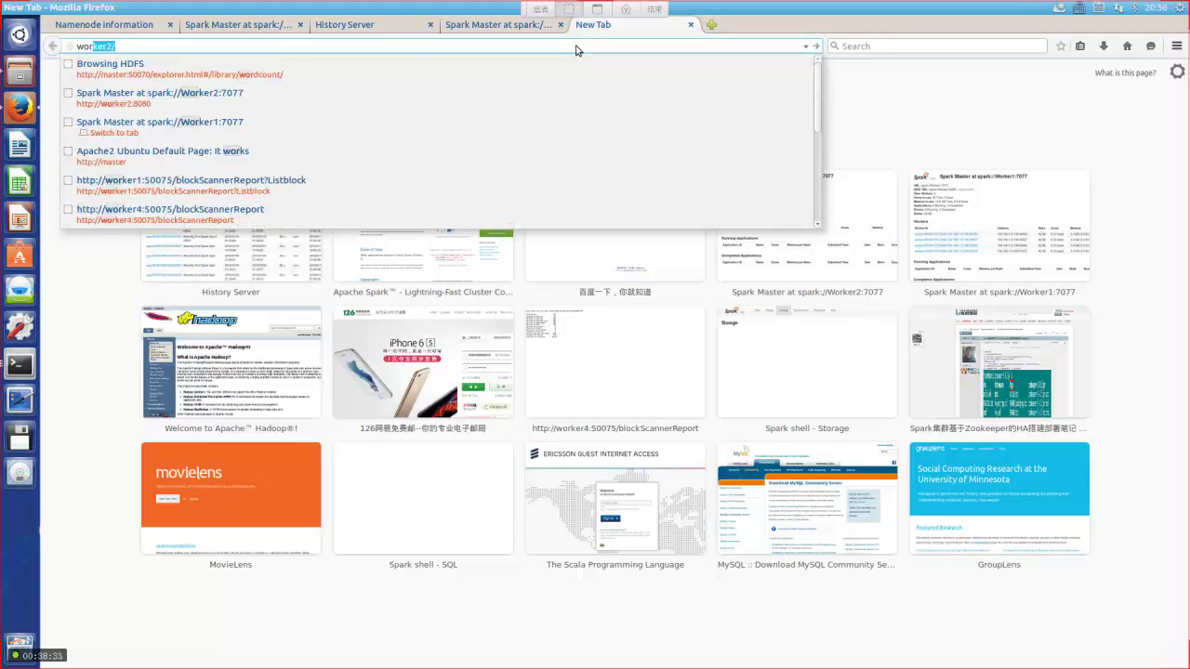
type("ker2")
key("BackSpace")
type(":")
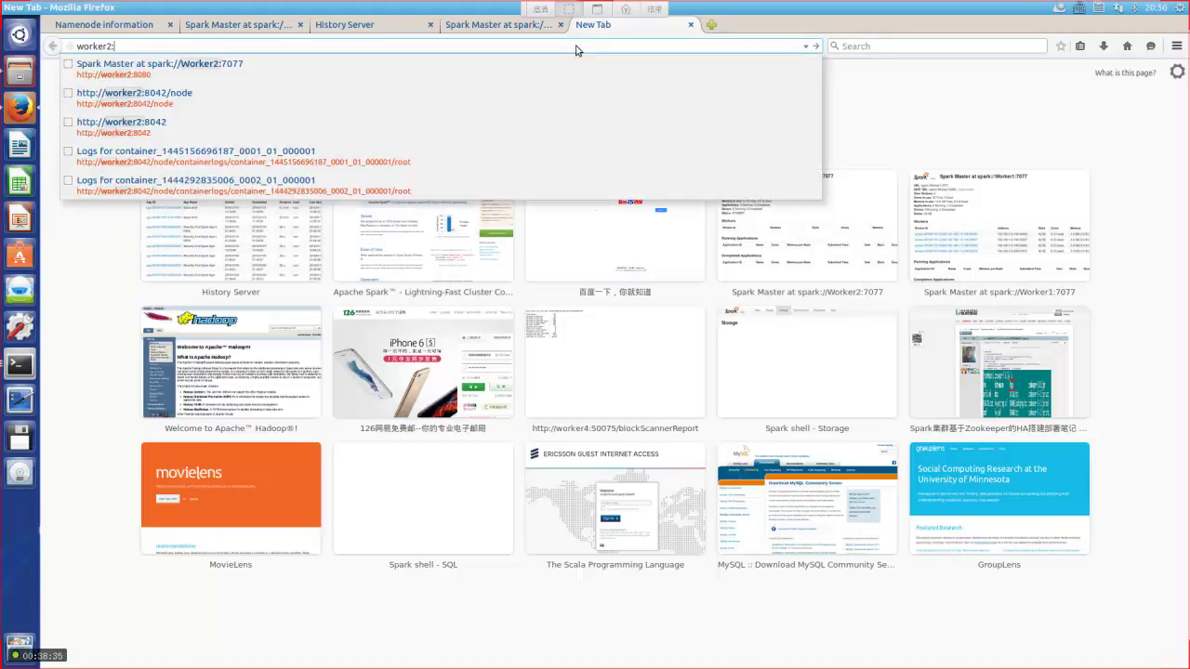
type("8080")
key("Return")
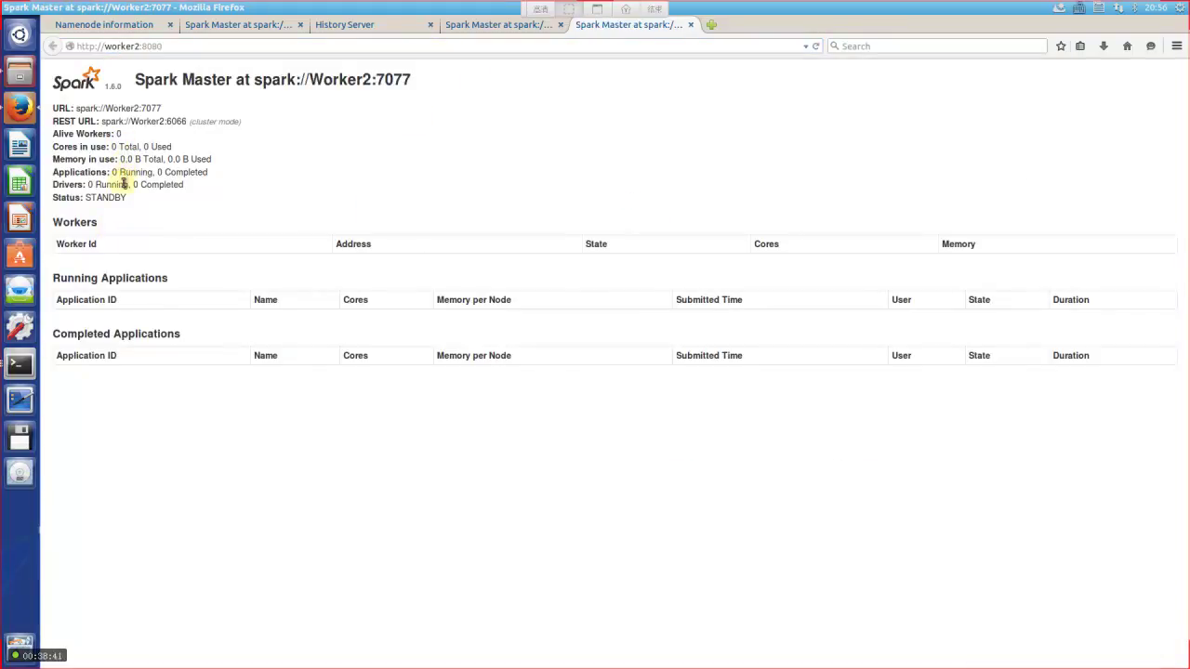
Highlight the Status line on Worker2's page, and compare it with the Spark Master pages of Worker1 and Master
left_click_drag(58, 198, 127, 198)
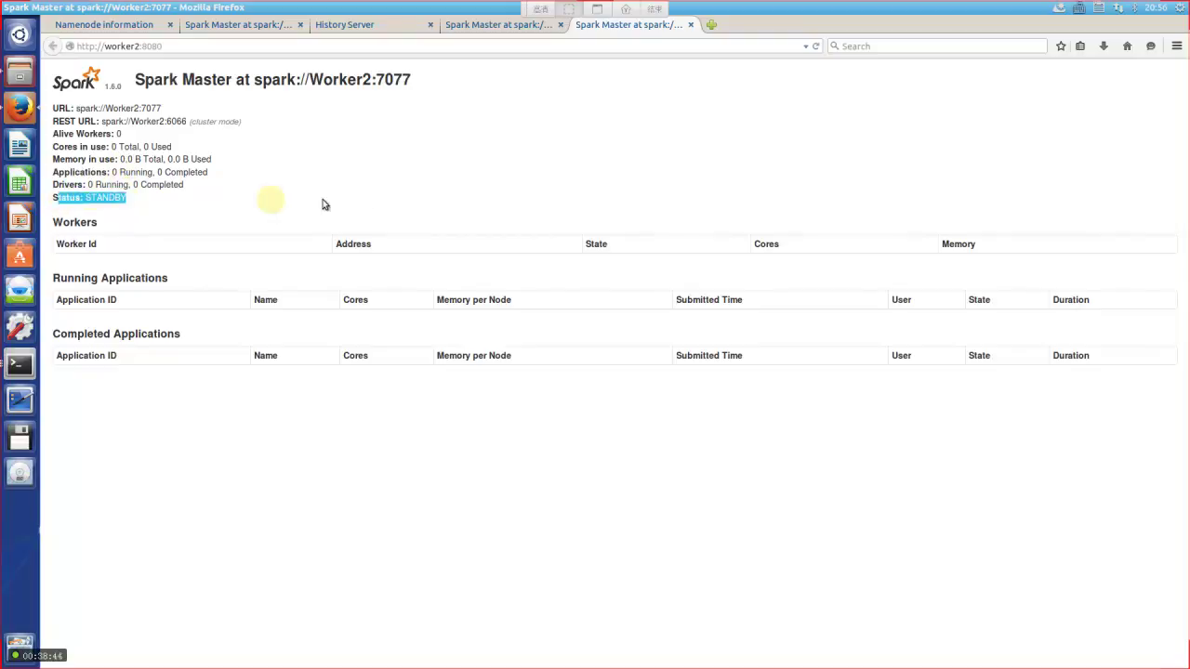
left_click(481, 28)
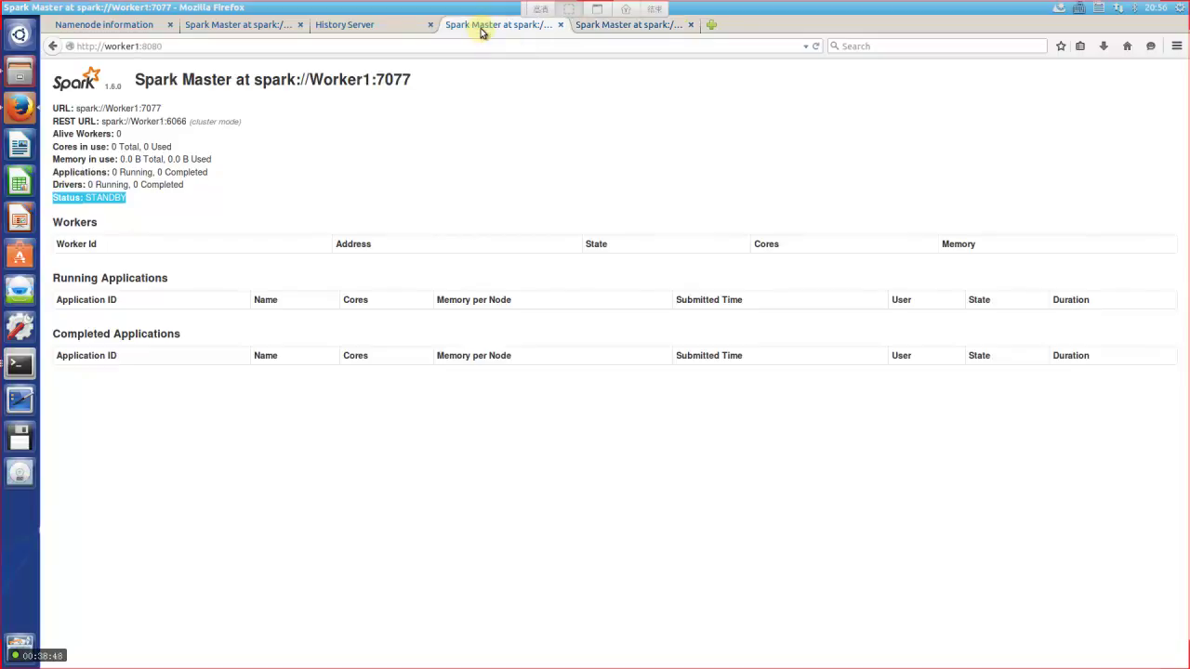
left_click(595, 26)
left_click(213, 27)
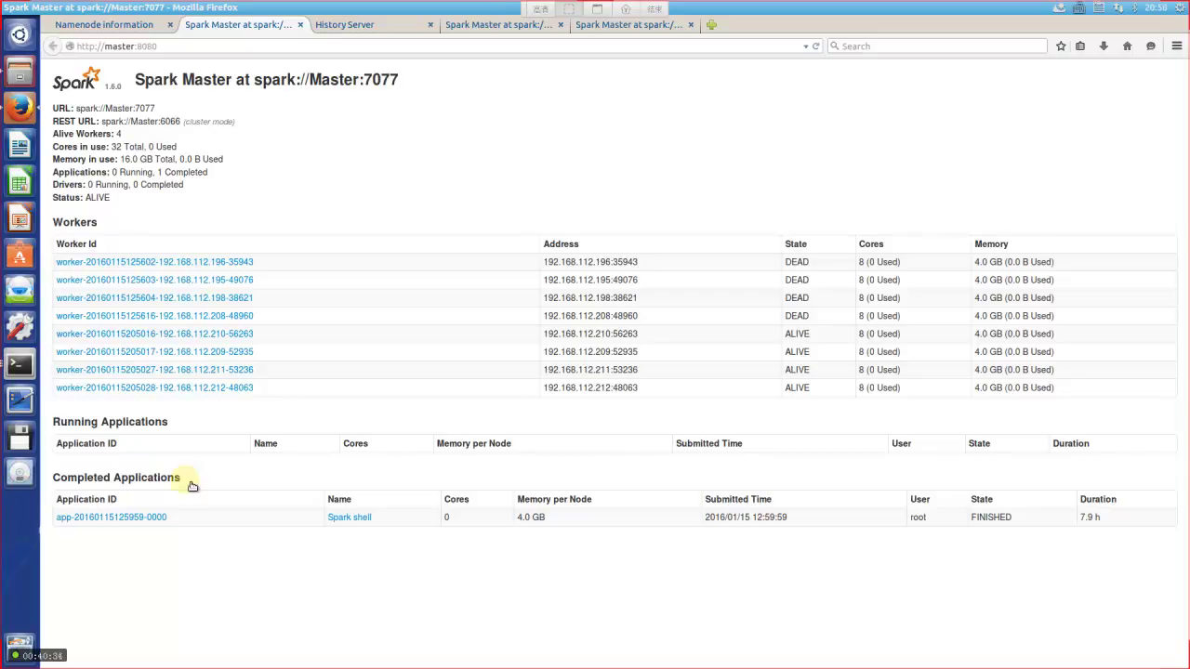
Switch to the Worker2 terminal, change to Spark's ../bin directory and list its contents
left_click(22, 365)
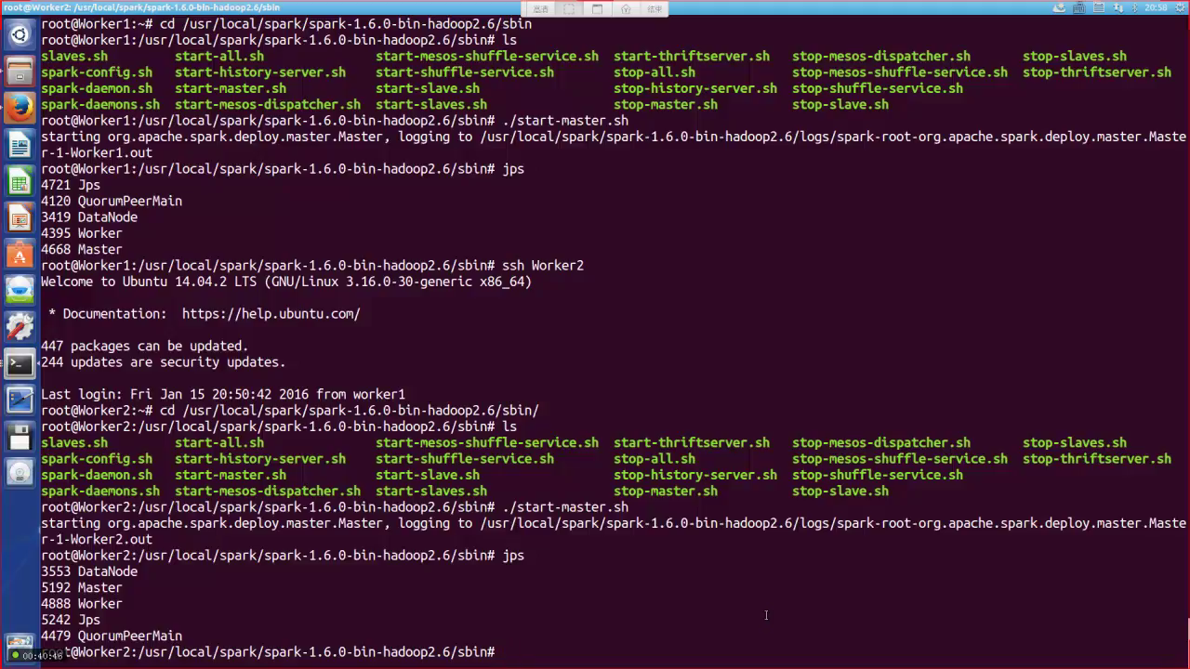
type("cd ../bin")
key("Return")
type("ls")
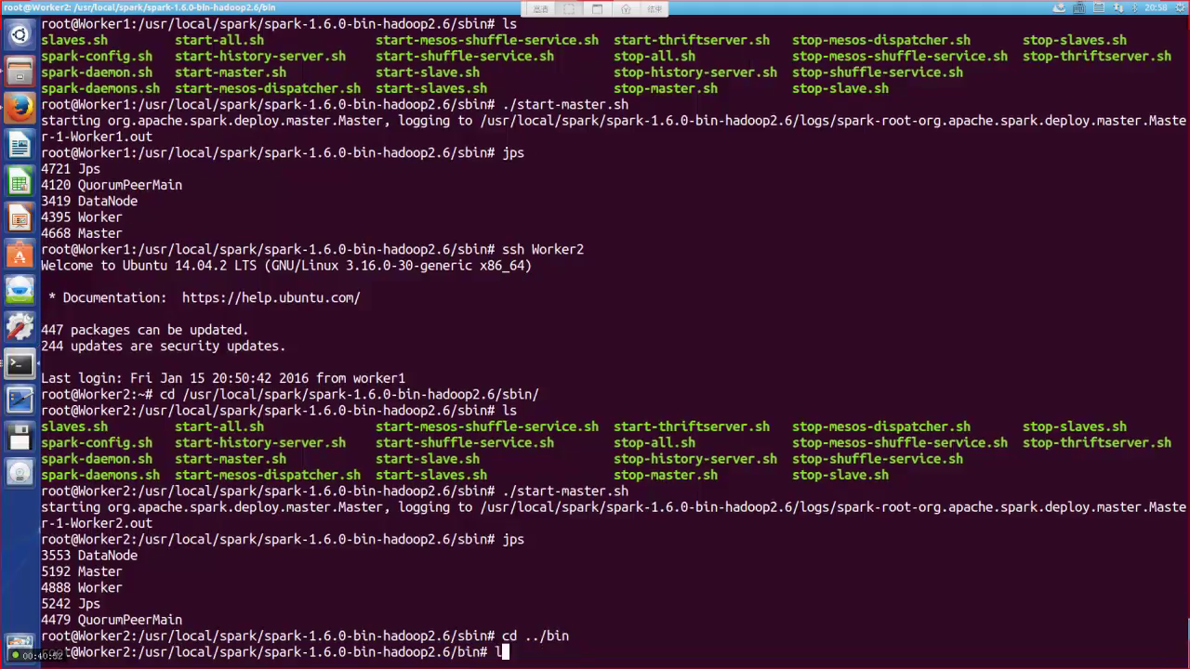
key("Return")
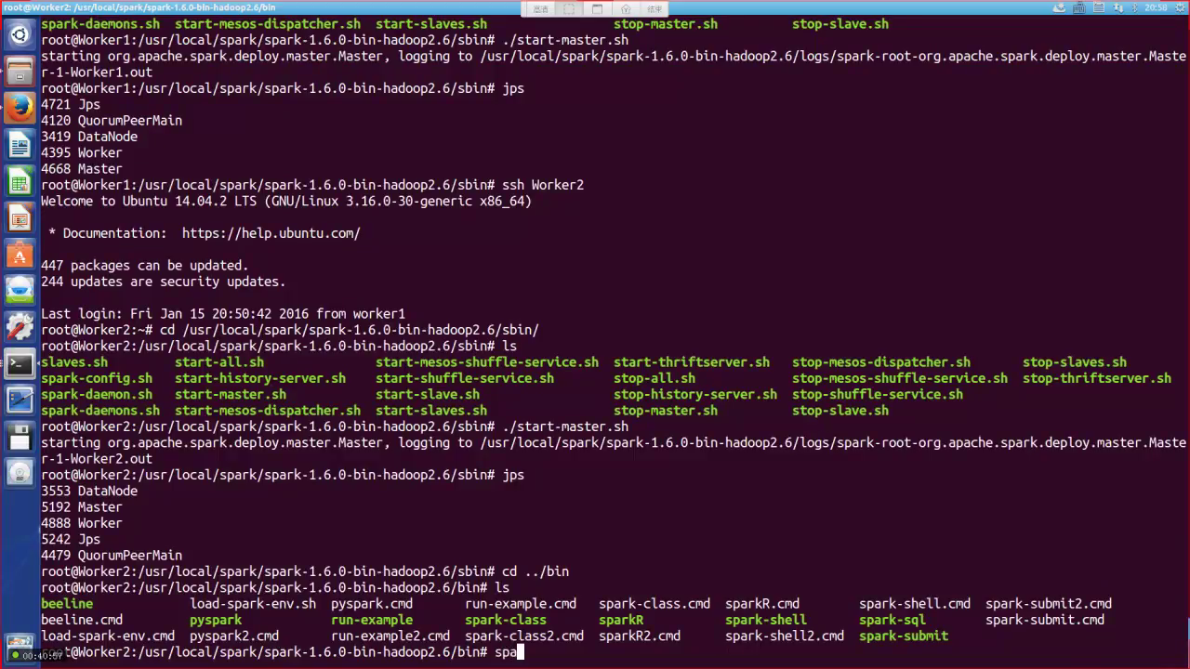
Launch the Spark shell against all three masters with ./spark-shell --master spark://Master:7077,Worker1:7077,Worker2:7077
type("./spark-shell --master")
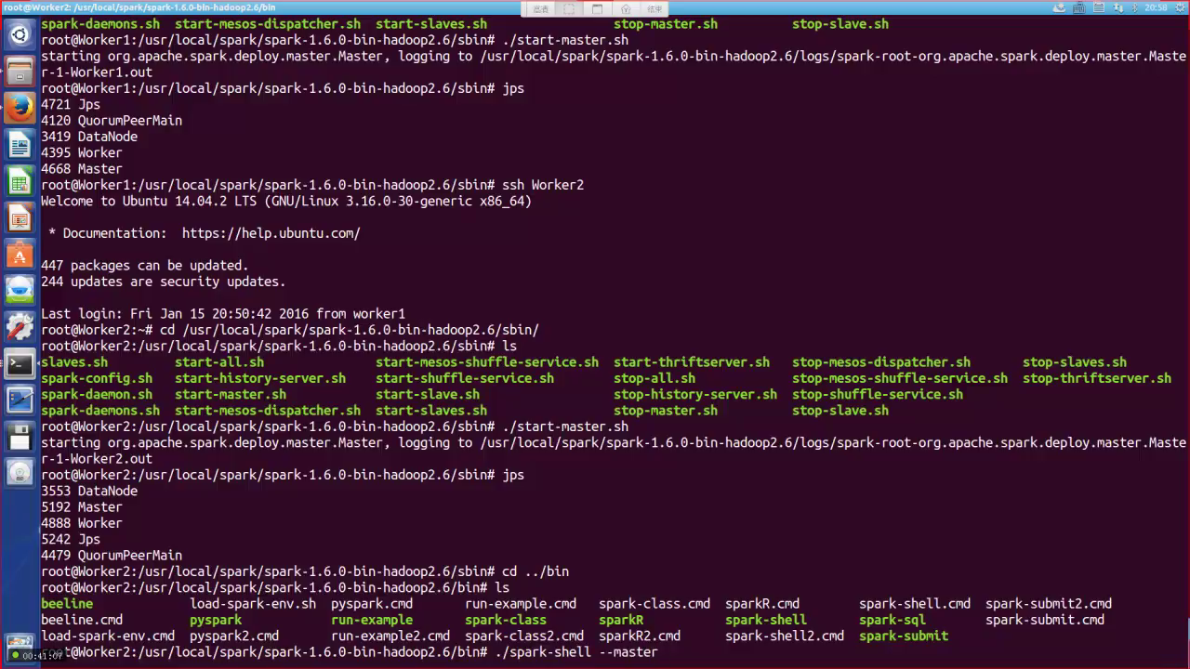
key("ctrl+space")
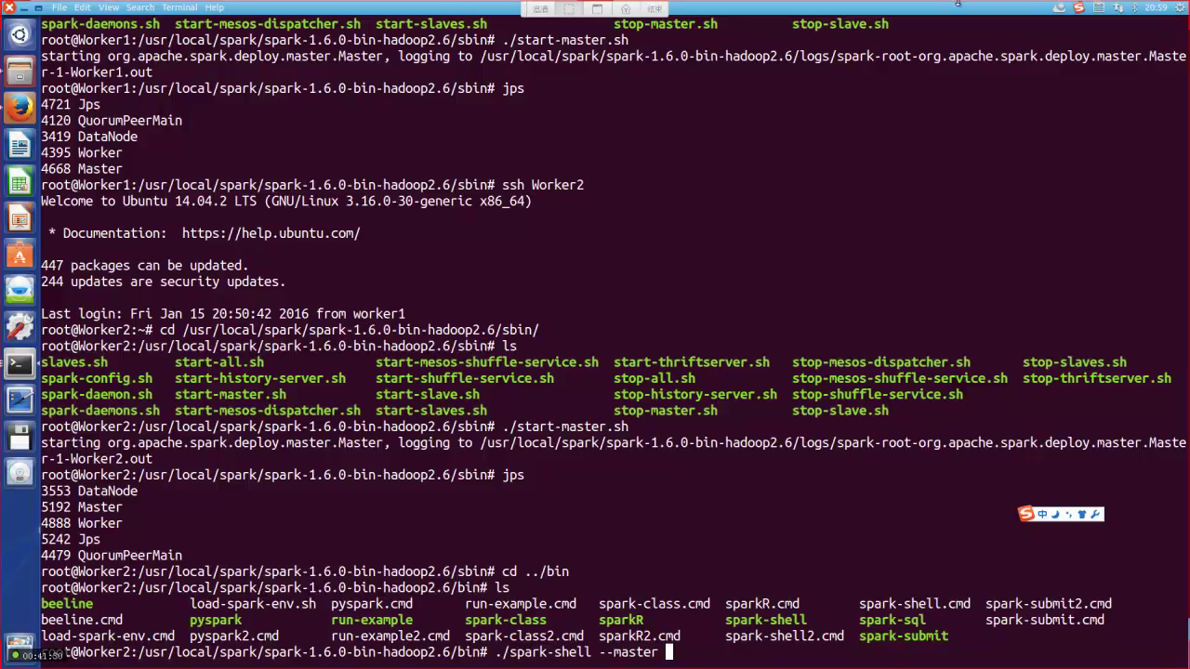
key("super")
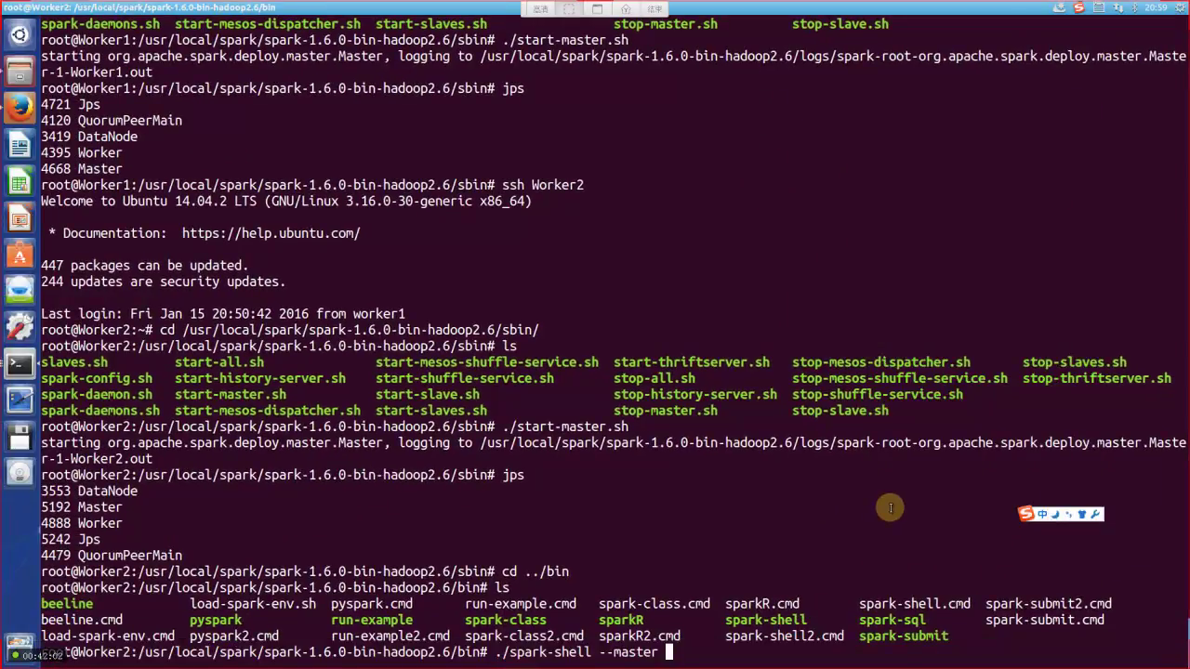
type("spark")
key("shift")
type("spark://Maste")
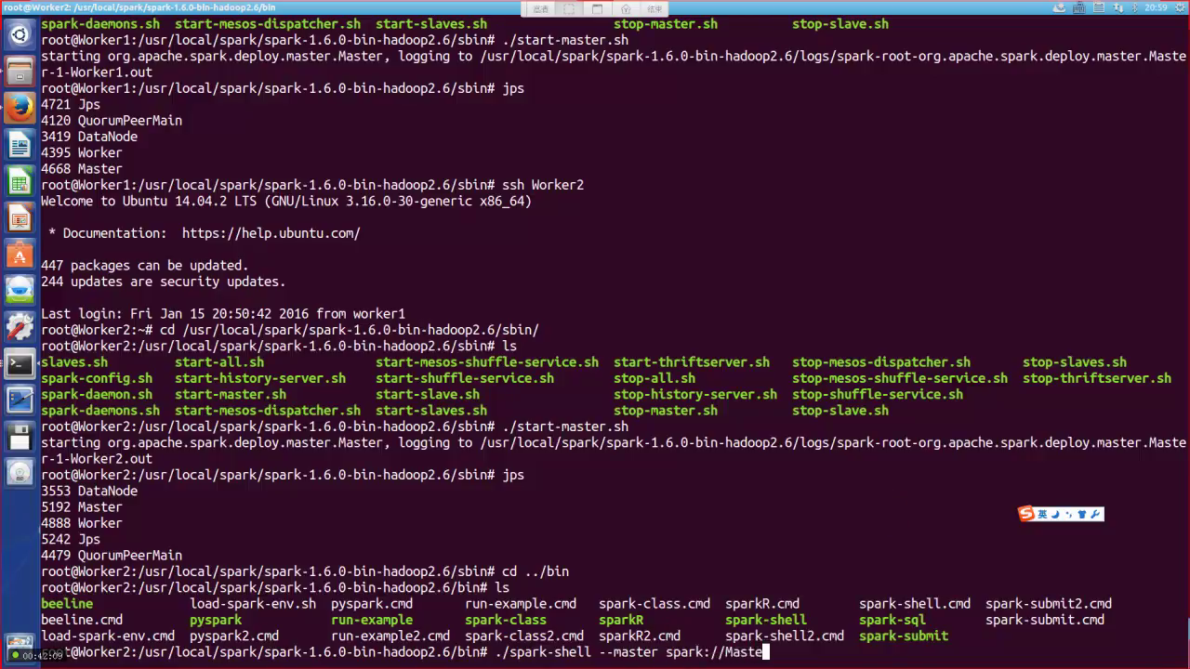
type("r:7077,Worker1")
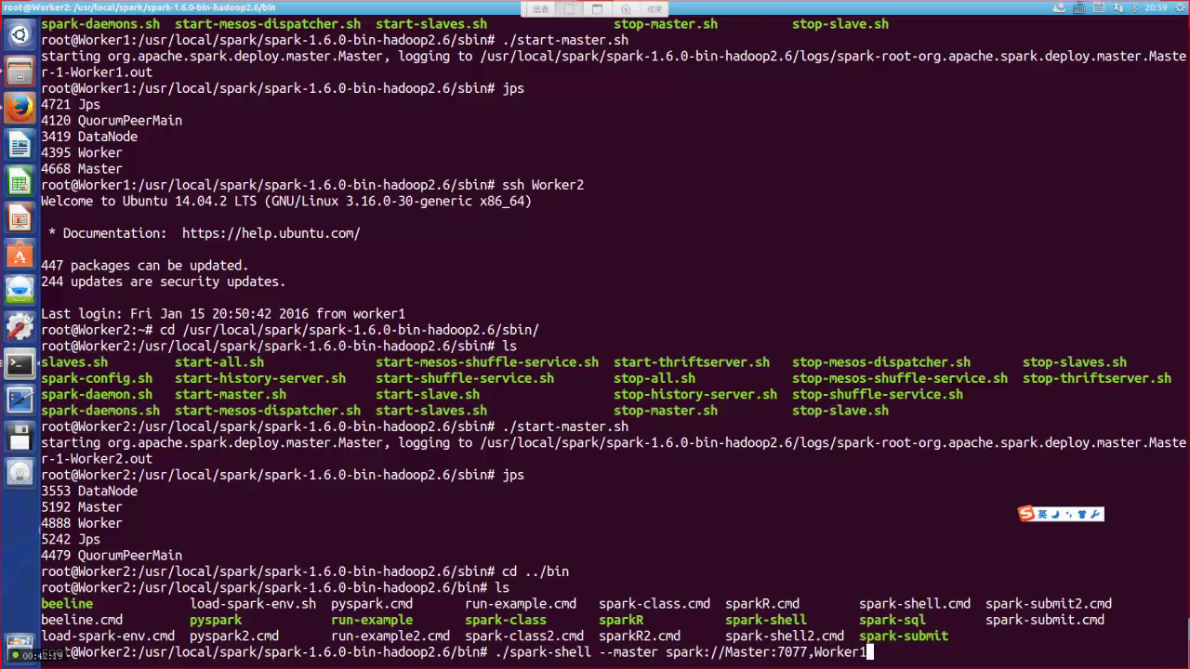
type(":7077,Worker2")
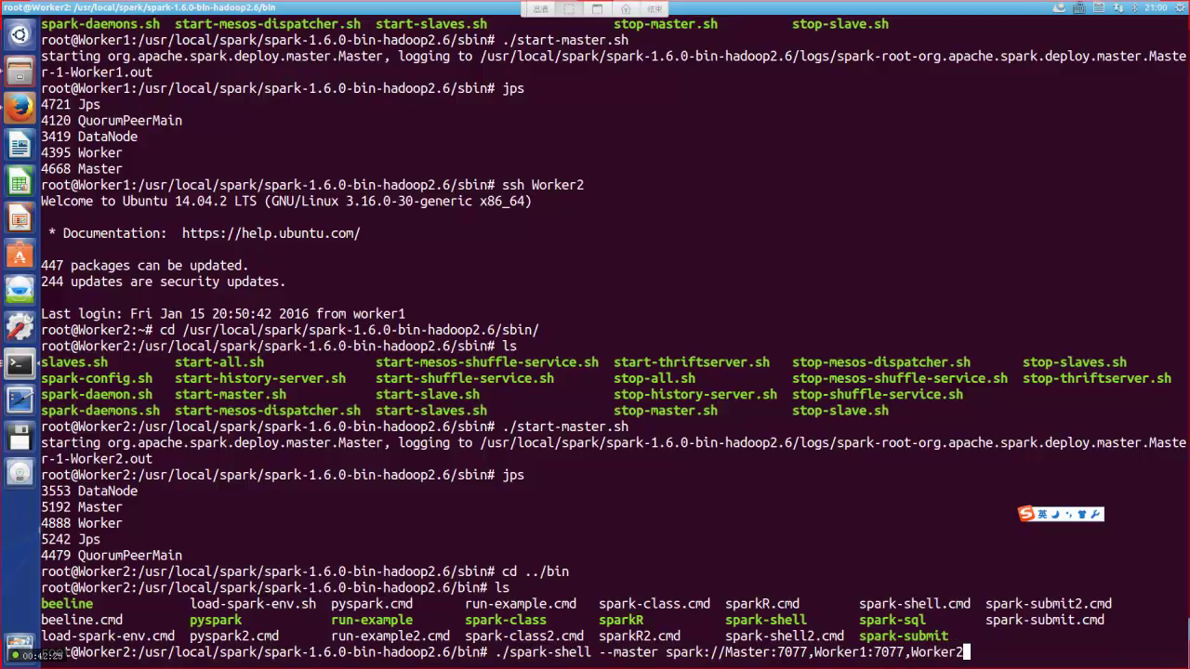
type(":7077")
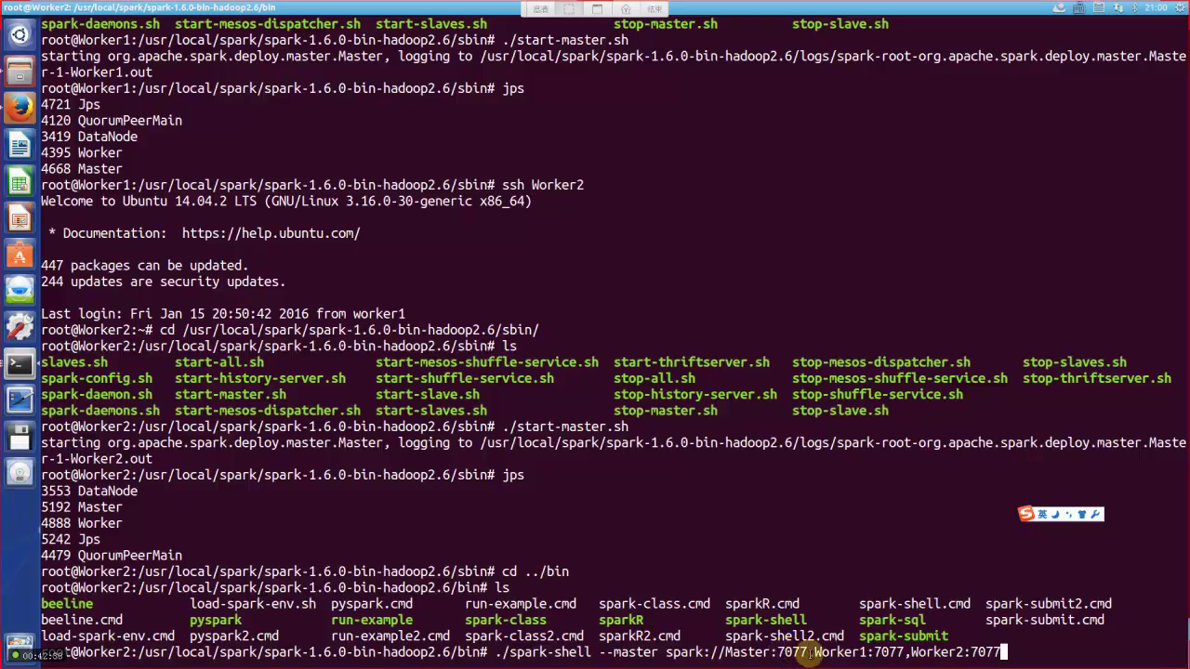
key("Return")
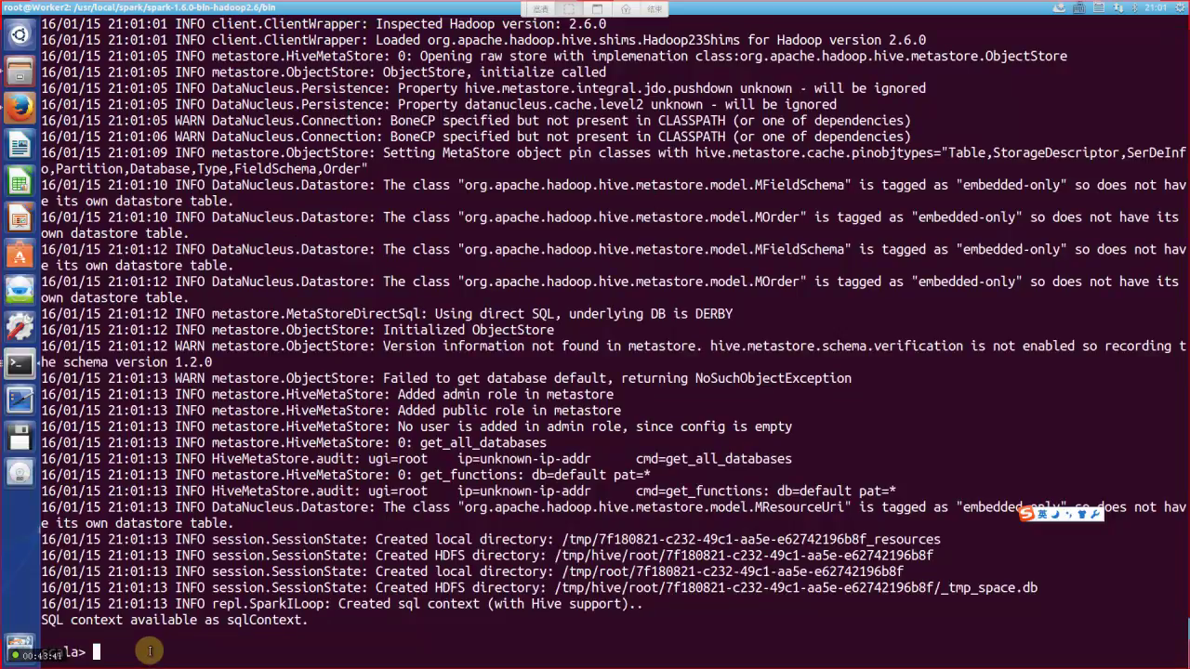
Evaluate sc in the Spark shell and examine the startup log for the connections to the masters and the executor registrations
type("sc")
key("Return")
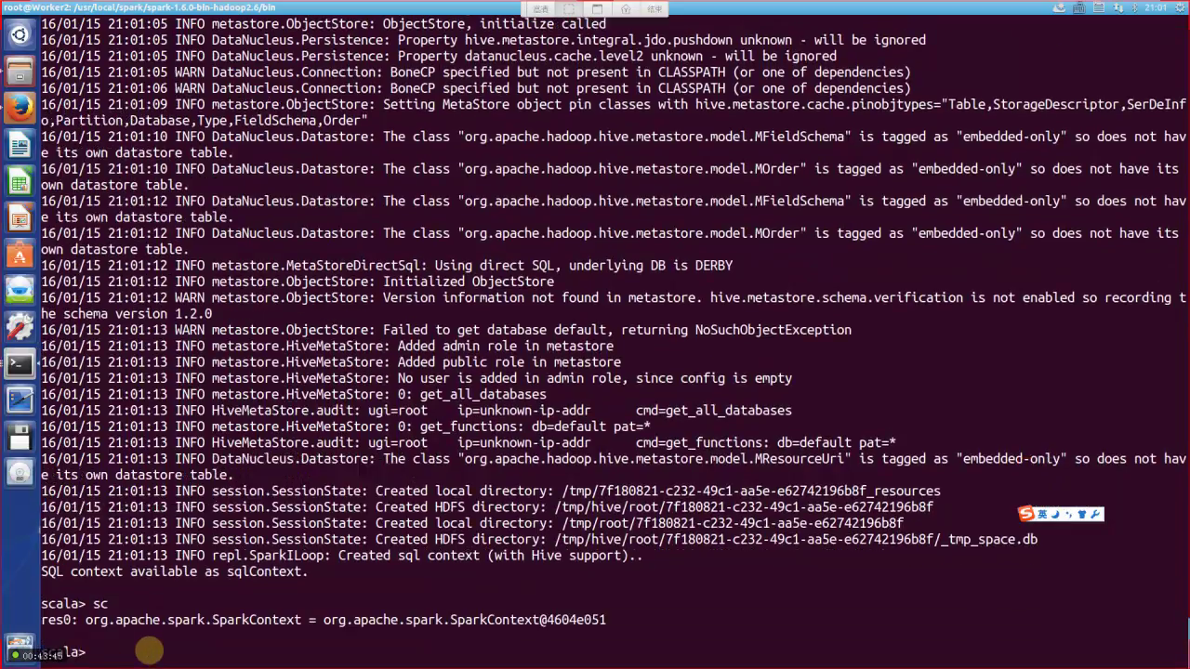
scroll(402, 490, "up", 20)
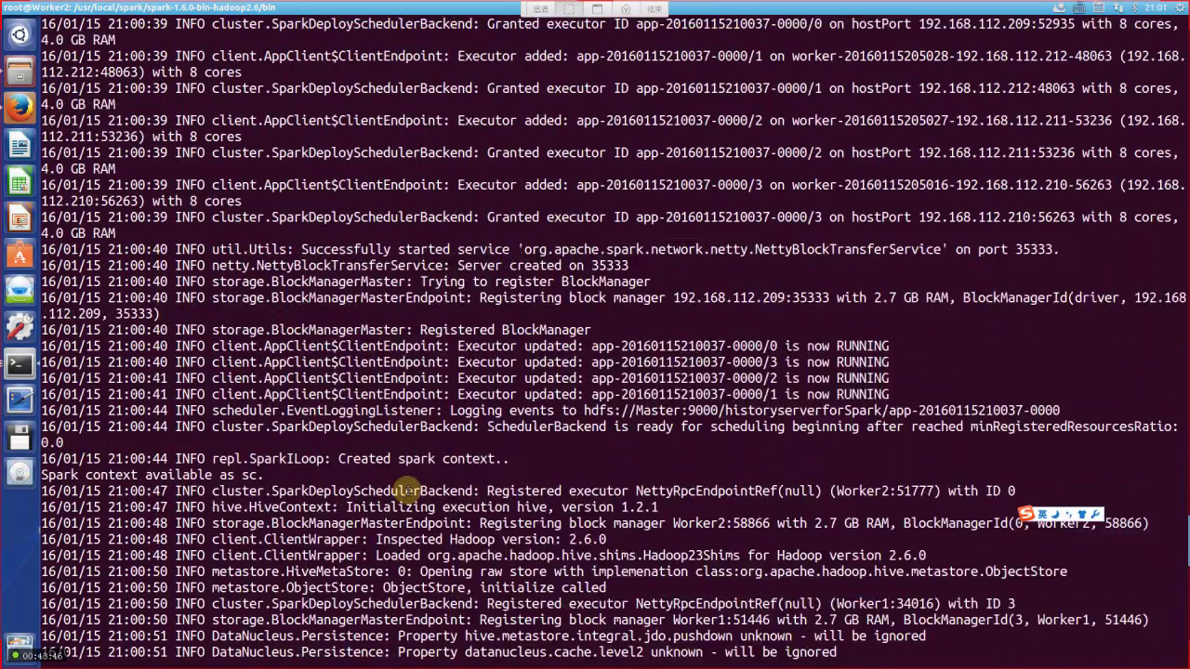
scroll(407, 490, "up", 3)
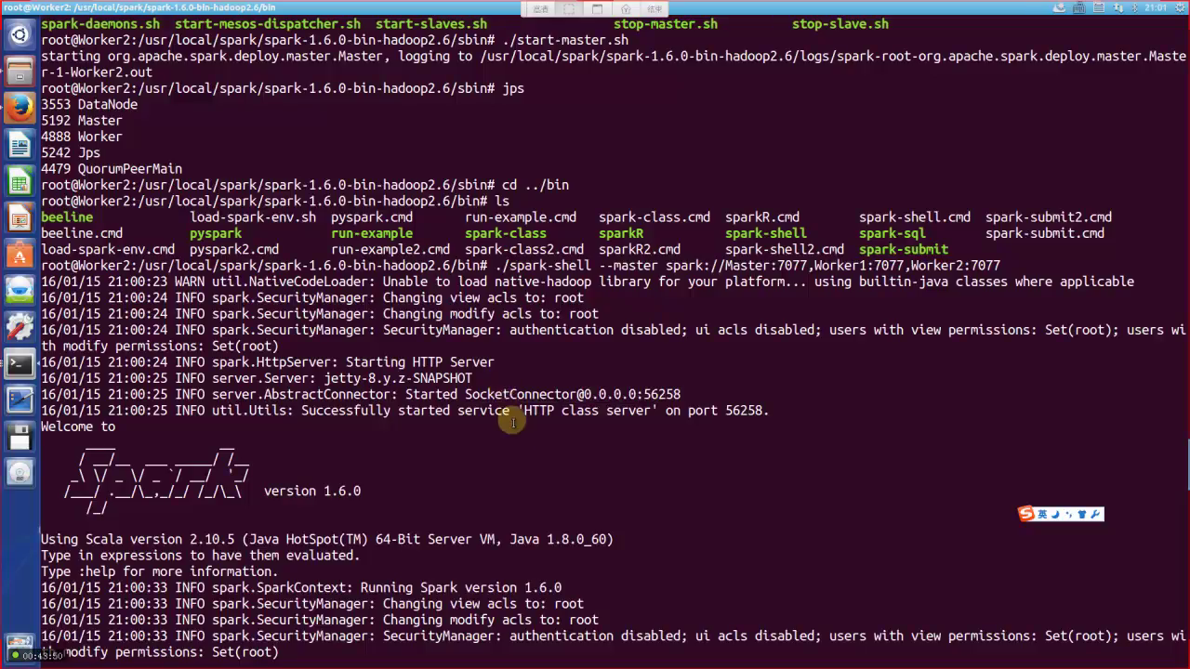
scroll(512, 423, "down", 7)
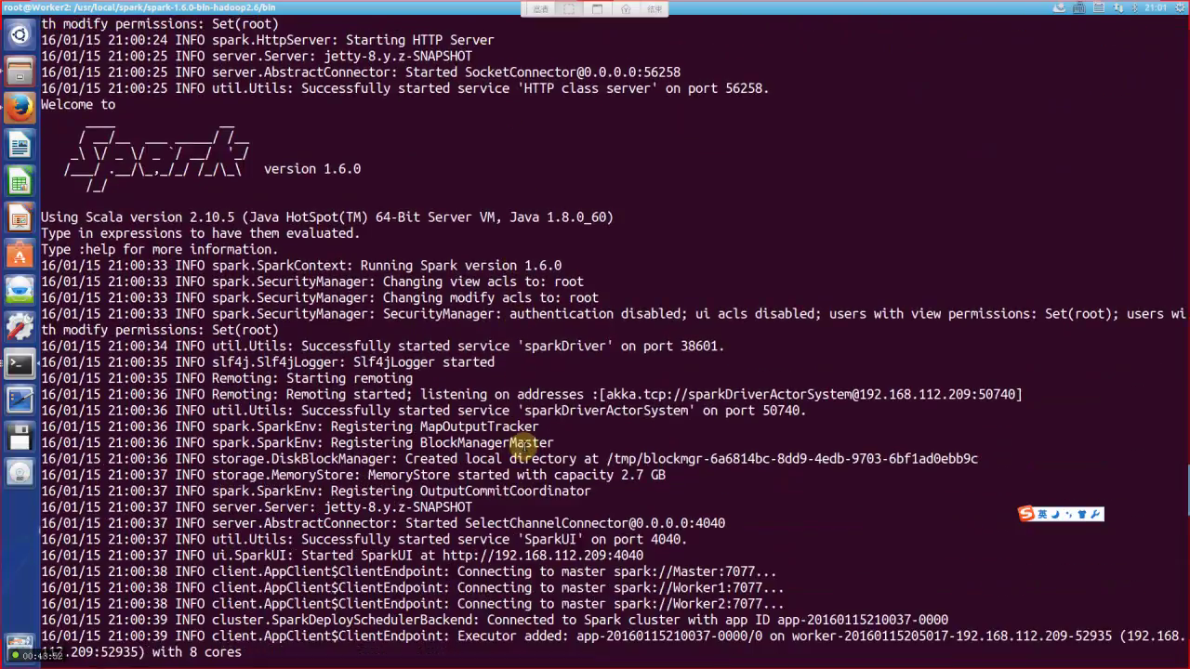
scroll(525, 444, "down", 3)
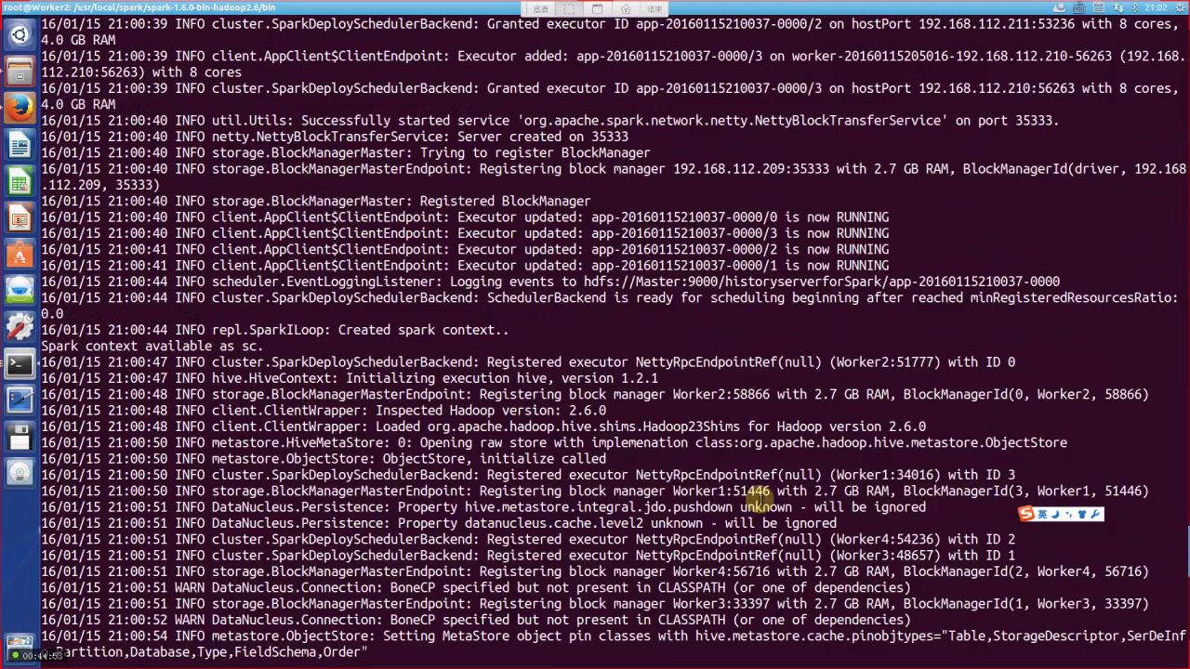
type("sc")
key("Return")
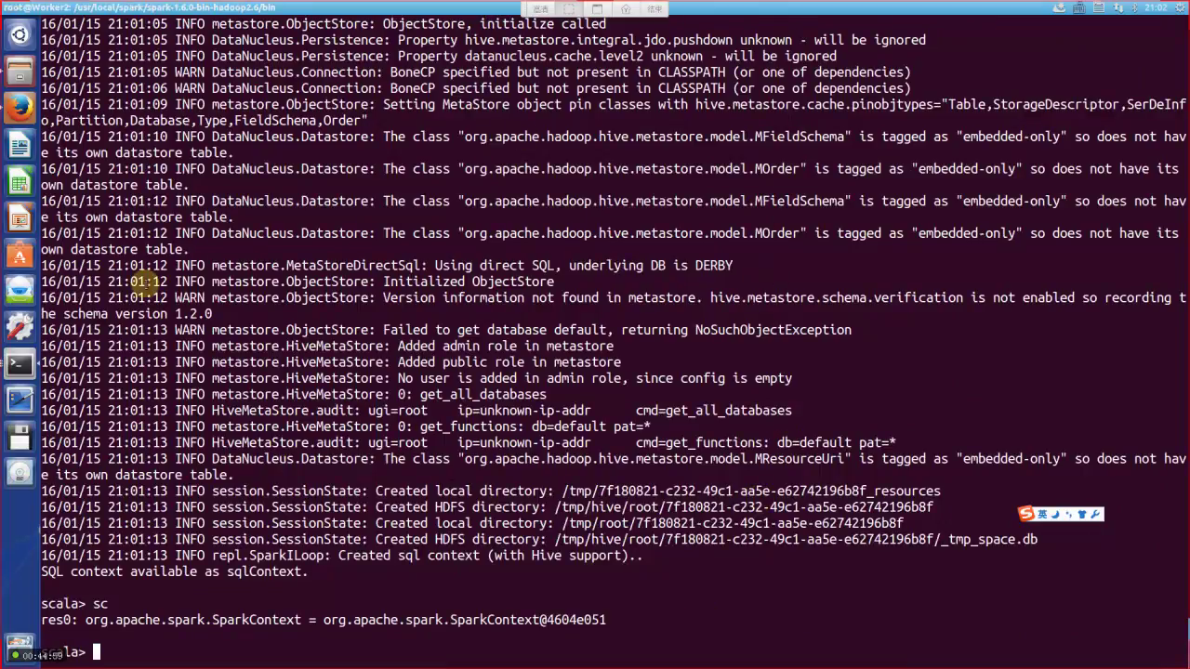
Open a new terminal window on Master and move it to the upper part of the screen, over the Spark shell
right_click(26, 369)
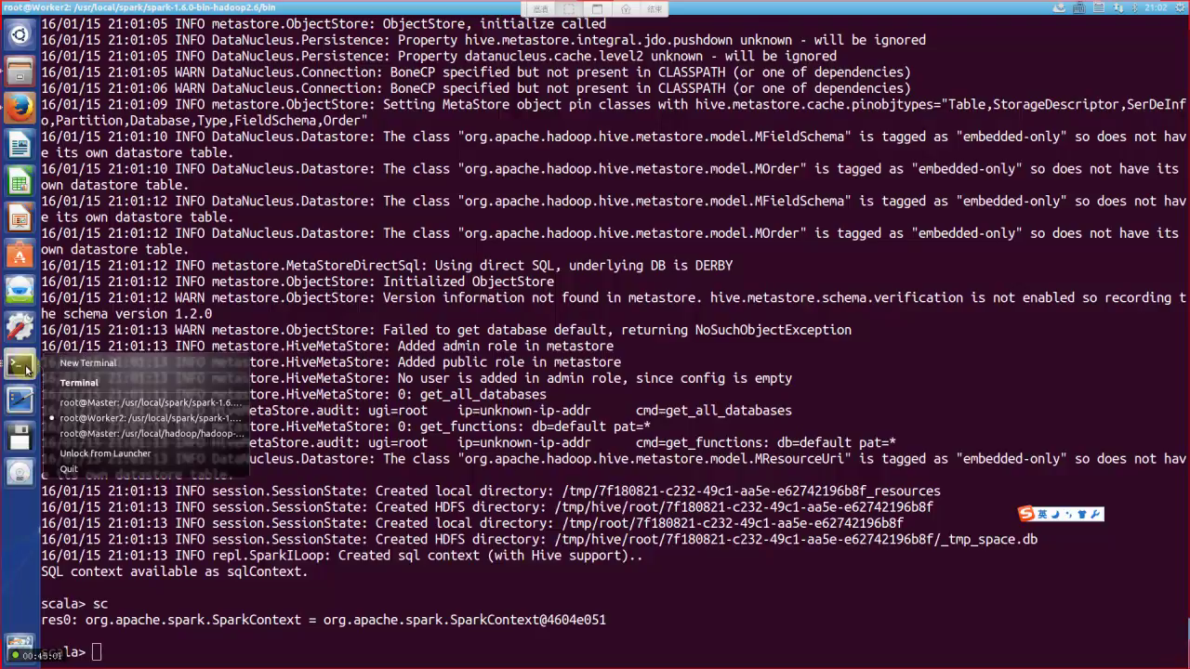
left_click(88, 363)
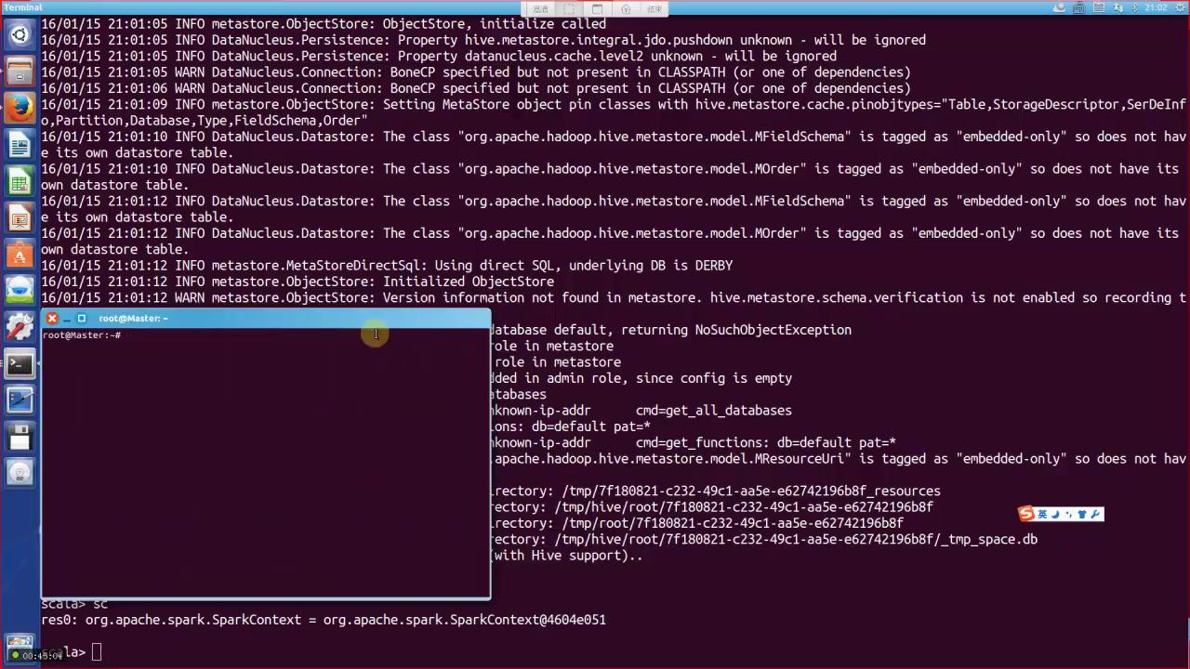
left_click_drag(386, 319, 870, 174)
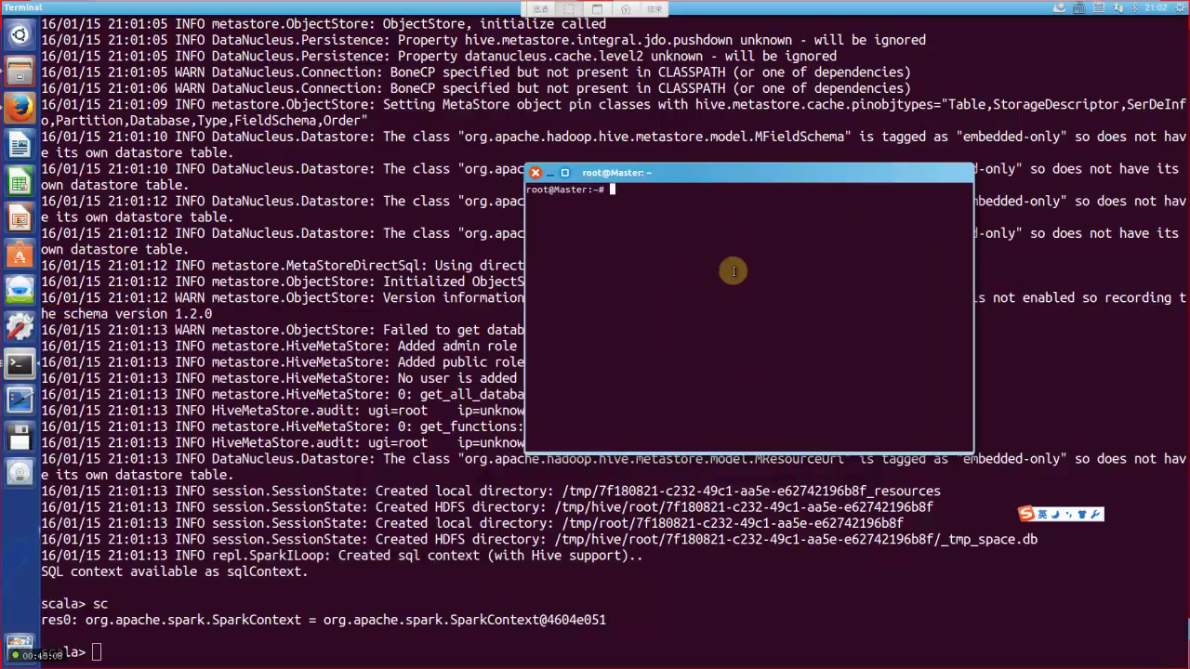
Change to the directory /usr/local/spark/spark-1.6.0-bin-hadoop2.6/sbin in the new Master terminal
type("cd /usr/")
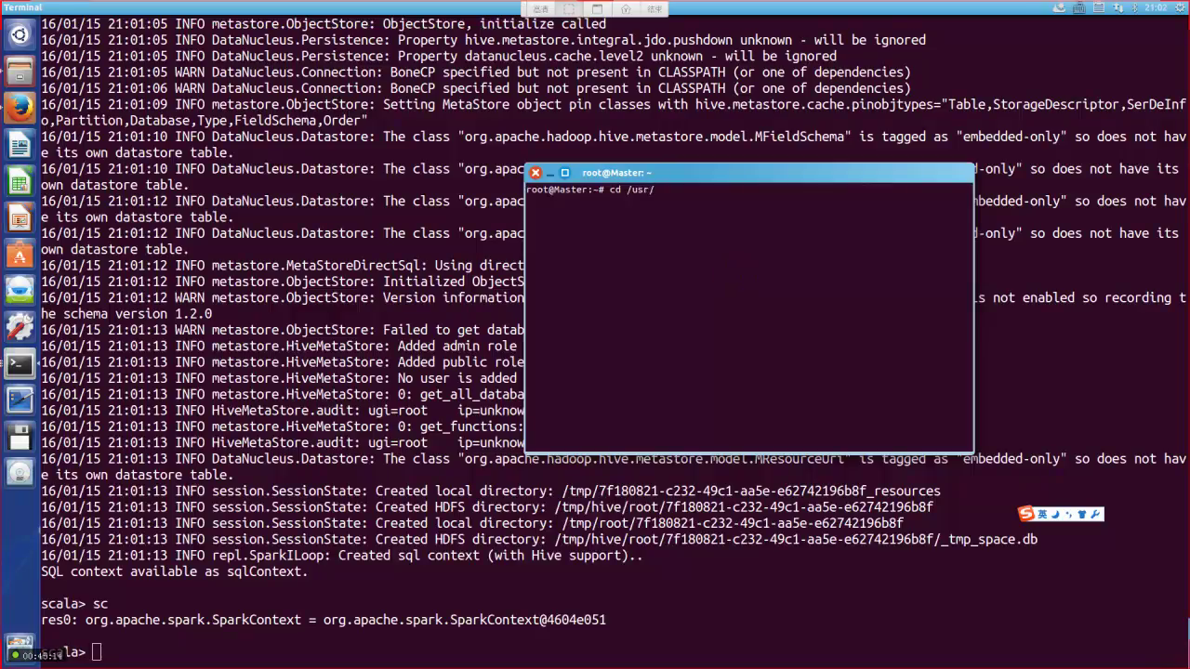
type("local/spark/spar")
key("Tab")
type("s in")
key("Left")
key("Left")
key("BackSpace")
type("b")
key("Return")
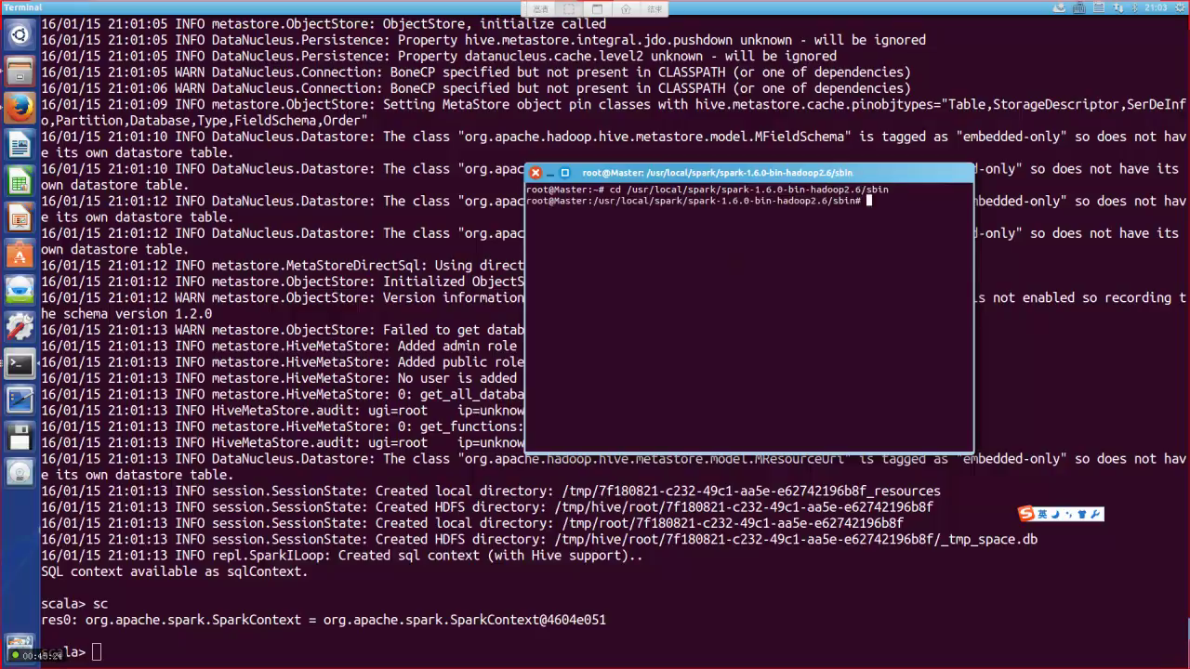
Stop the Spark master on Master with ./stop-master.sh and examine the Spark shell's log for the failover messages
type("./stop-master.sh")
key("Return")
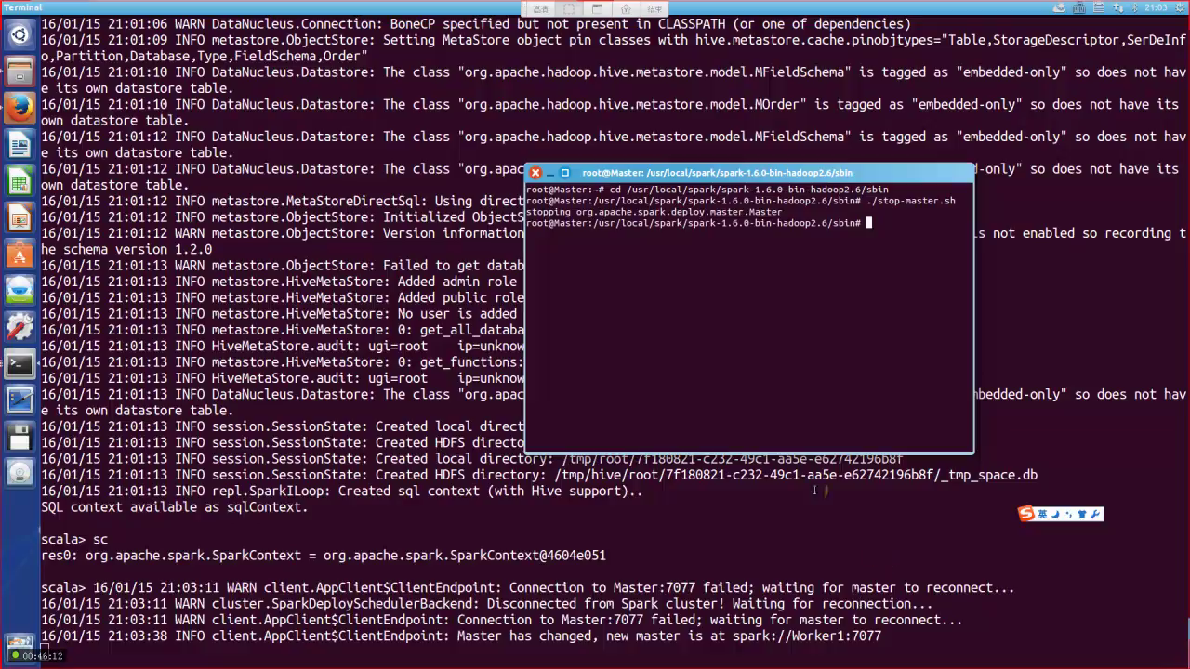
left_click_drag(686, 172, 626, 112)
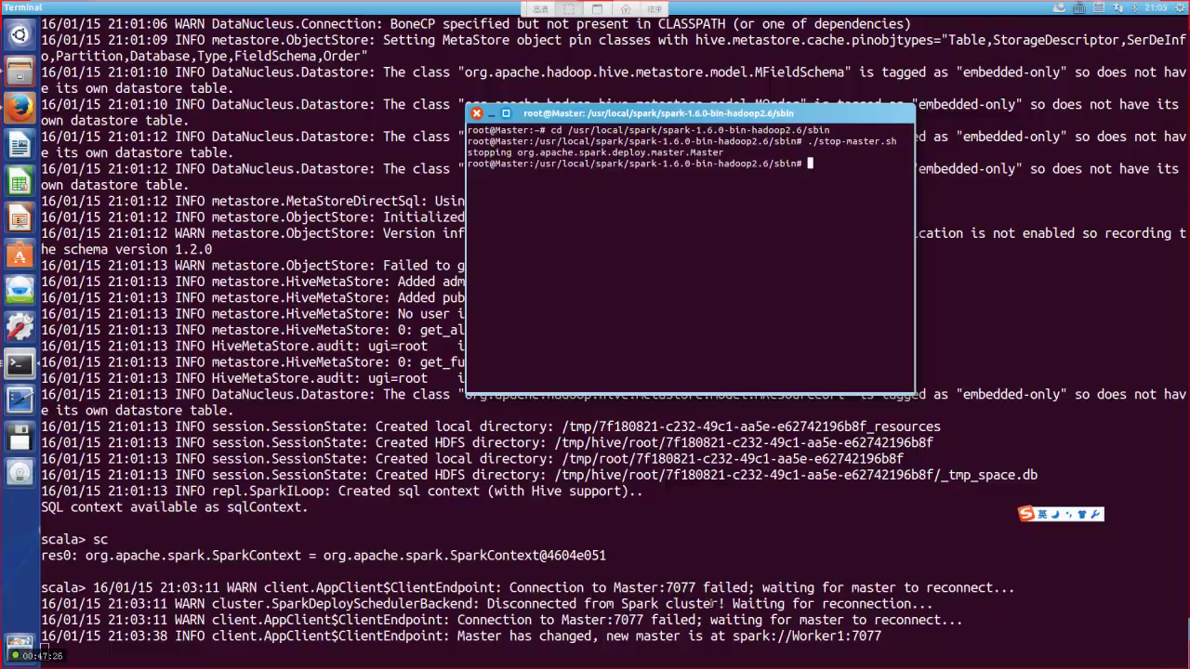
left_click(480, 620)
left_click(573, 620)
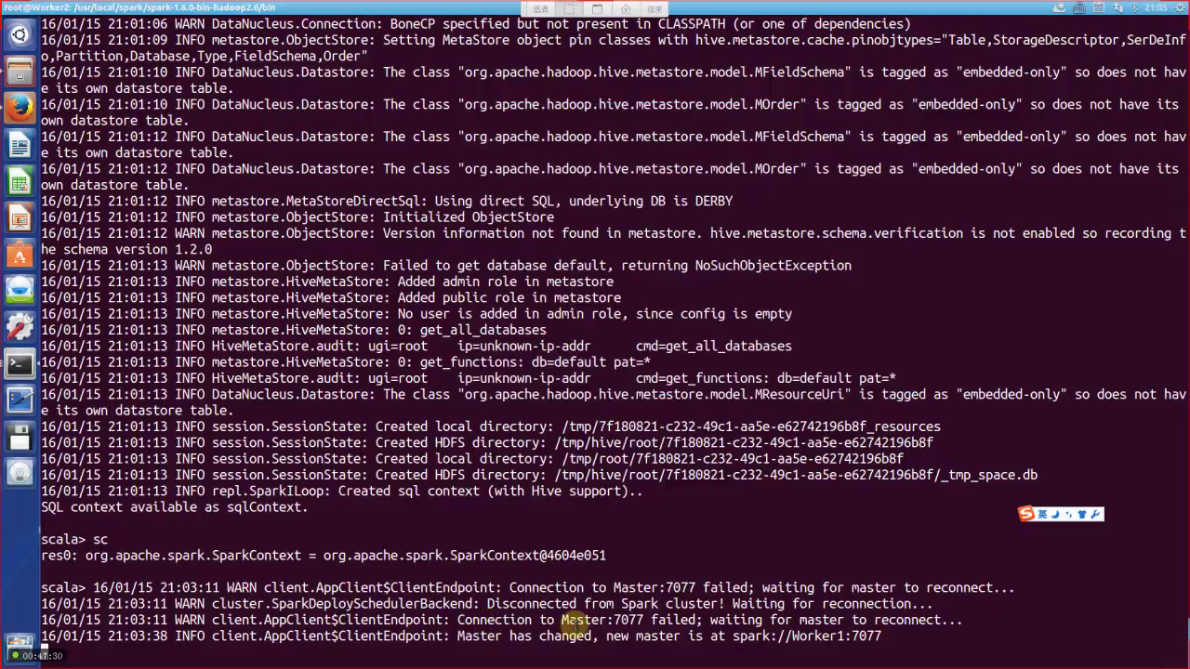
left_click(557, 650)
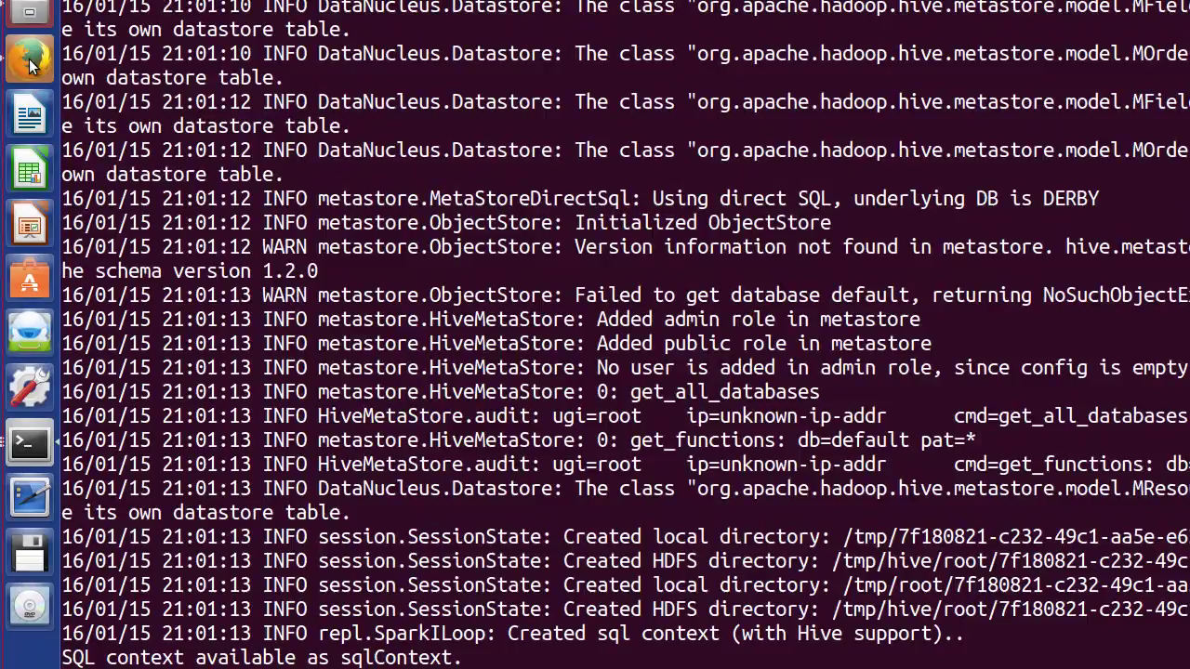
Reload the master:8080 page in Firefox and list Master's Java processes with jps in a temporary terminal, exiting it when done
left_click(24, 88)
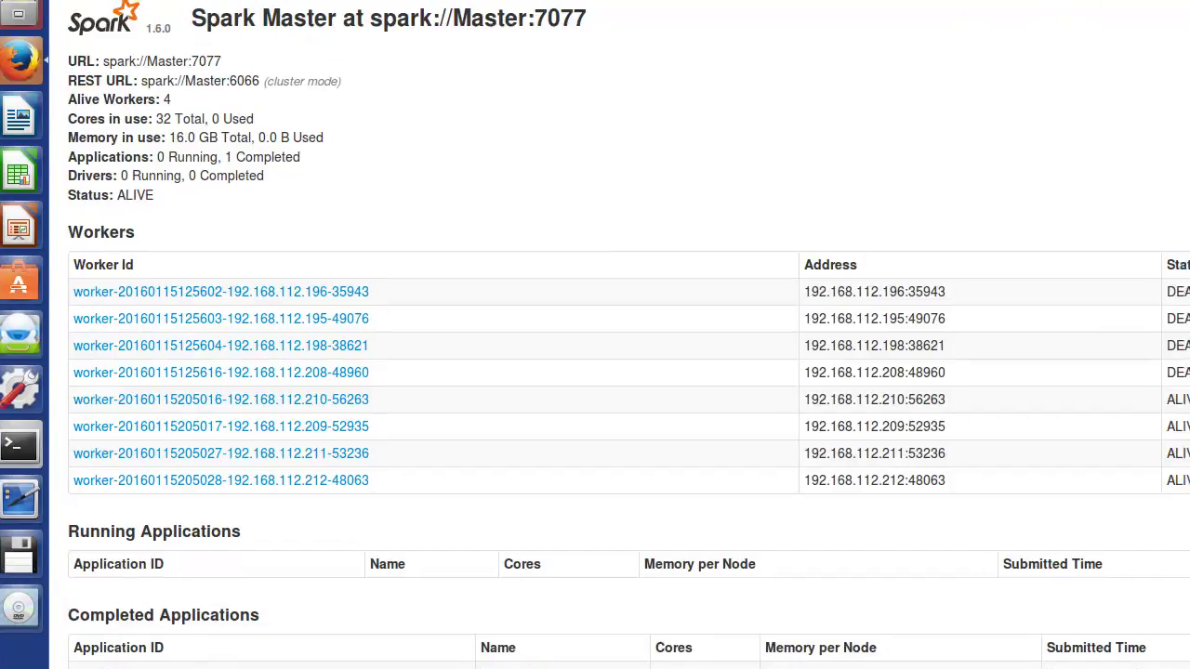
left_click(629, 69)
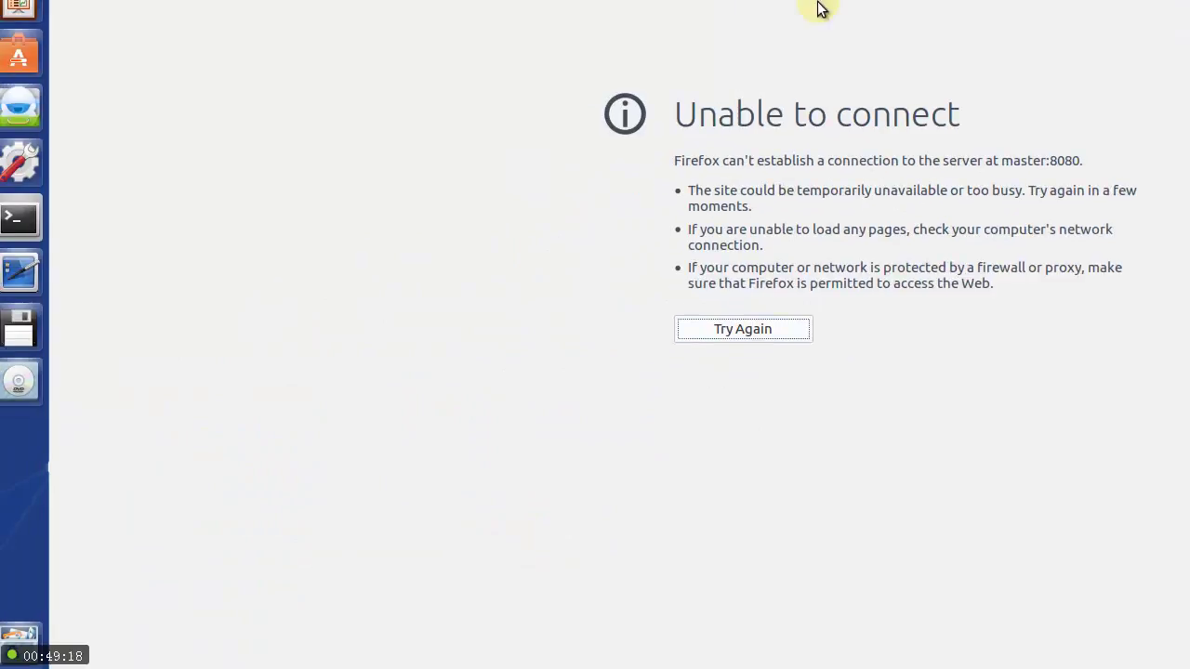
right_click(56, 214)
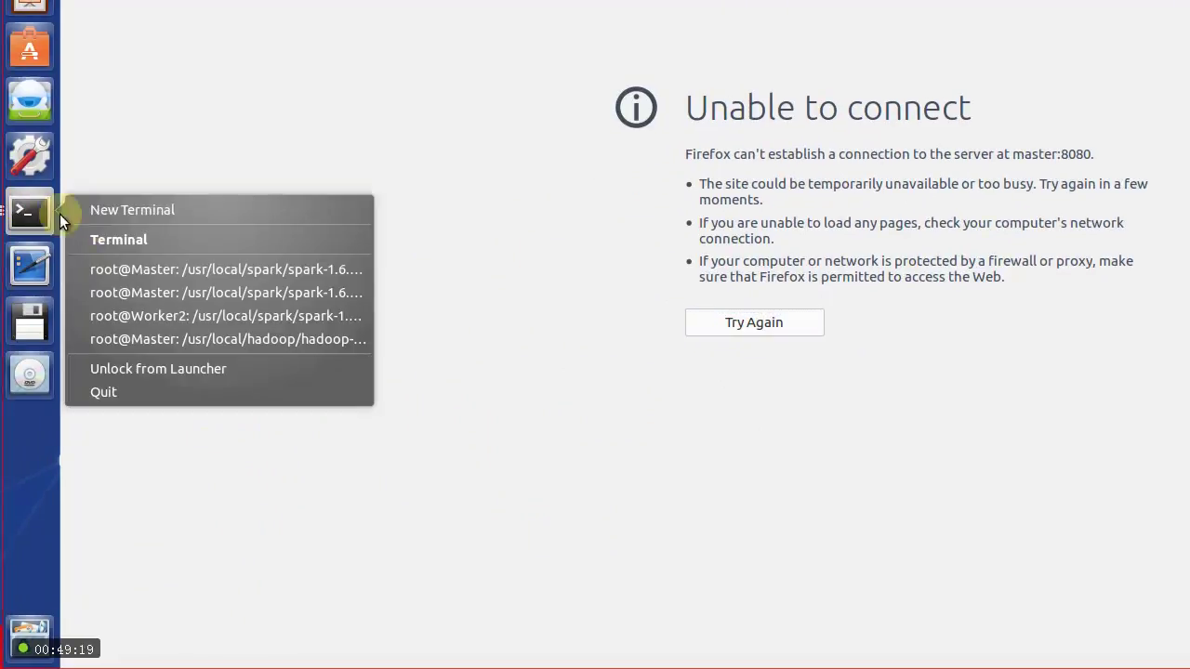
left_click(154, 213)
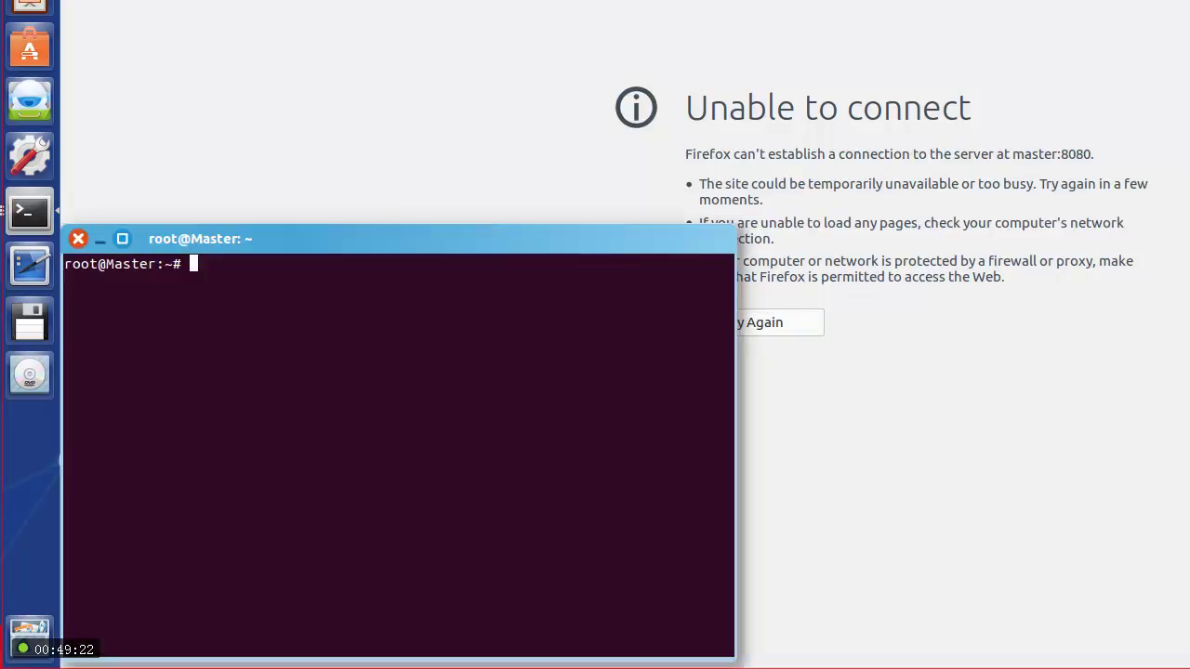
type("jps")
key("Return")
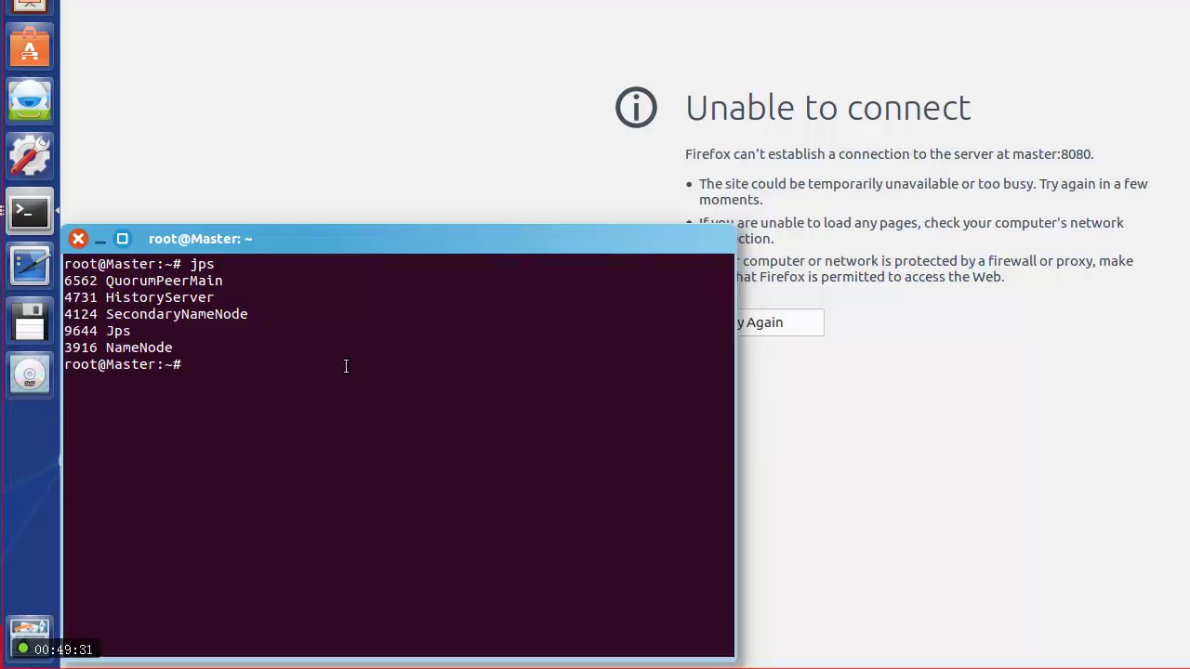
type("exit")
key("Return")
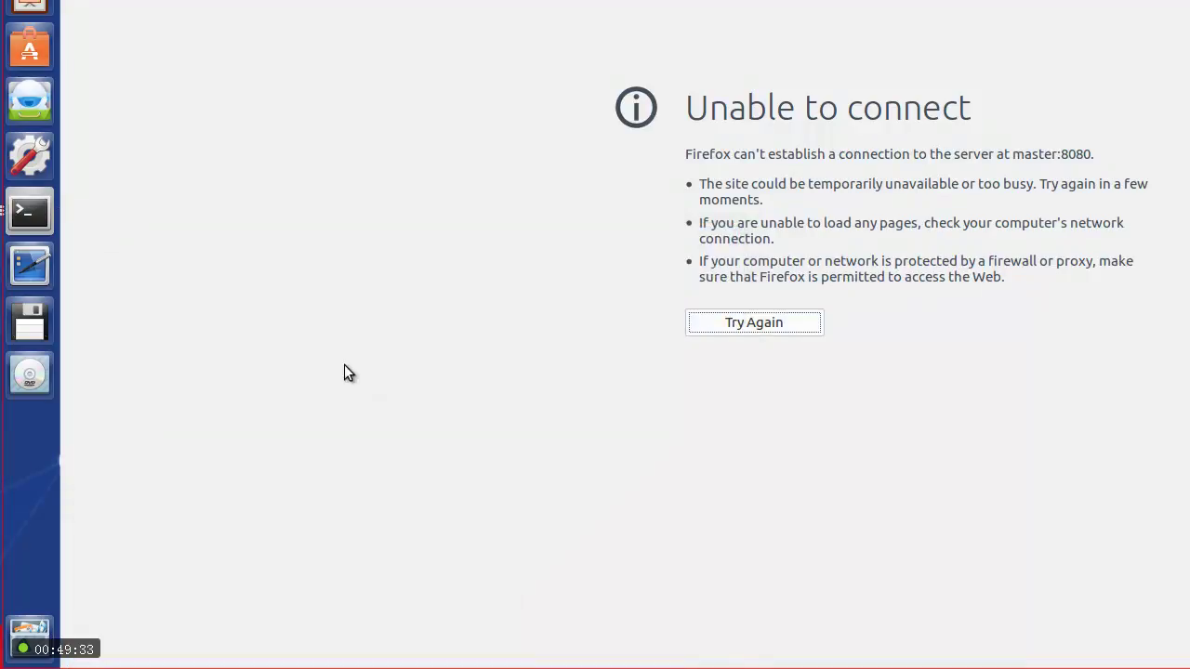
Reload the Spark web pages of worker1:8080 and worker2:8080 to check each master's status, workers and running applications
left_click(146, 35)
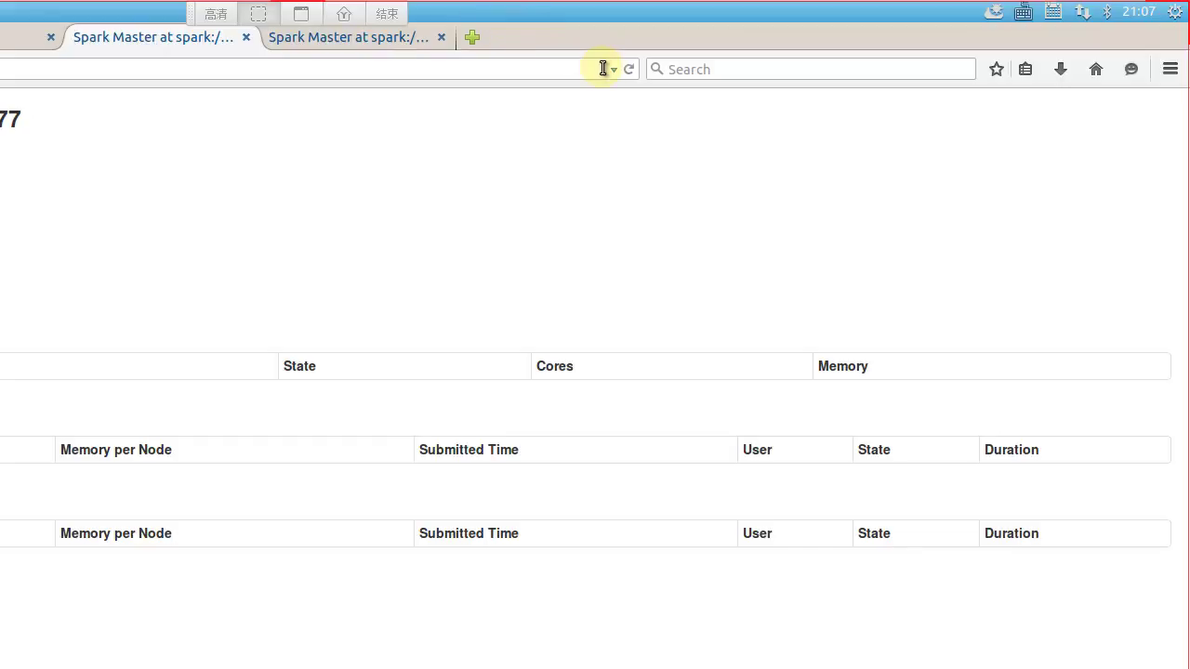
left_click(632, 69)
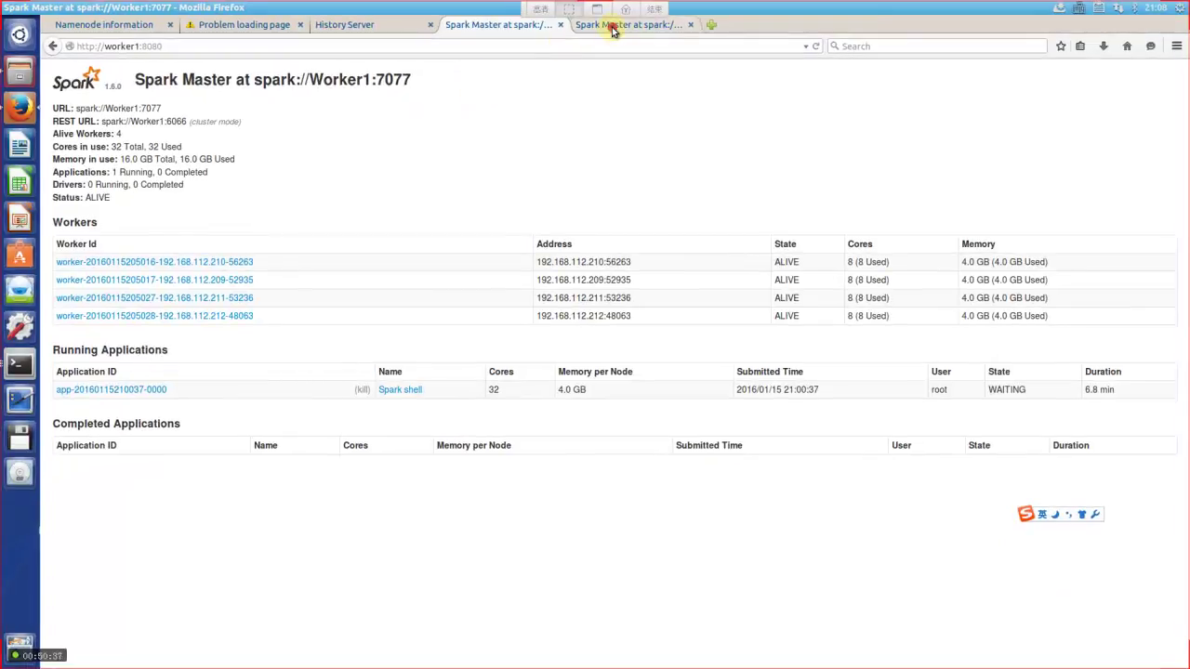
left_click(614, 25)
left_click(600, 44)
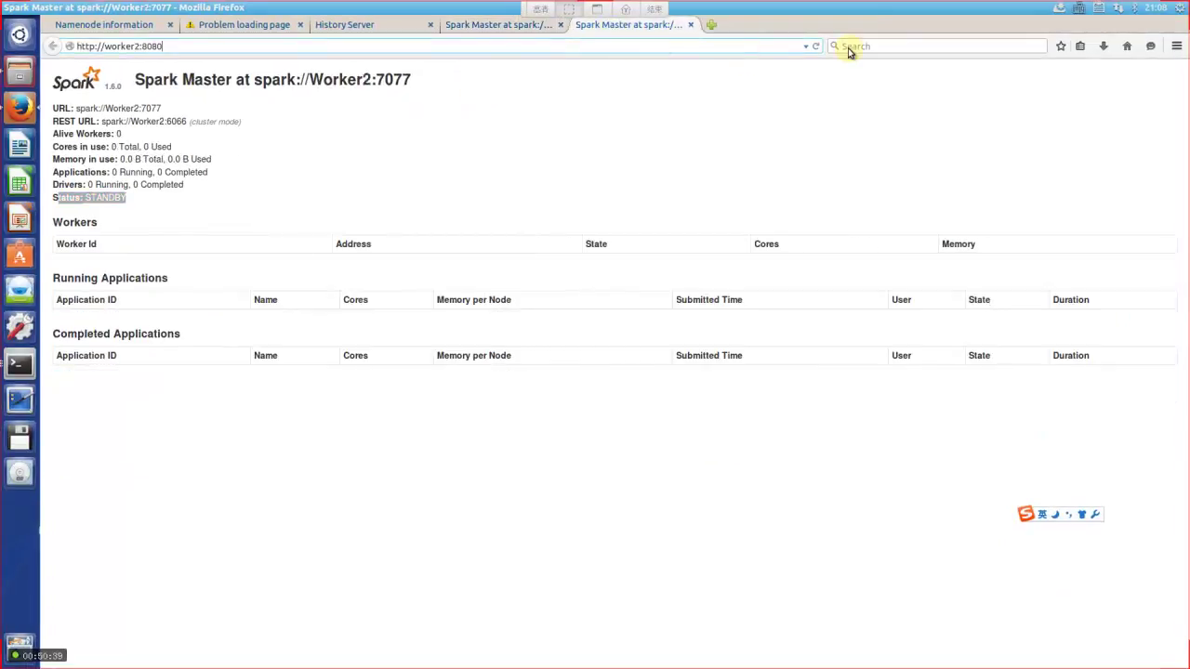
left_click(816, 46)
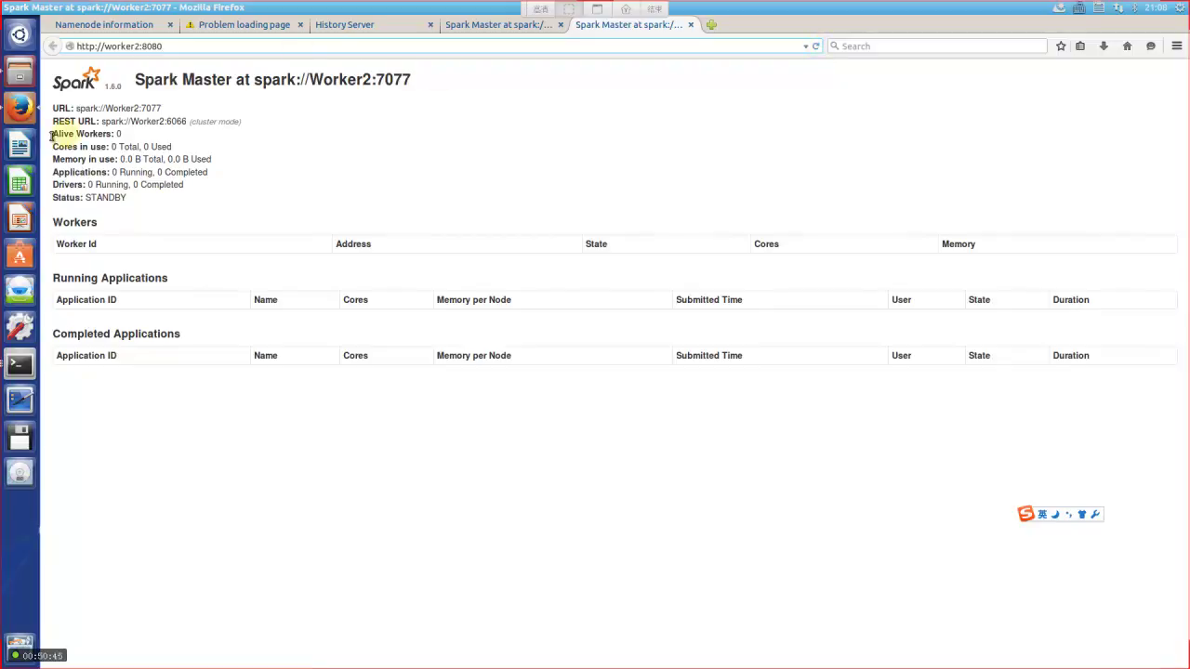
Open a new terminal on Master, move it over the upper part of the page, and change to /usr/local/spark/spark-1.6.0-bin-hadoop2.6/sbin
right_click(19, 364)
left_click(59, 362)
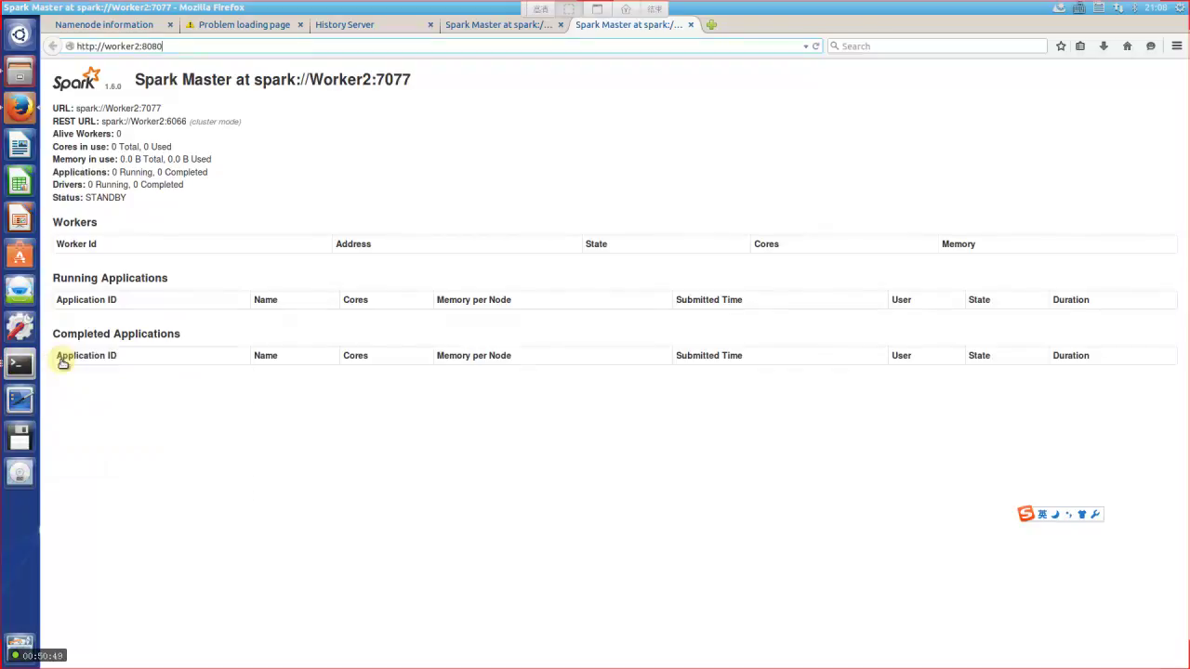
left_click(349, 386)
left_click_drag(349, 386, 700, 85)
type("cd /usr/loca")
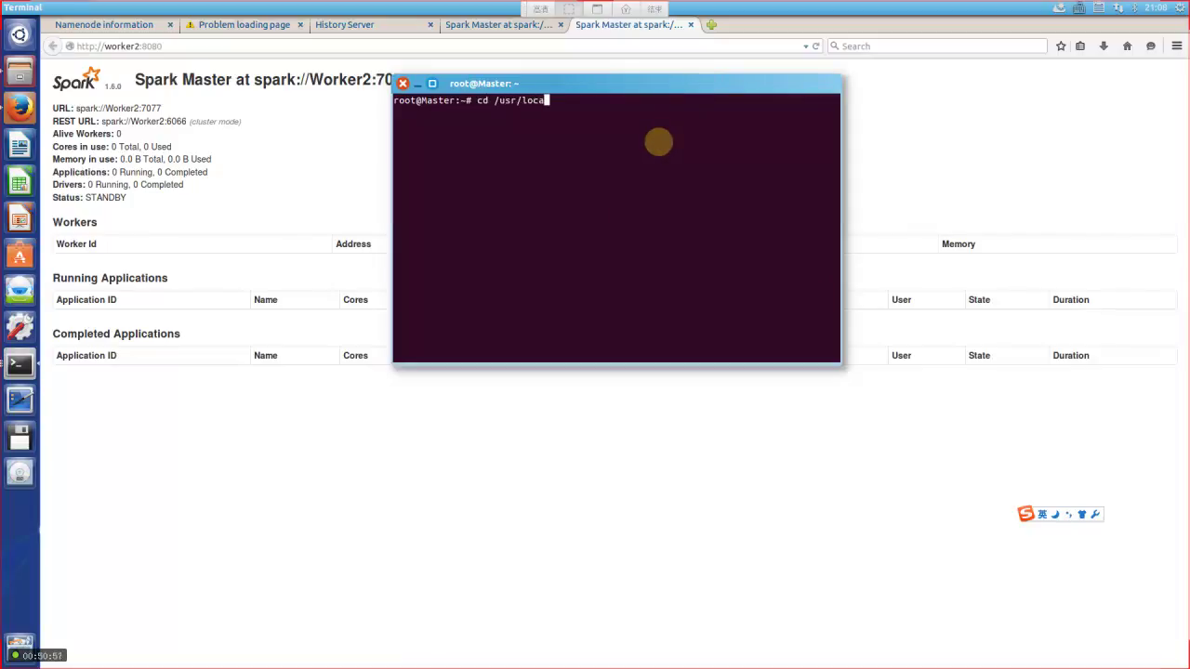
type("l/spark/spa")
key("Tab")
type("sbin")
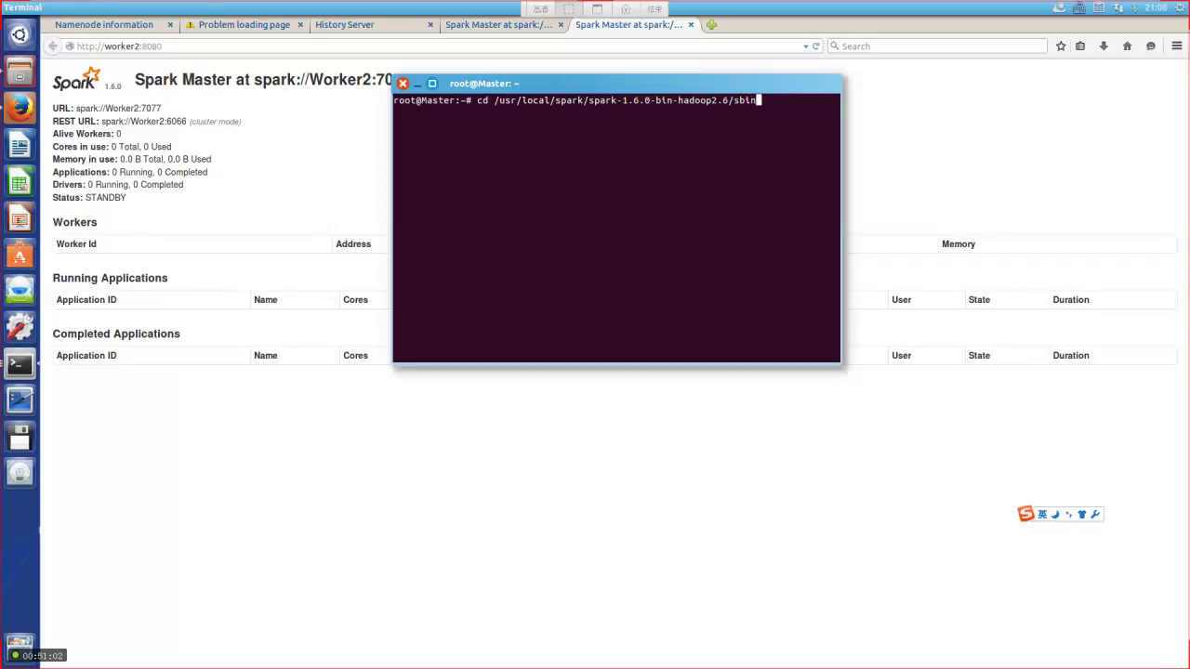
key("Return")
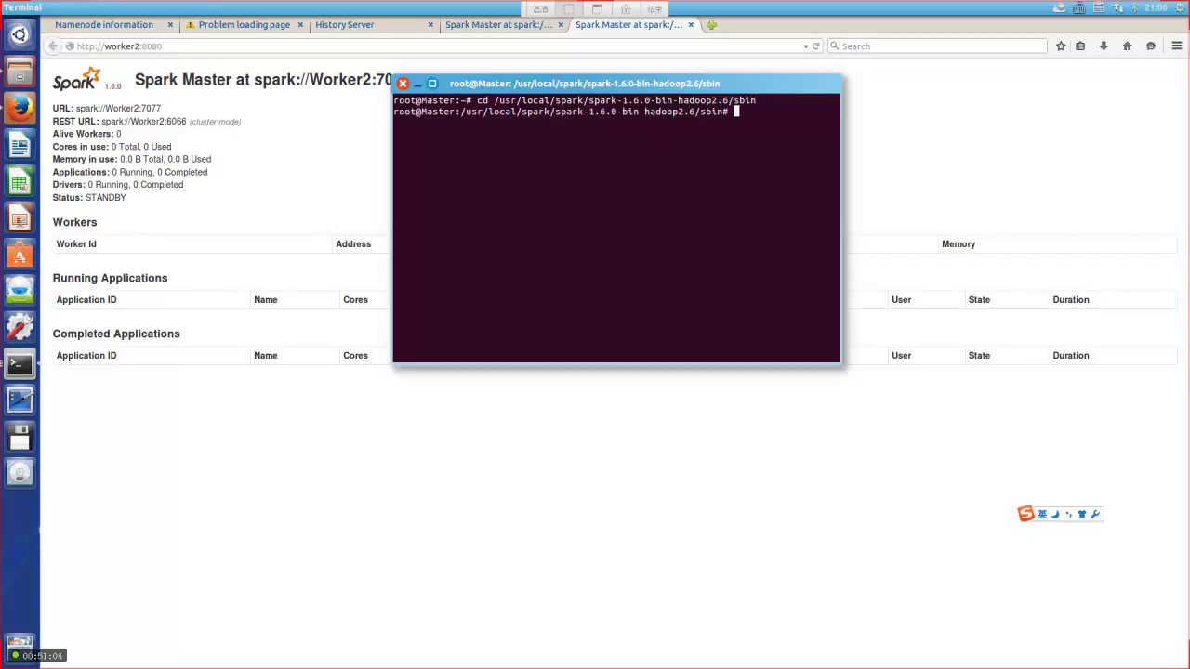
Restart the Spark master on Master with ./start-master.sh and check for the Master process with jps
type("./start-master.sh")
key("Return")
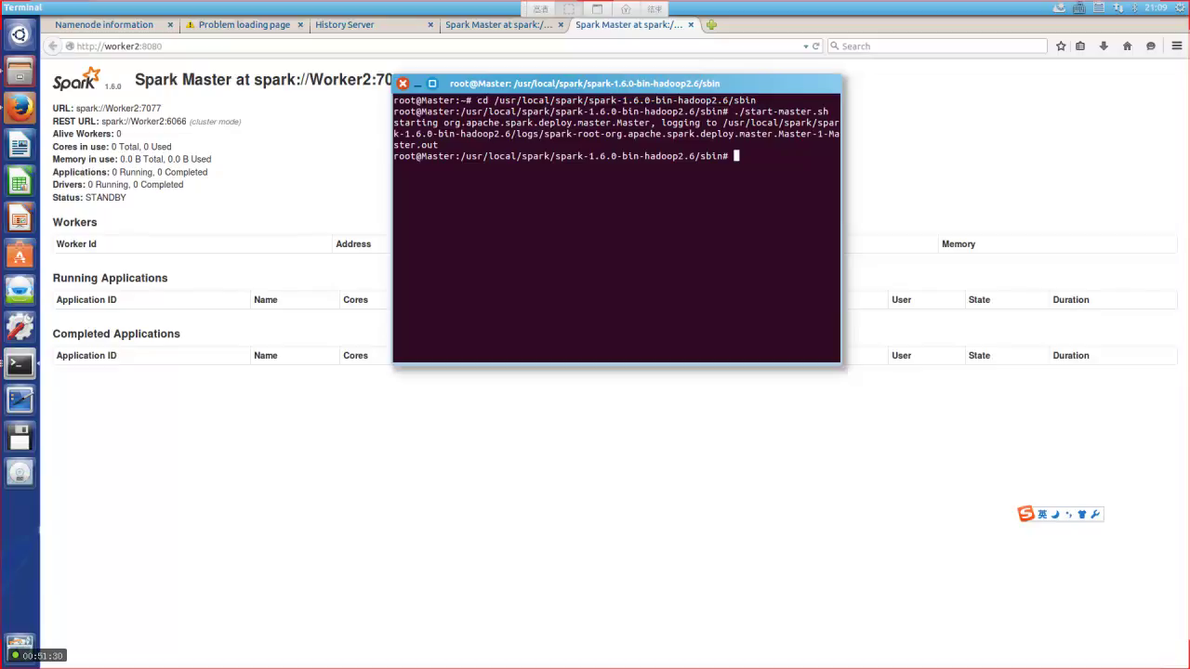
type("jps")
key("Return")
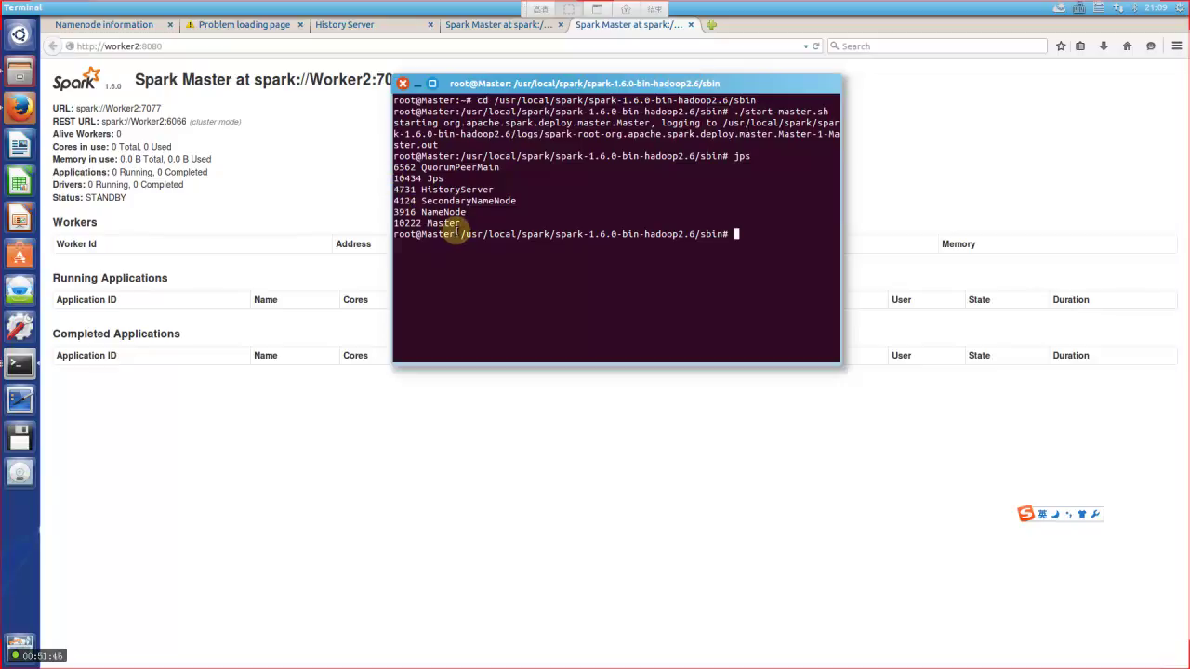
double_click(446, 223)
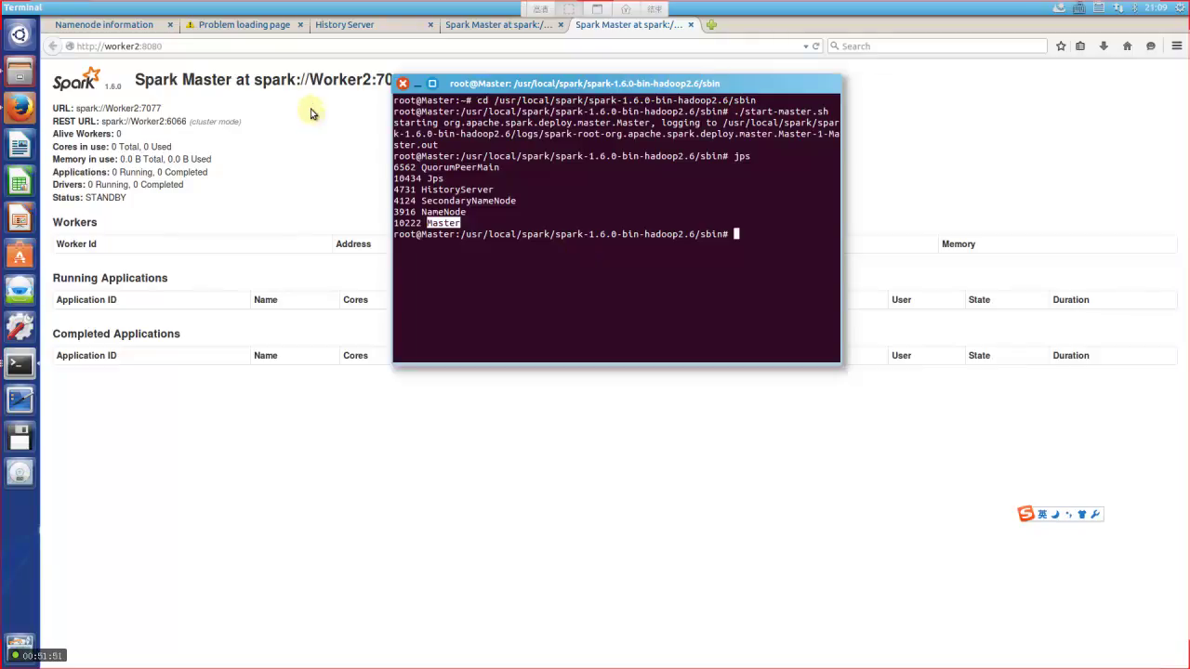
Reload the master:8080 page in Firefox to check the restarted master's status
left_click(238, 29)
left_click(238, 26)
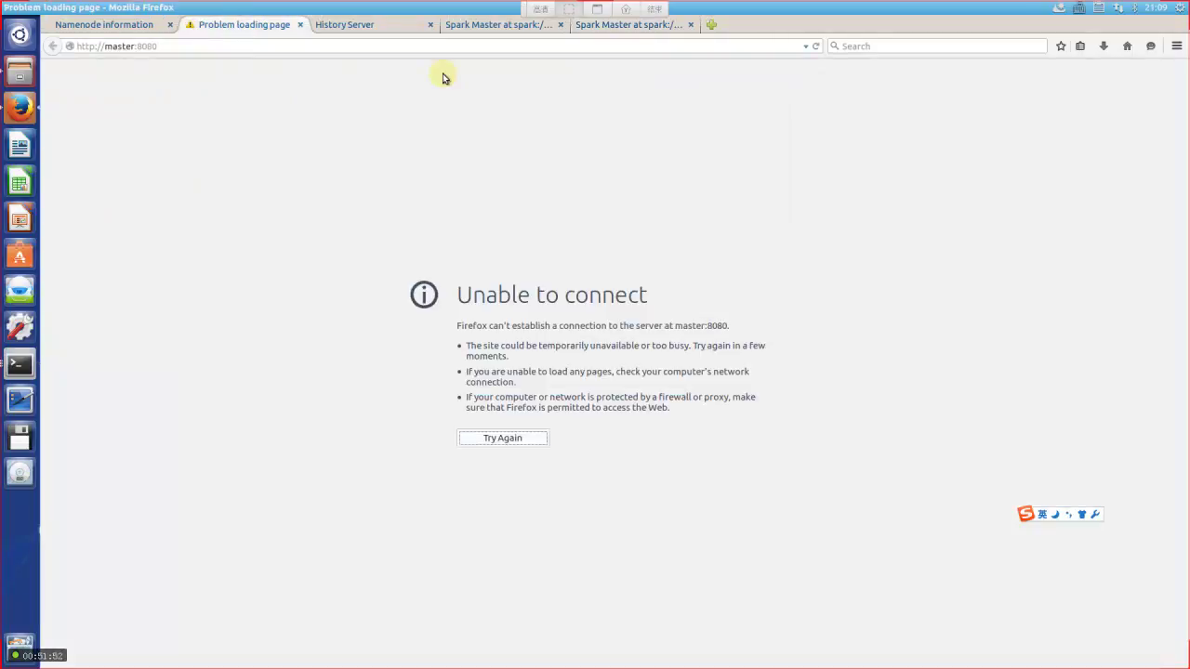
left_click(817, 46)
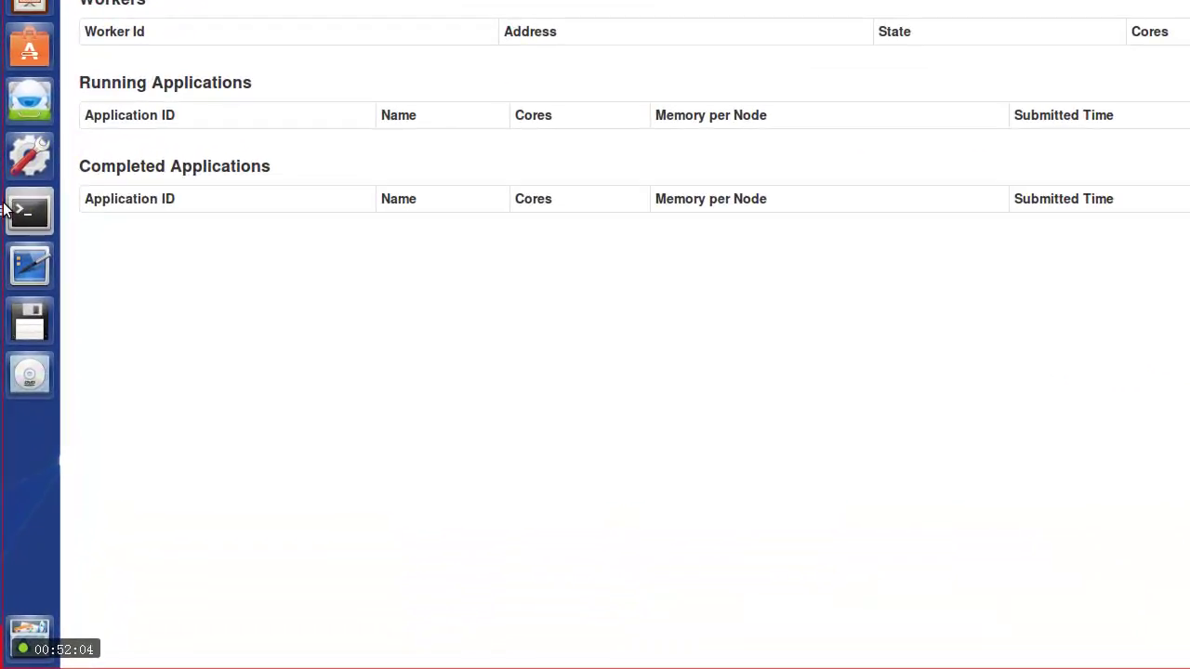
Close the Master terminal with exit, and quit the Spark shell running in the Worker2 terminal
left_click(19, 210)
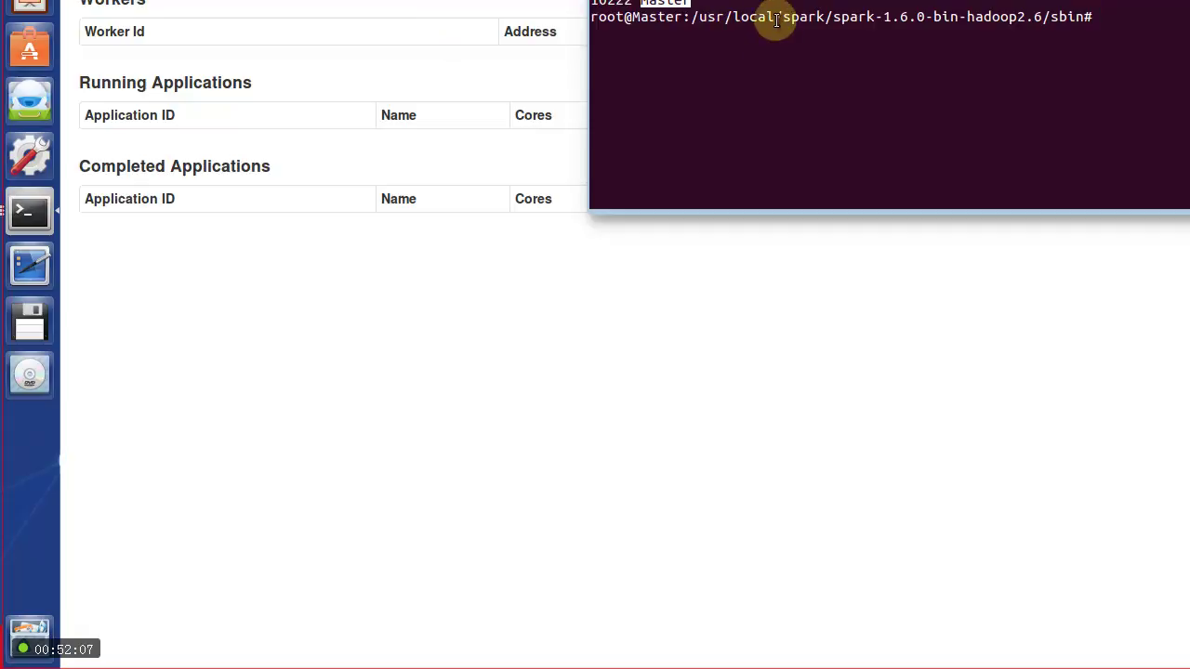
type("exit")
key("Return")
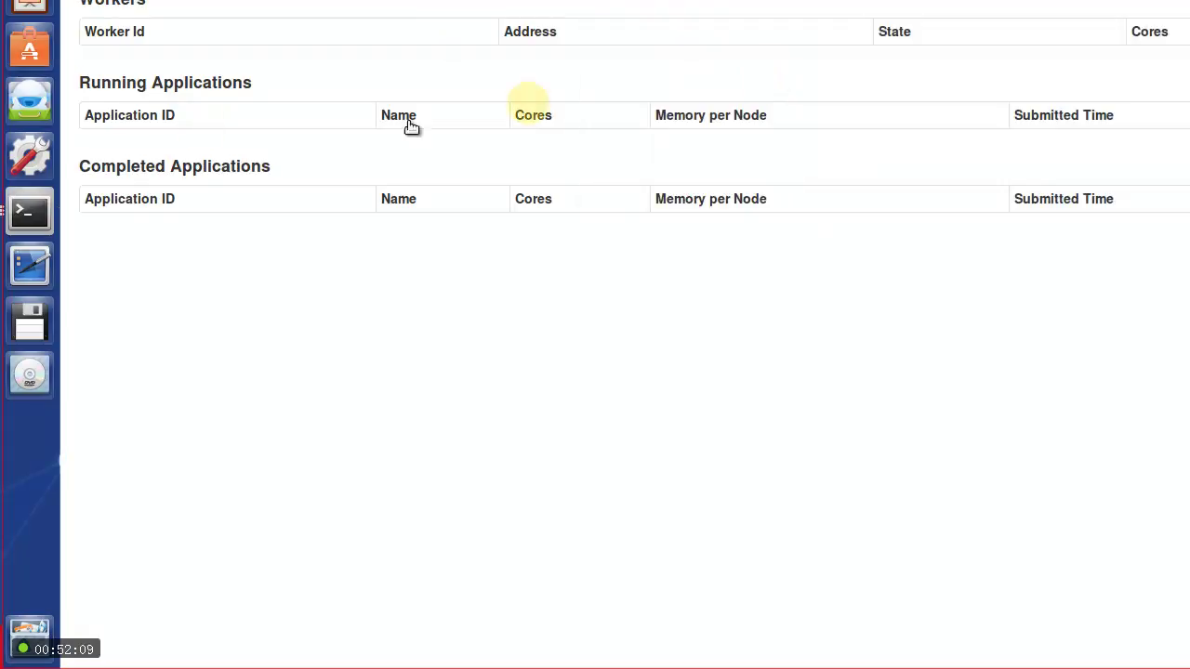
left_click(43, 210)
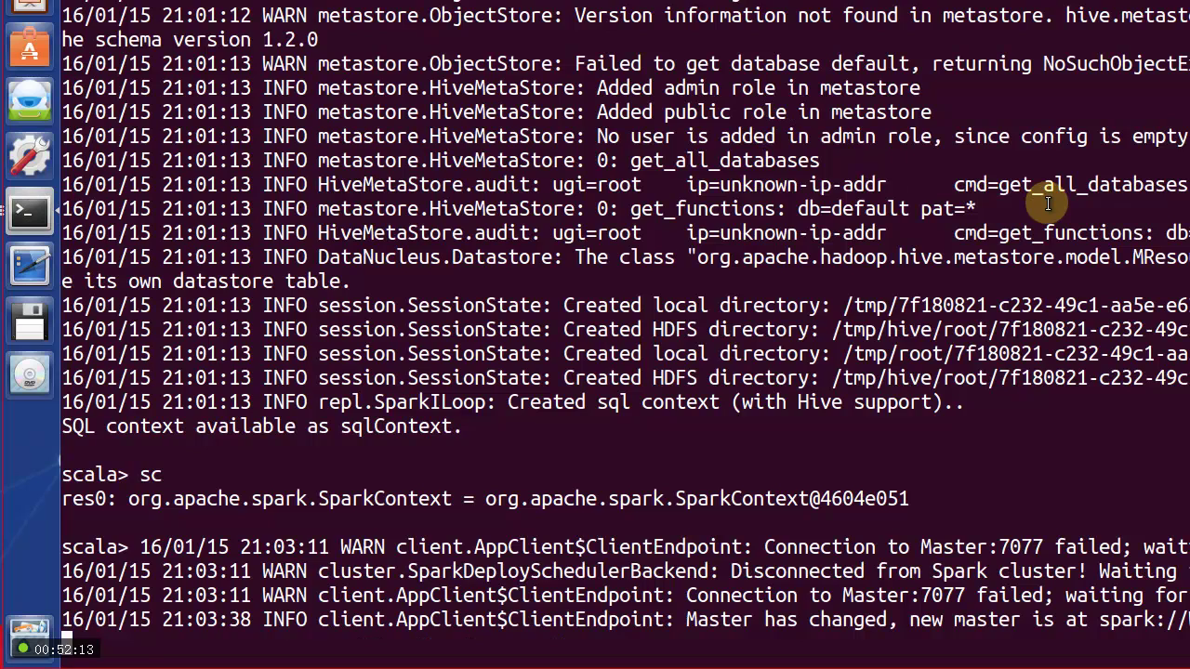
key("Return")
type("exit")
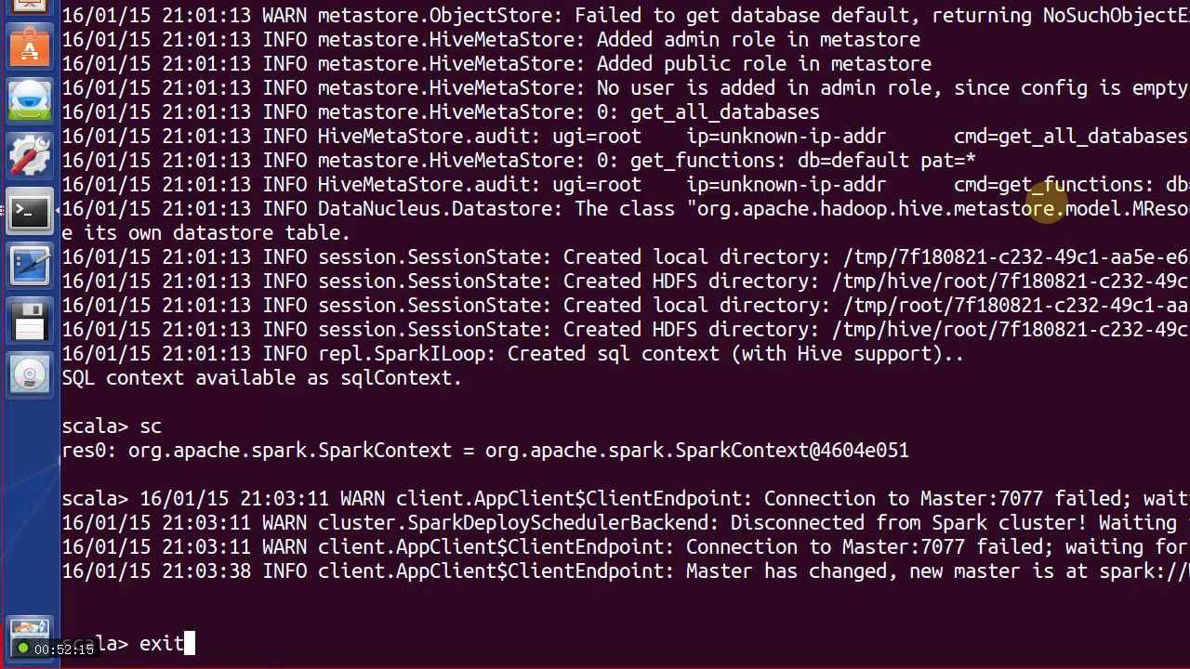
key("Return")
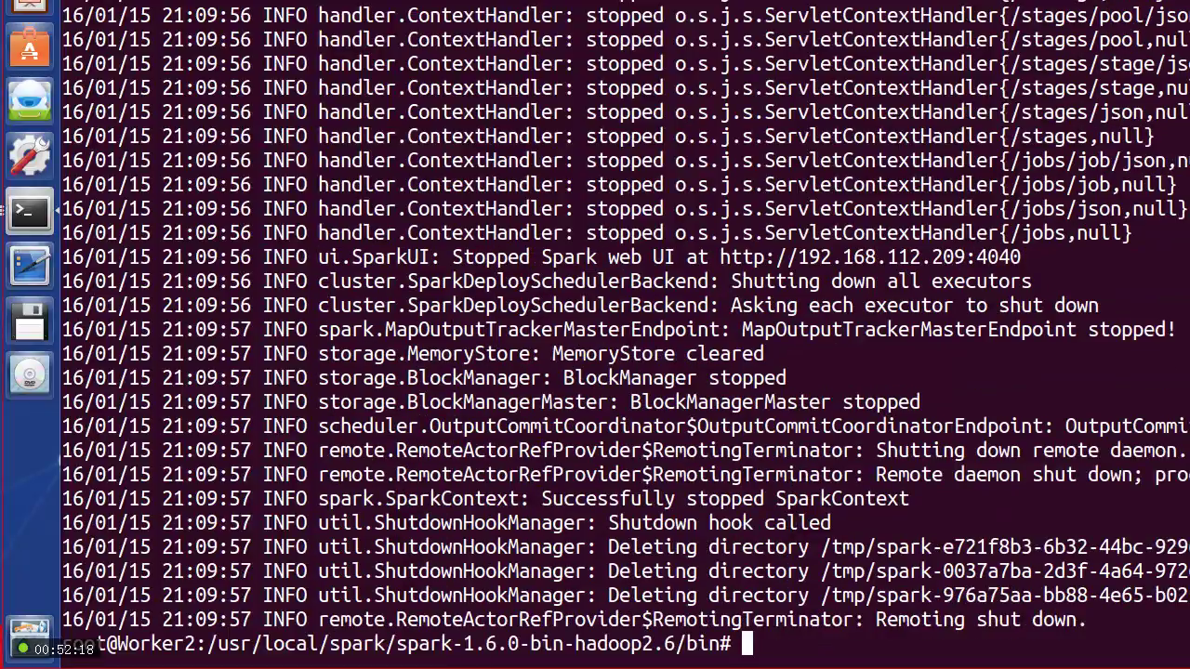
Relaunch ./spark-shell with the previous three-master --master option on Worker2 and examine the startup log for master connections and executors
key("Up")
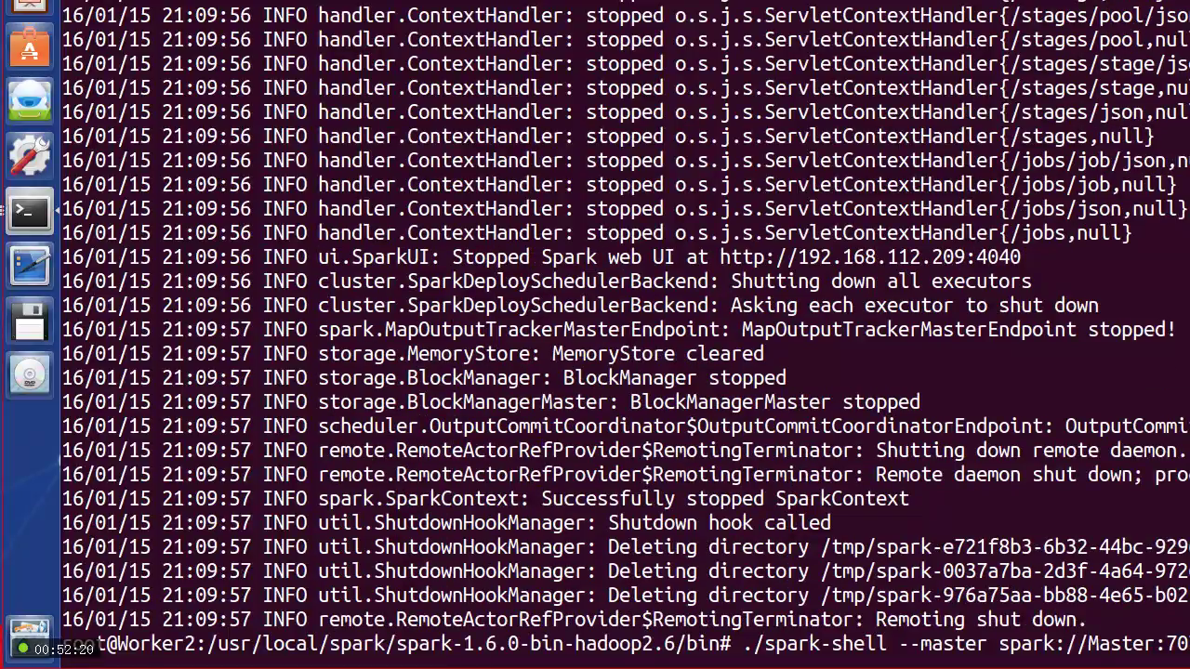
key("Return")
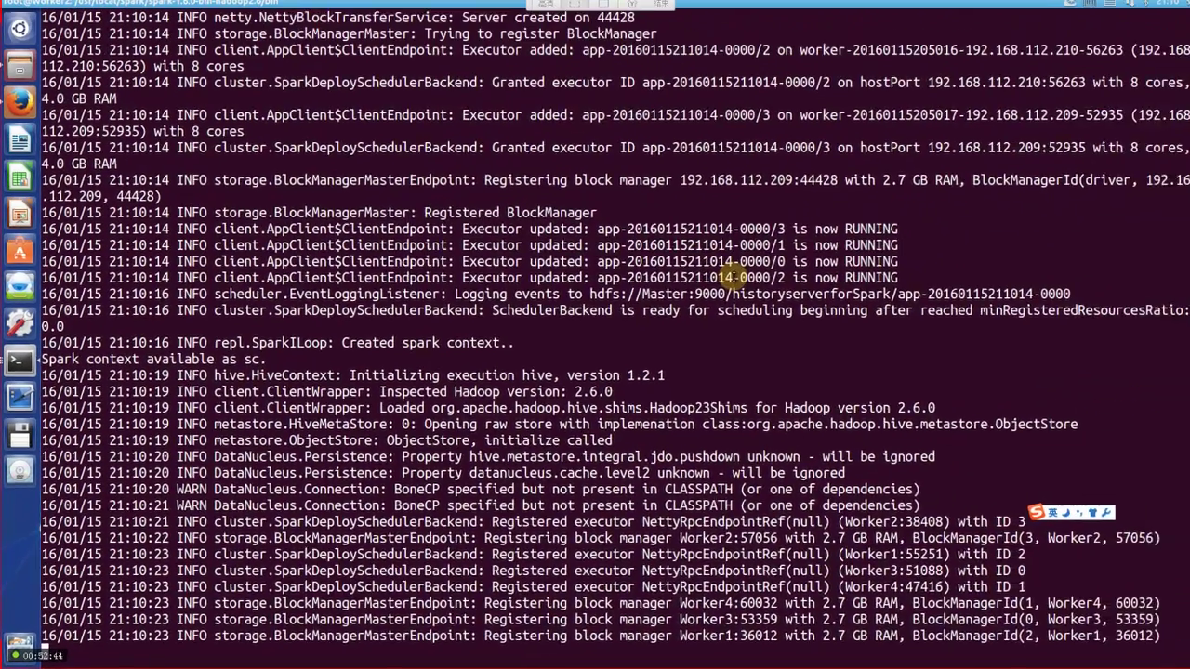
scroll(988, 136, "up", 12)
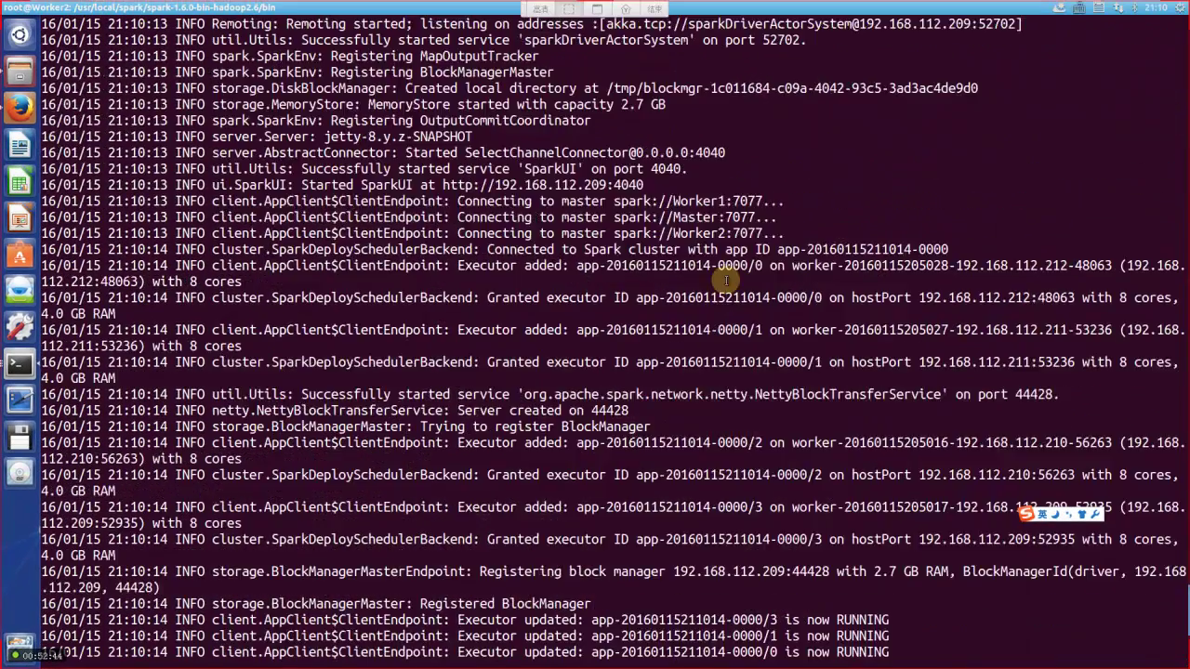
scroll(726, 283, "down", 3)
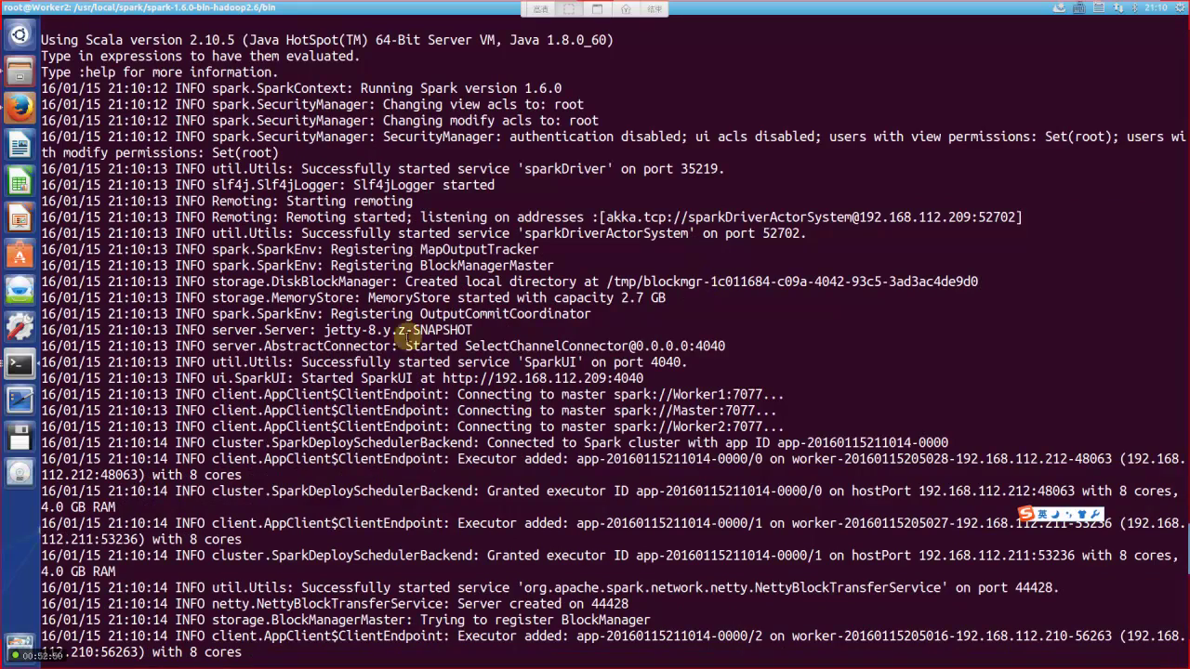
scroll(235, 379, "down", 20)
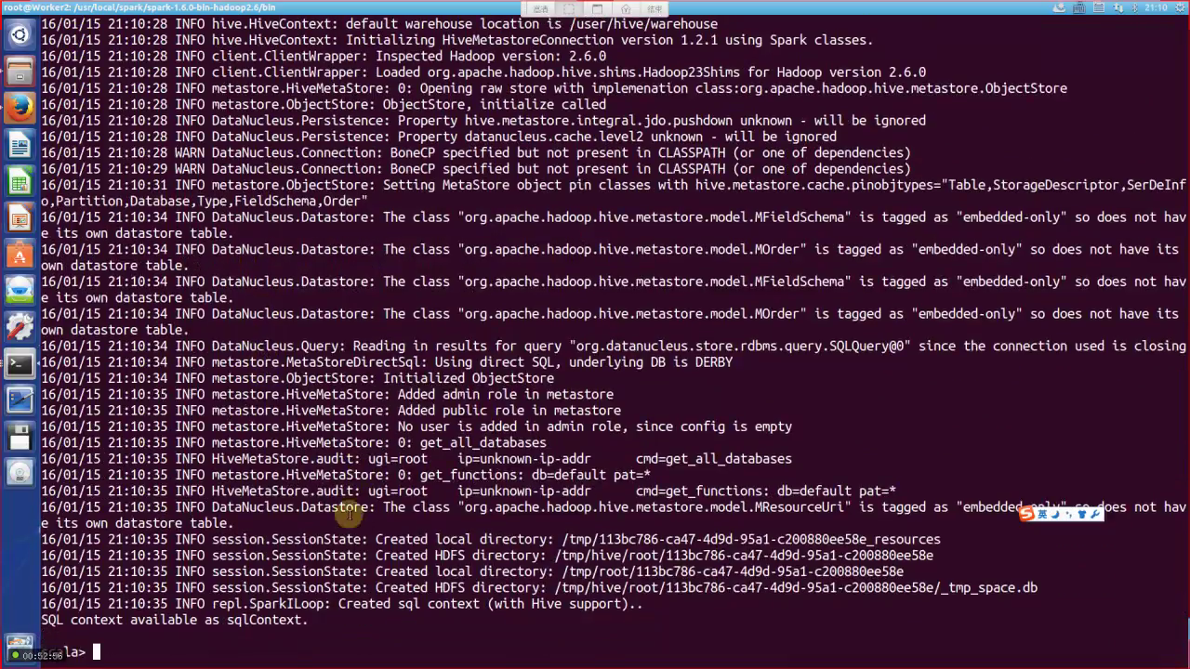
Reload the master:8080 and worker1:8080 pages in Firefox to check both masters' status and the relaunched Spark shell application
left_click(14, 100)
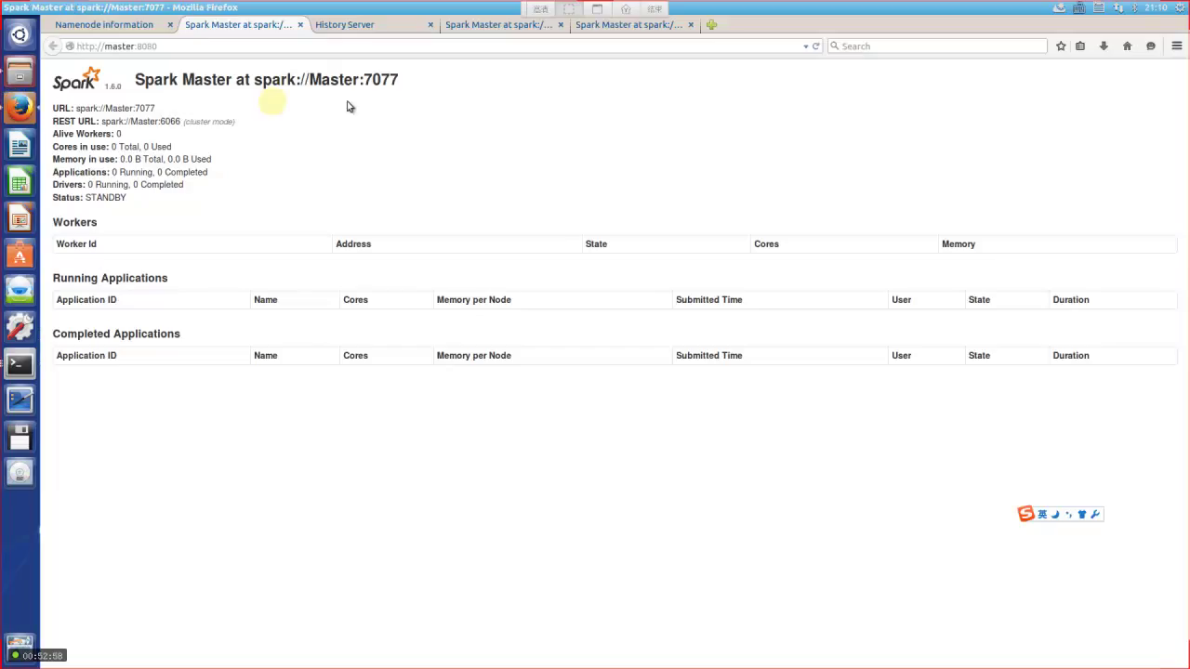
left_click(816, 47)
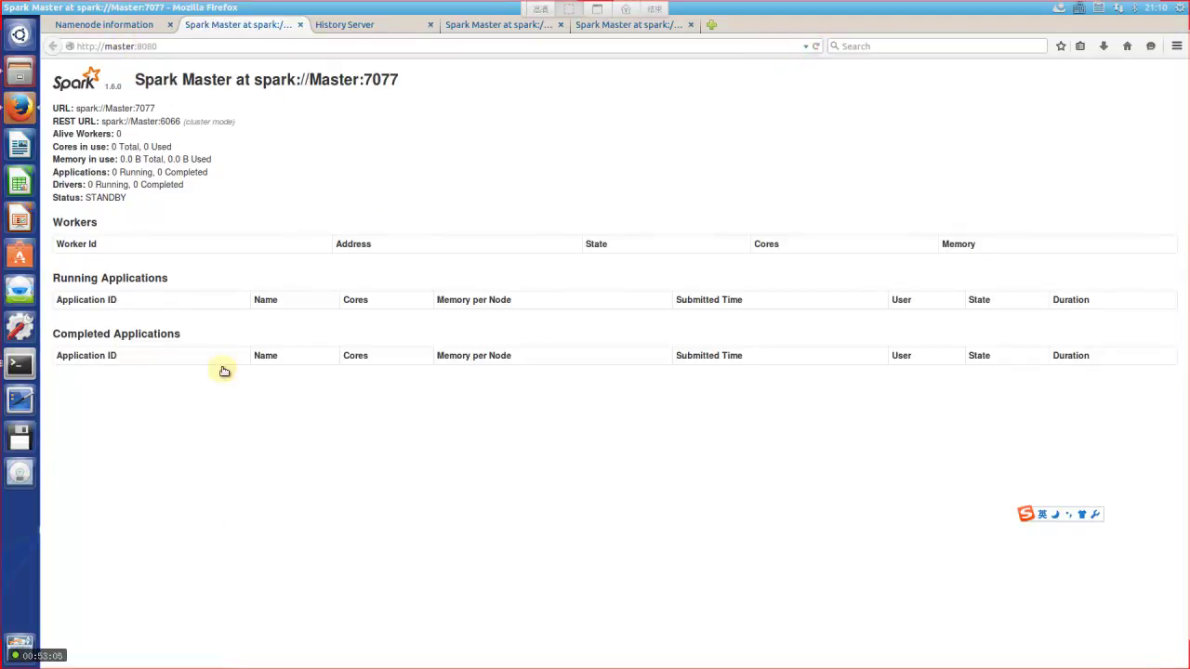
left_click(491, 28)
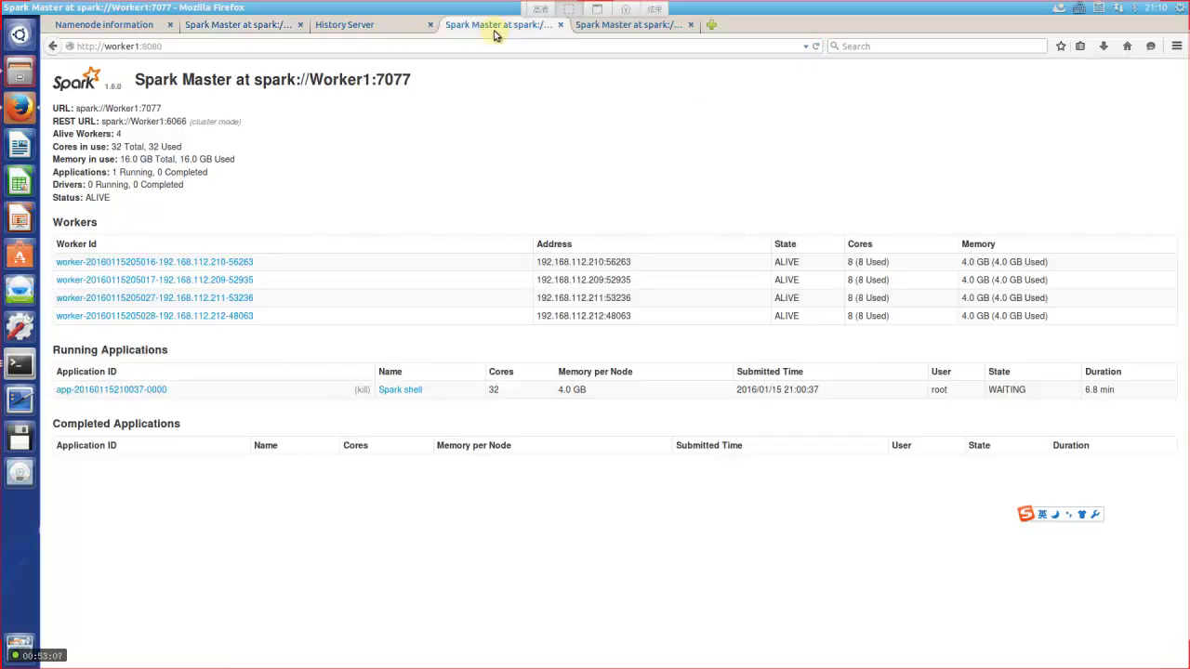
left_click(816, 45)
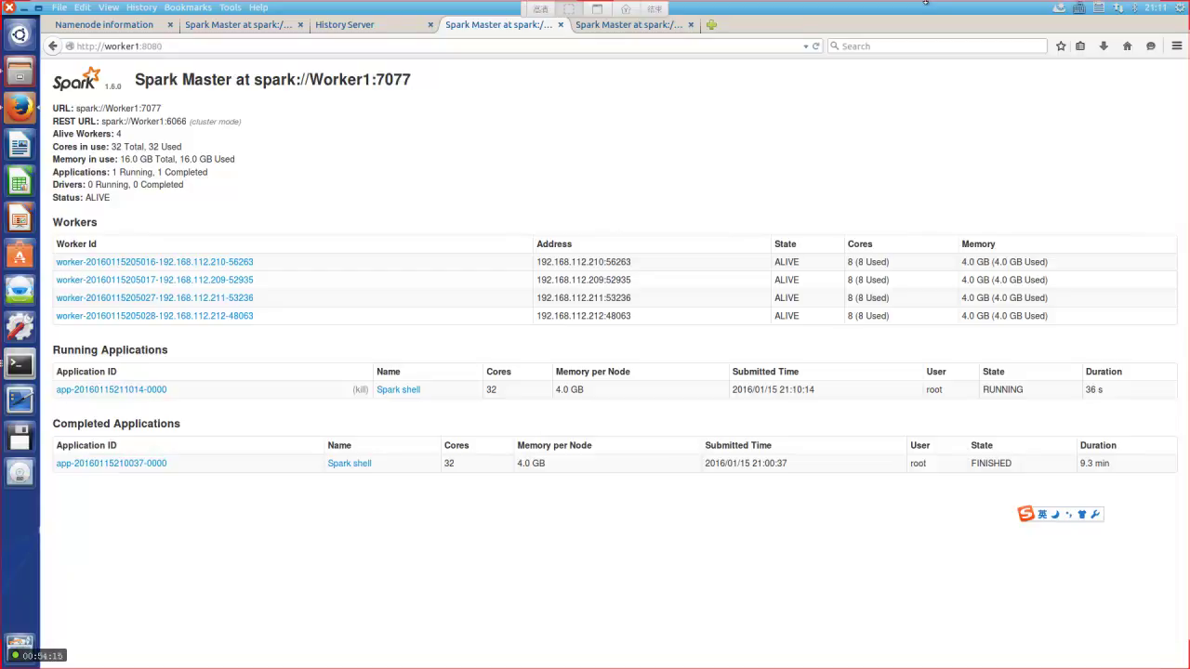
Dismiss the QQ Zone notification covering the Spark master page
key("super")
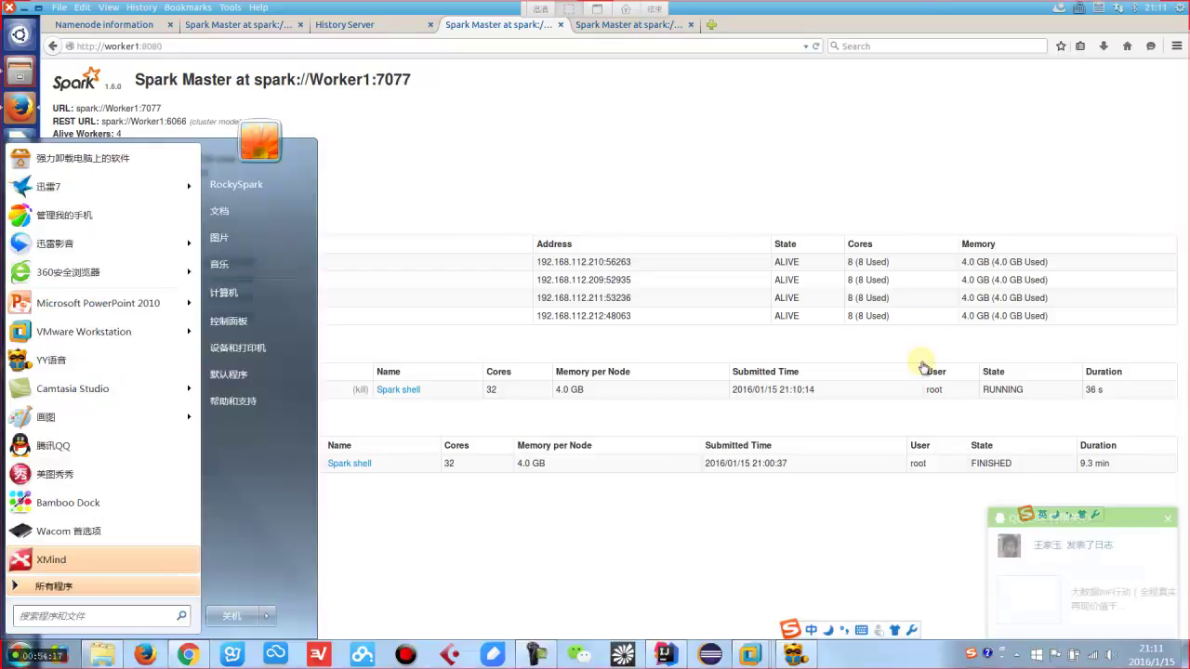
left_click(1169, 522)
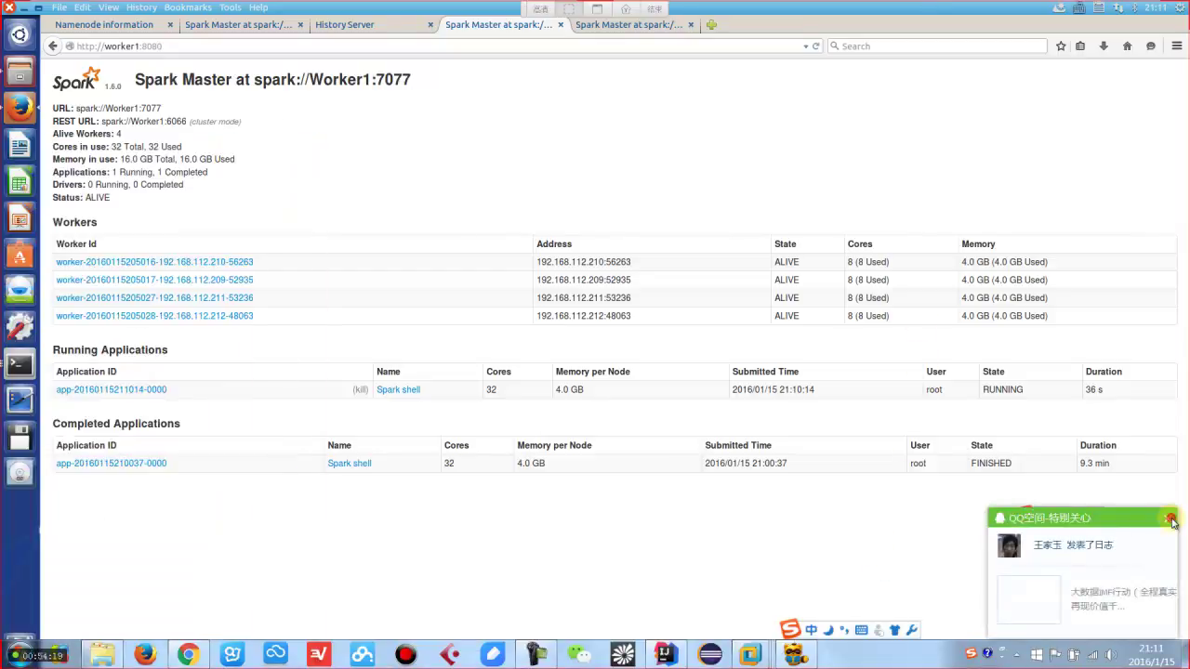
left_click(1168, 521)
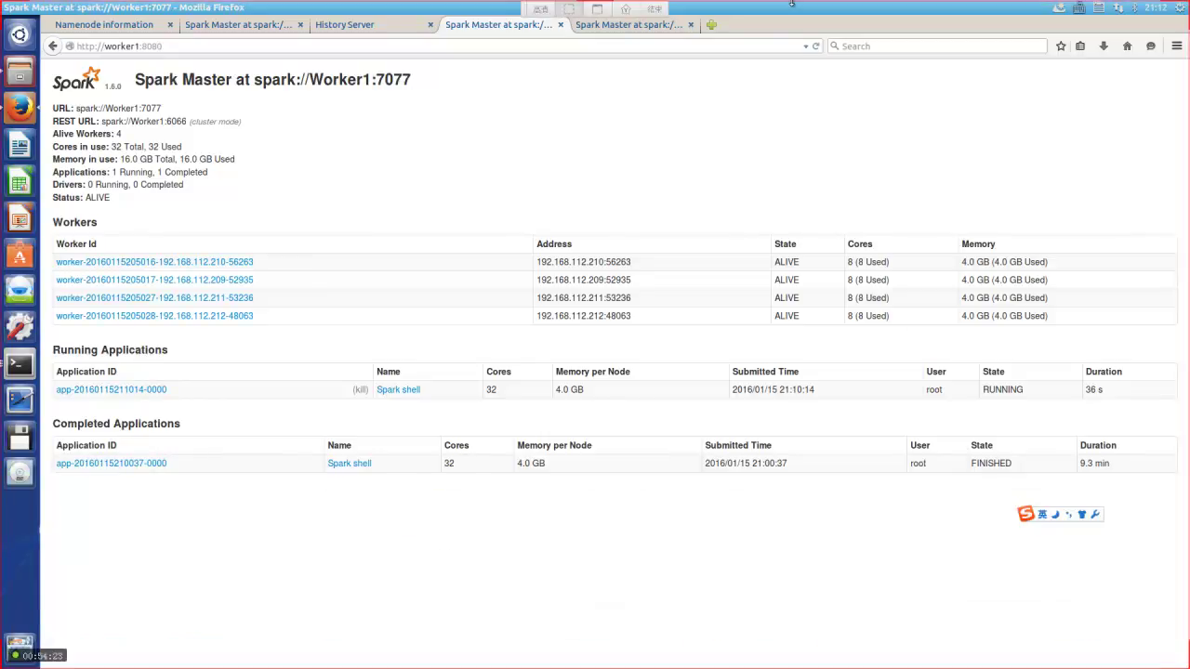
Read the classroom discussion, and bring the Worker2 Spark shell terminal back to the front
key("super")
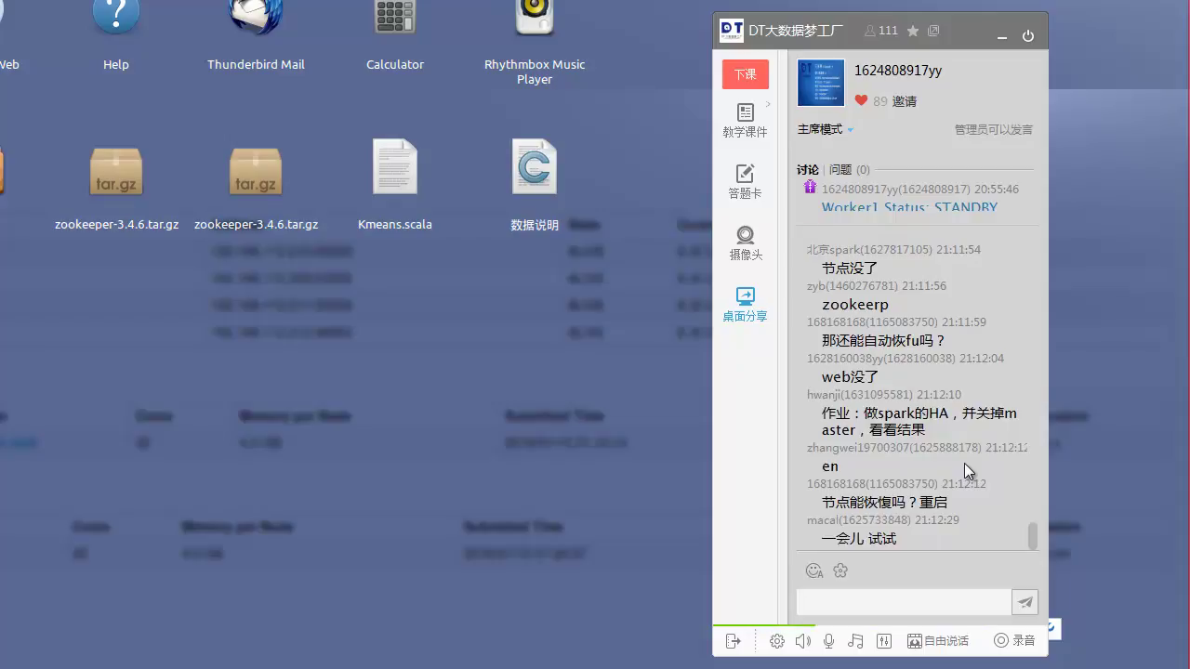
left_click(935, 503)
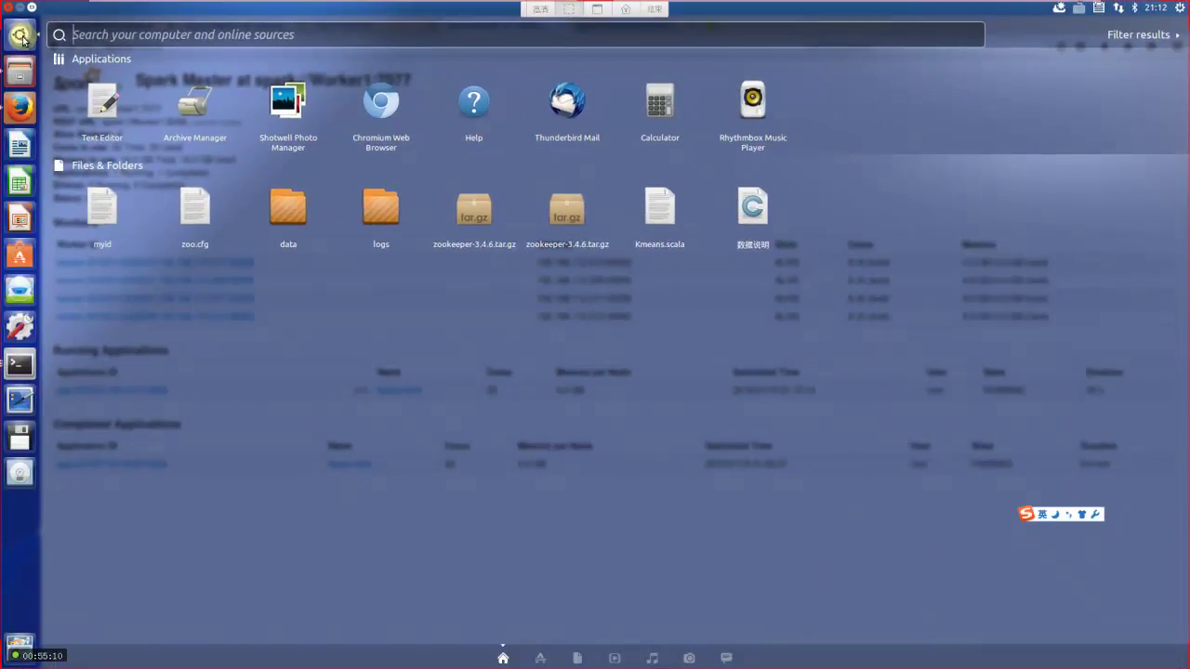
left_click(21, 367)
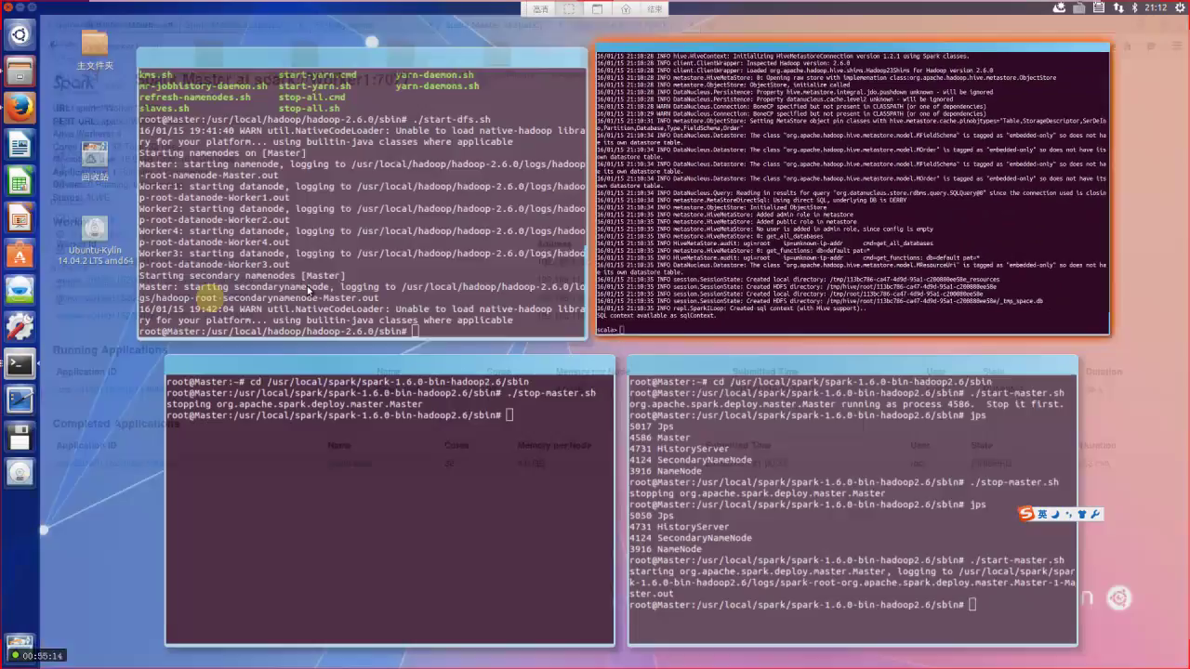
left_click(763, 212)
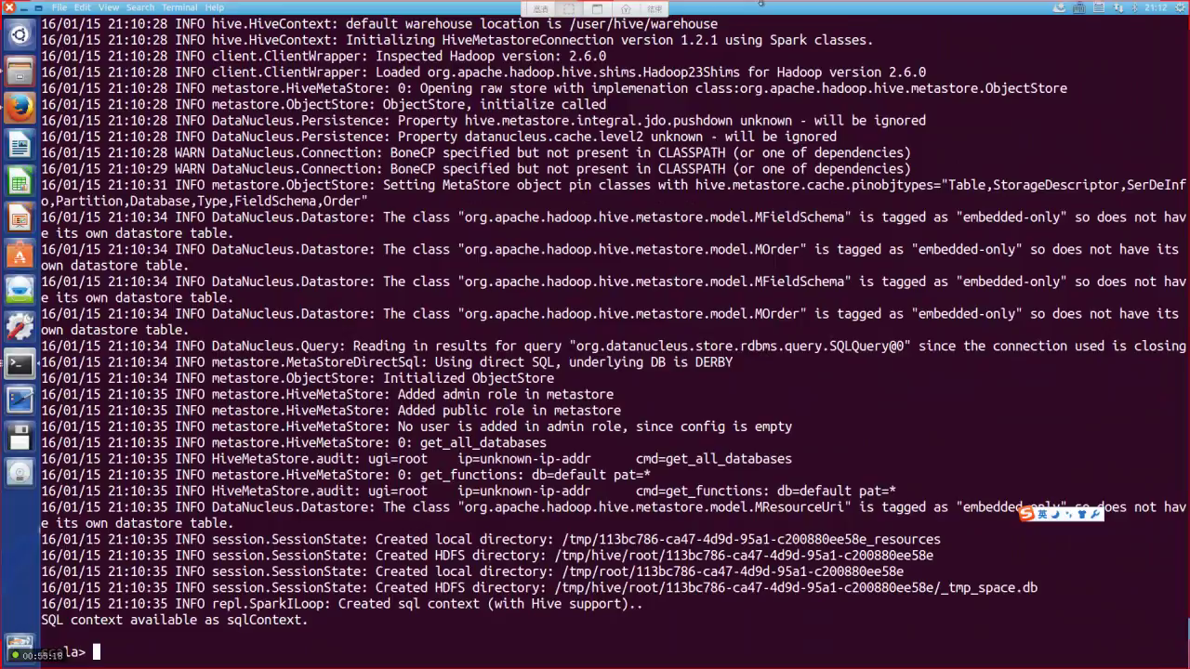
key("super")
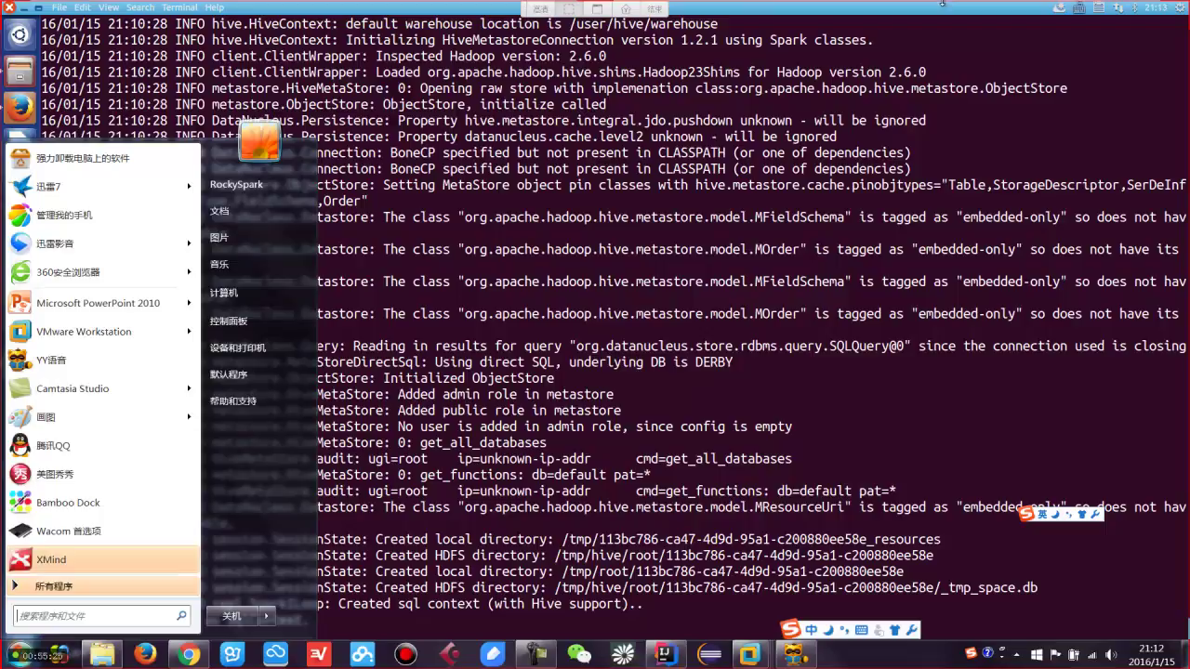
key("Escape")
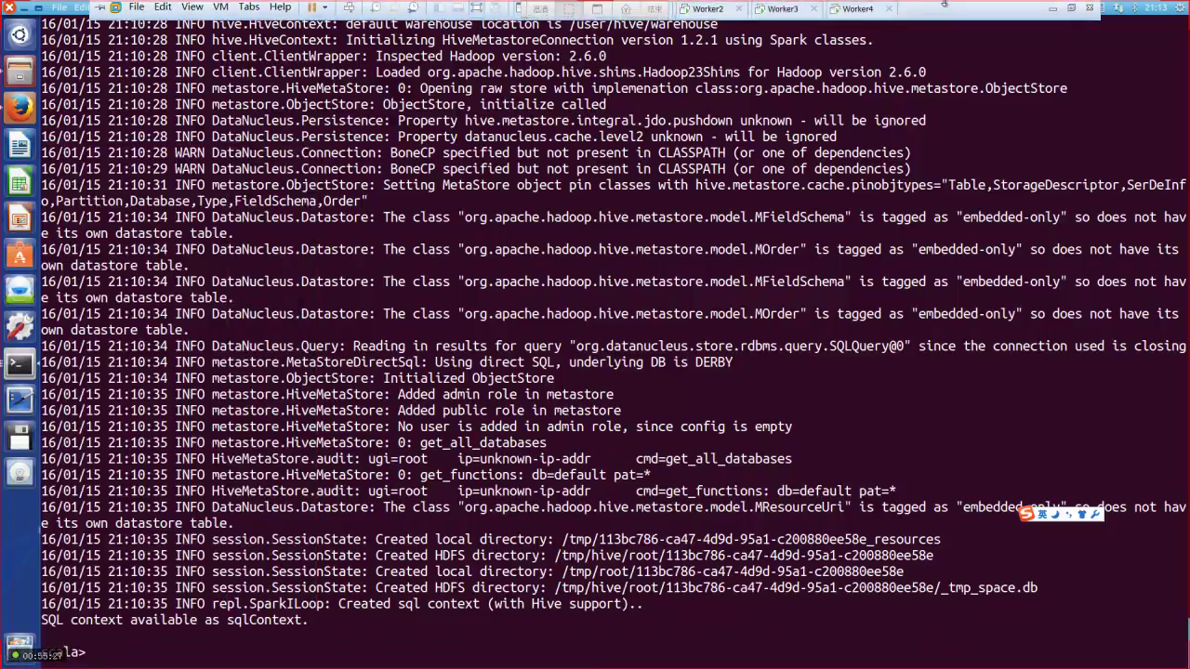
left_click(875, 375)
Switch to the YY classroom window and show its teaching courseware with the Spark HA slide
key("super")
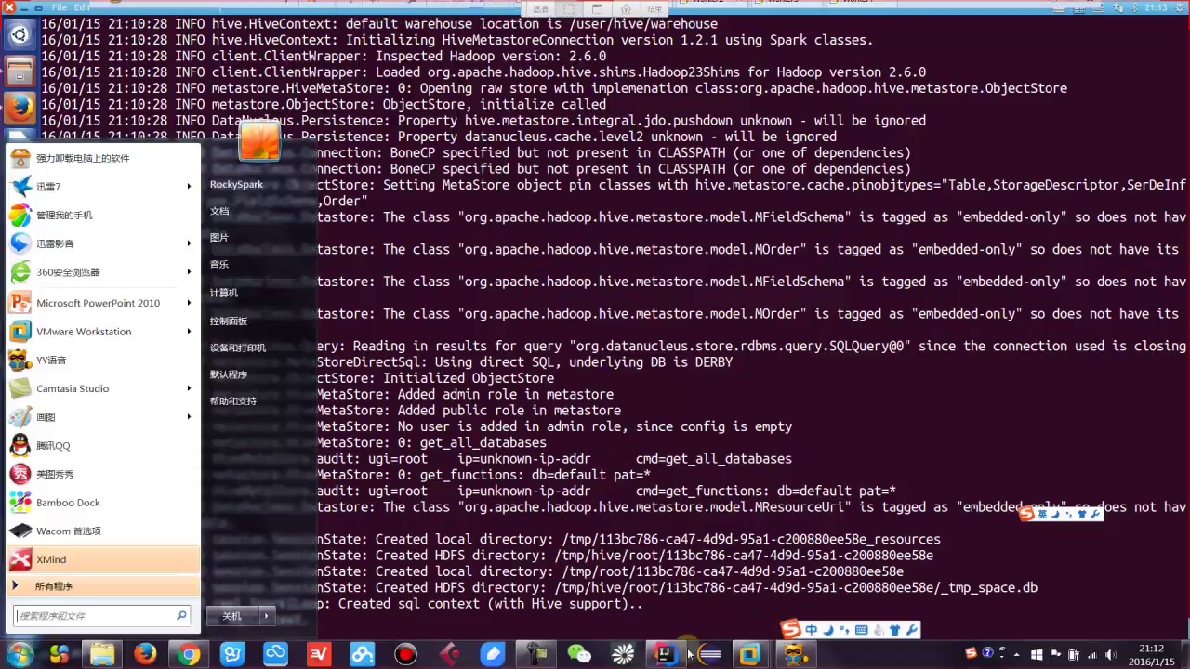
left_click(798, 657)
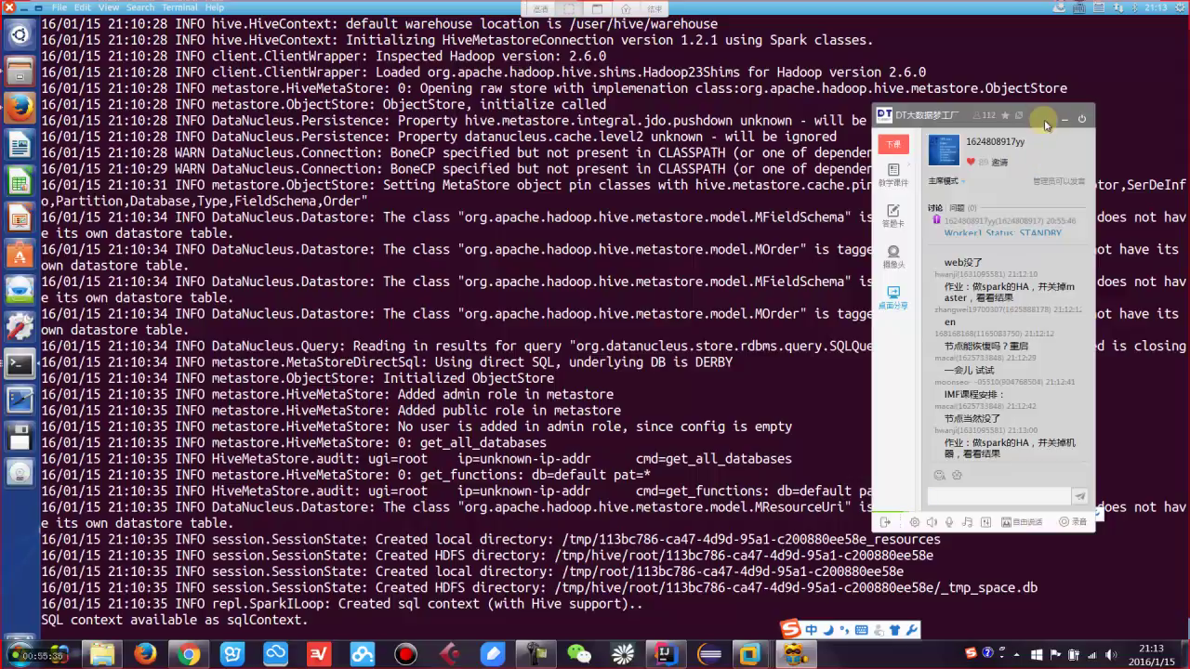
mouse_move(950, 226)
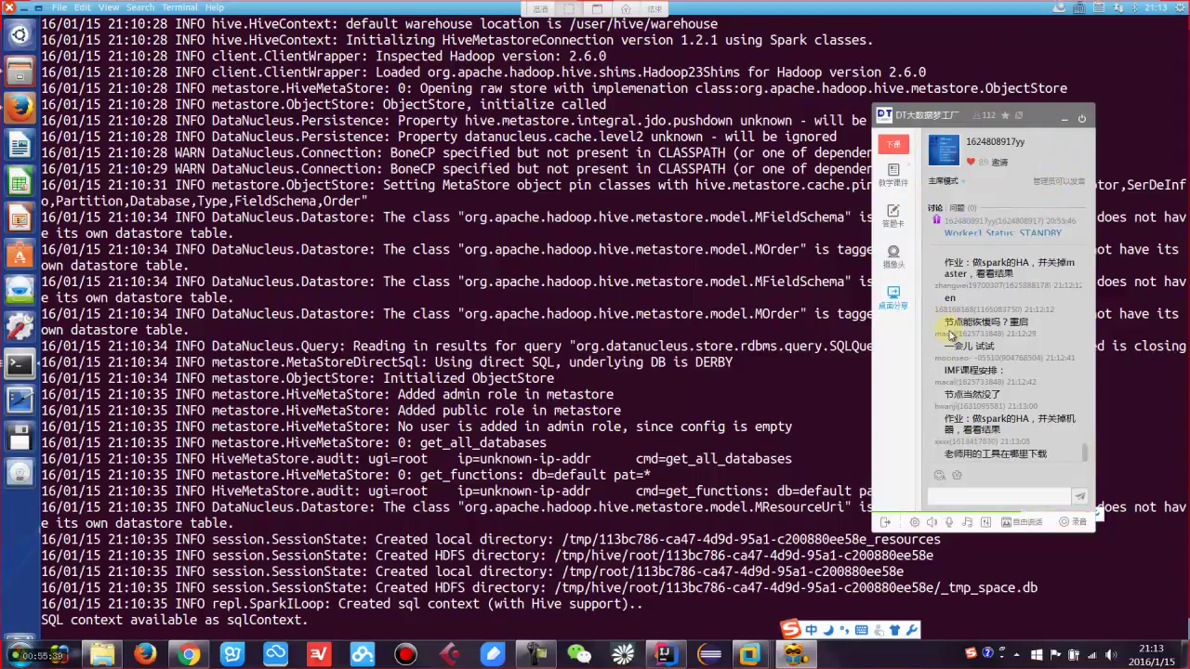
left_click(894, 187)
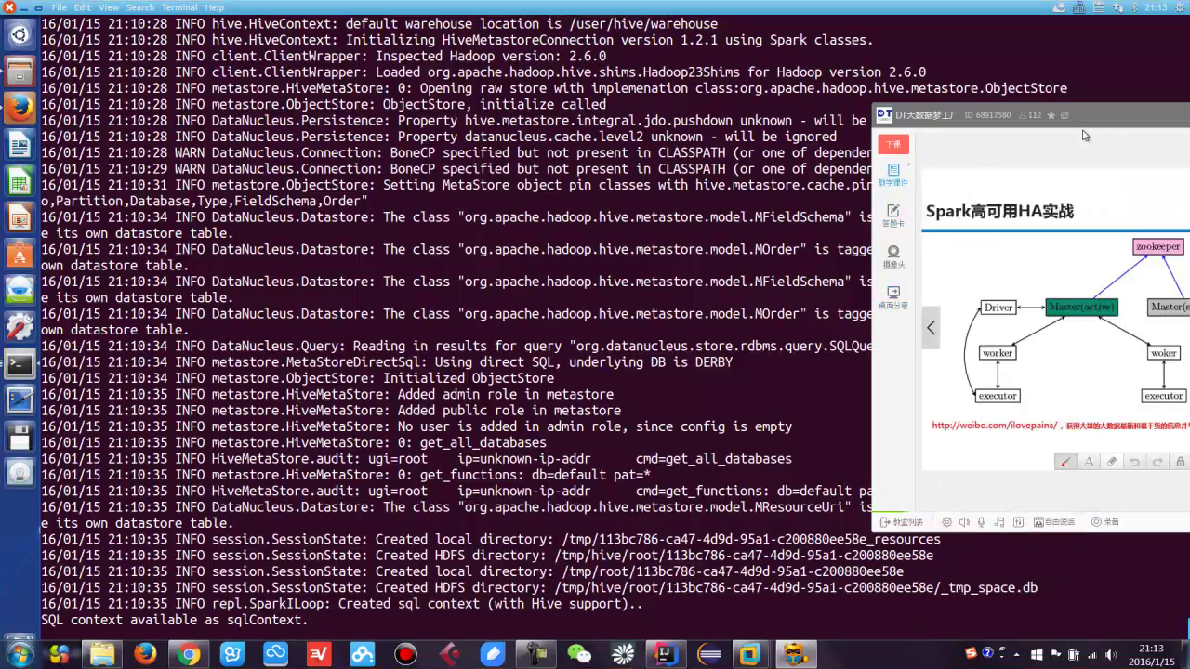
Move the classroom window fully into view, minimize the virtual machine, and maximize the classroom window to present the Spark HA diagram
left_click_drag(1122, 124, 718, 90)
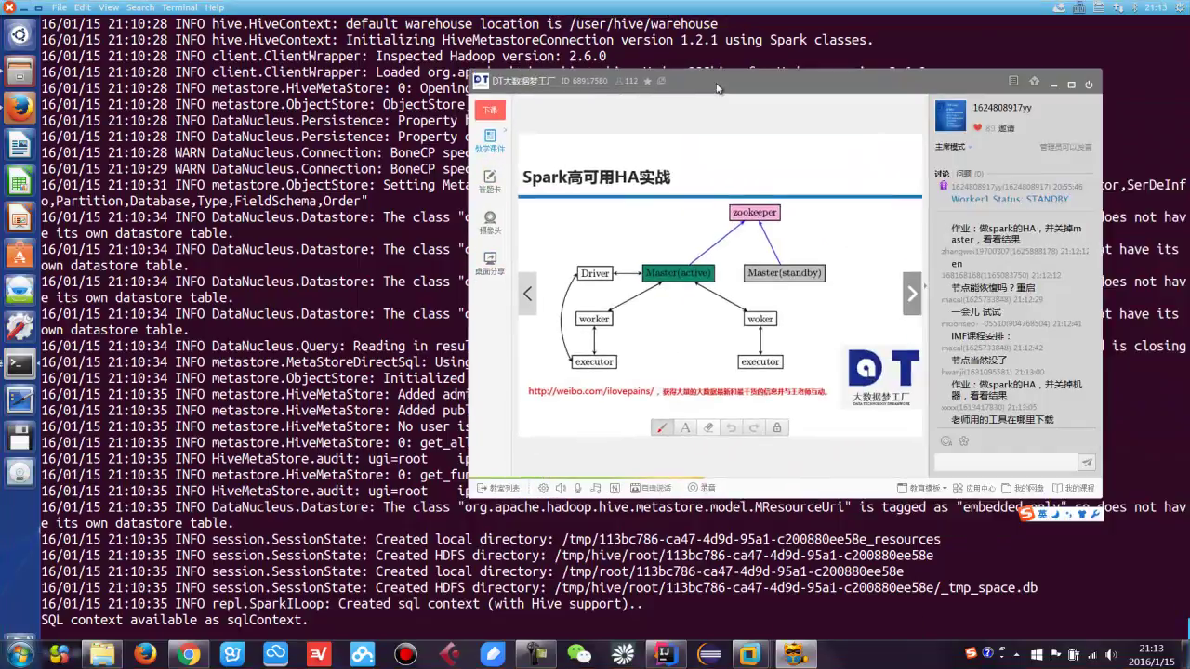
left_click(1065, 6)
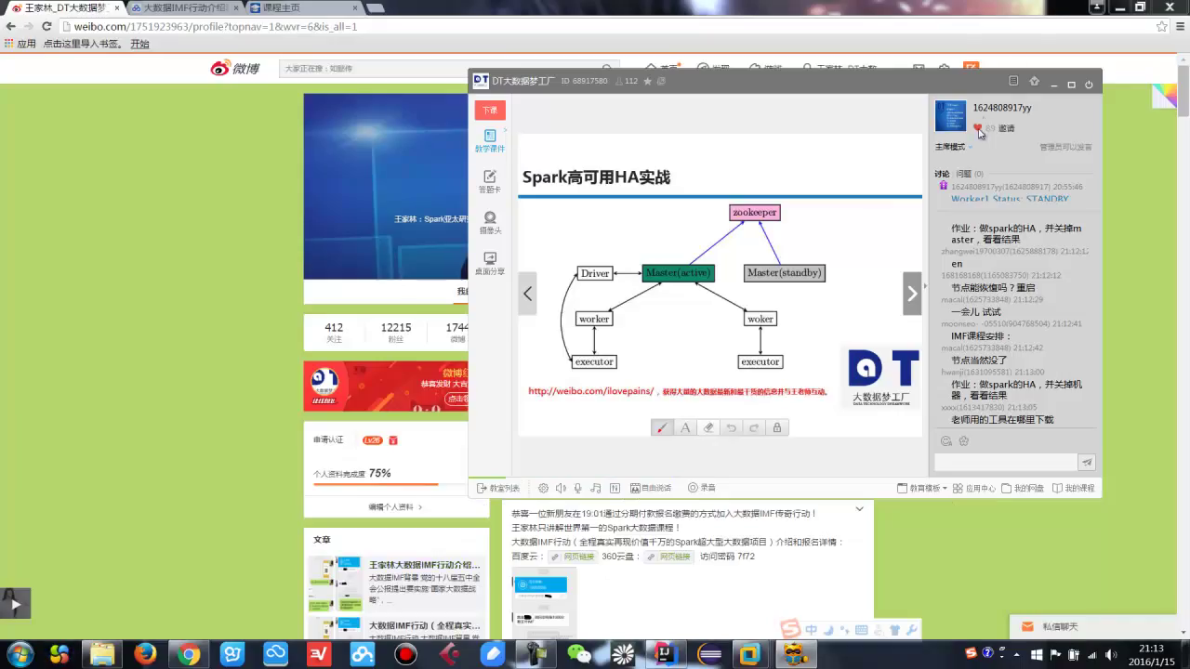
left_click(1071, 89)
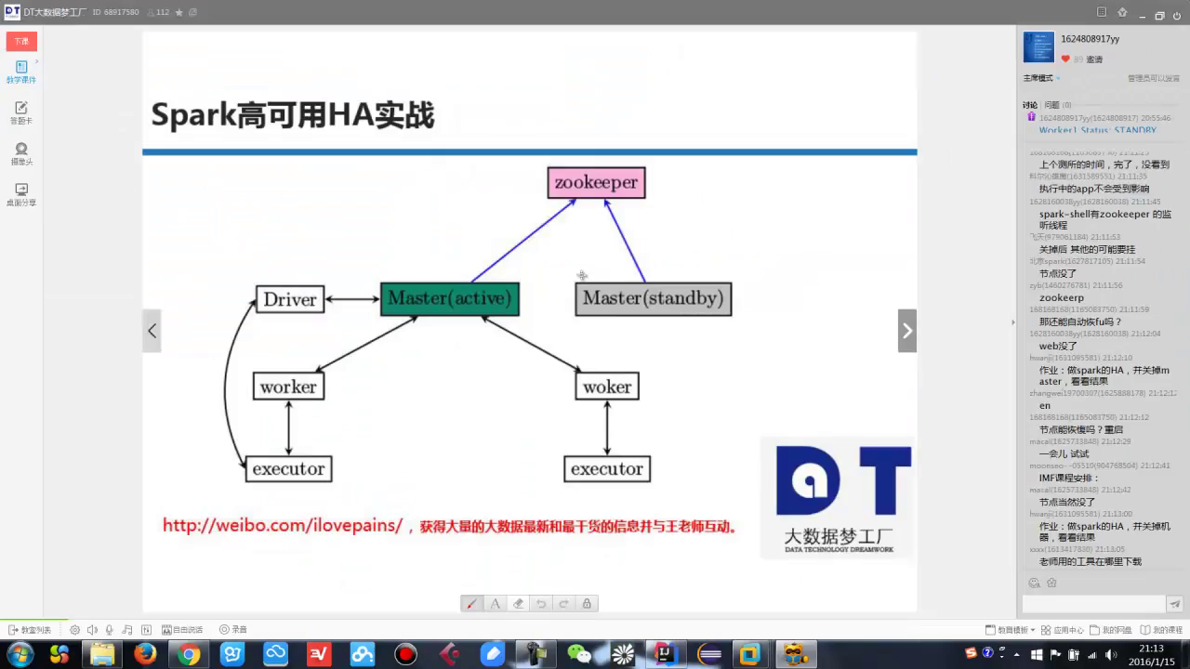